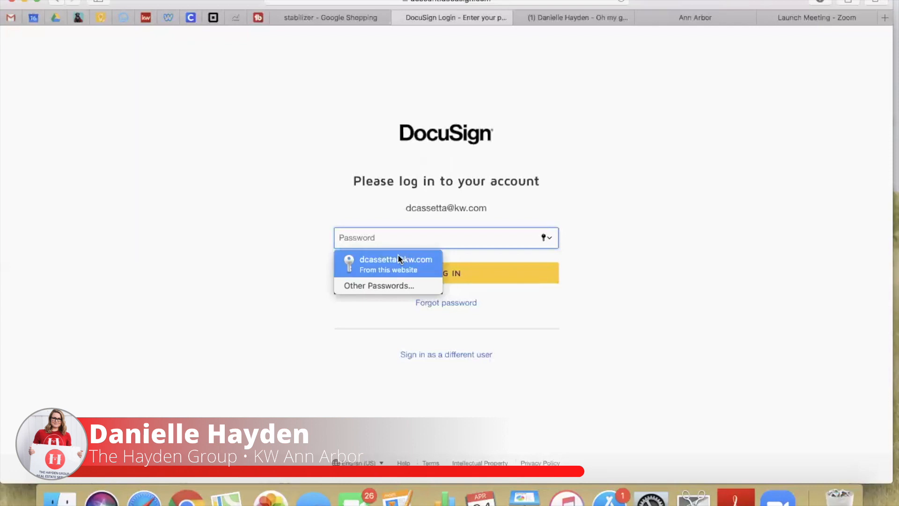
Log in with the saved password and go to the My Templates list
click(407, 277)
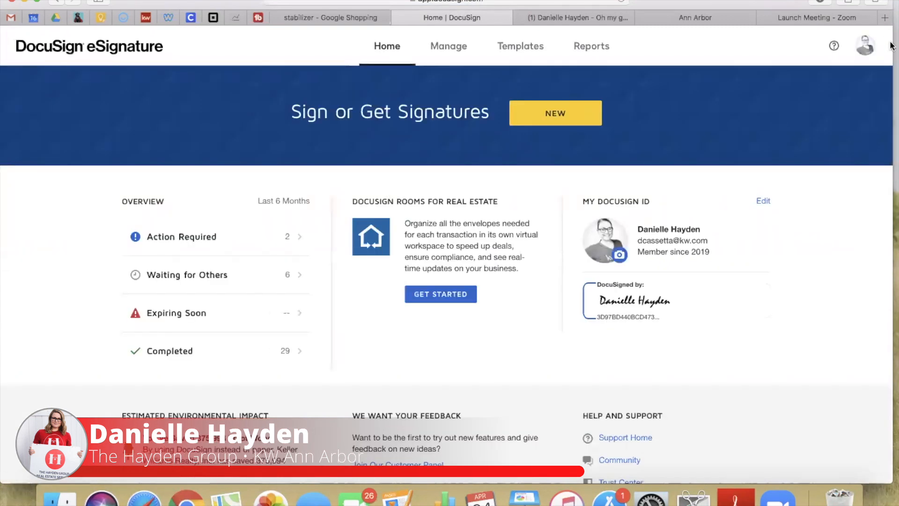
click(545, 47)
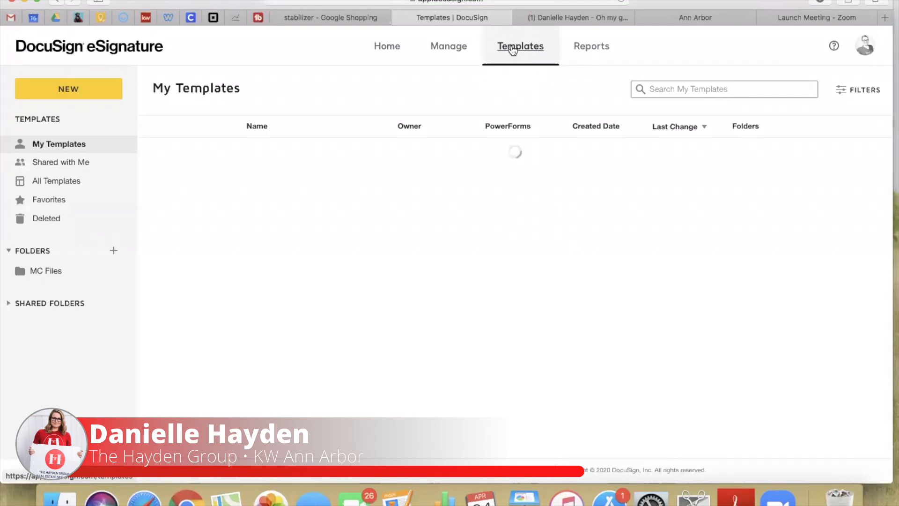
Expand Shared Folders > AAABoR Docs and open the Buyer Docs folder
click(8, 305)
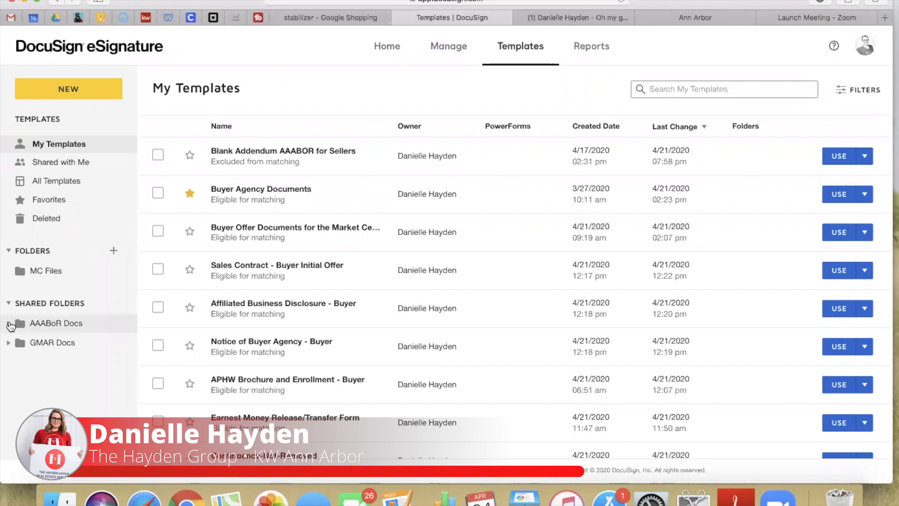
click(9, 324)
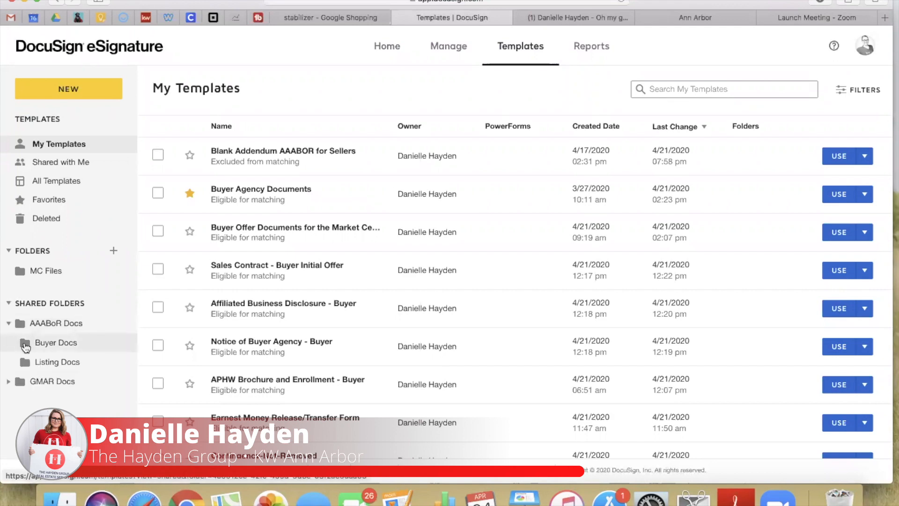
click(25, 346)
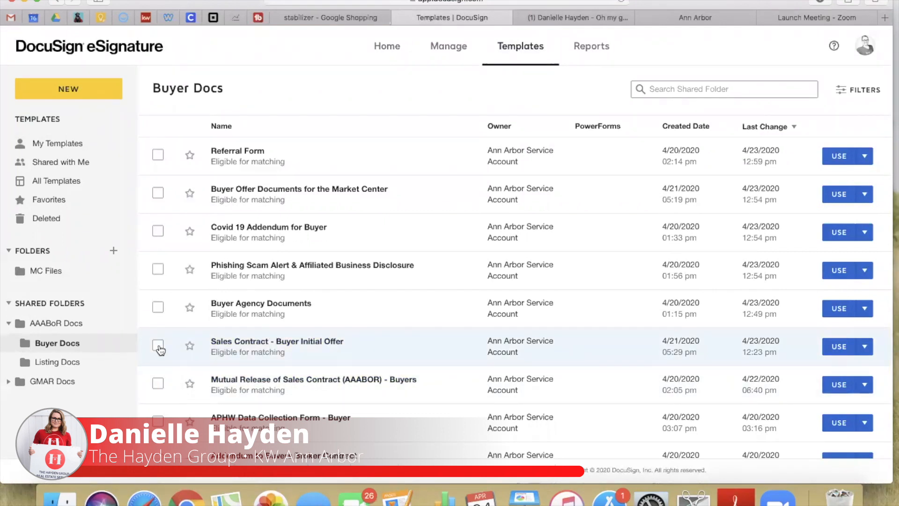
Check the Sales Contract, Covid 19 Addendum, APHW Data Collection Form and APHW Warranty Documents templates
click(158, 346)
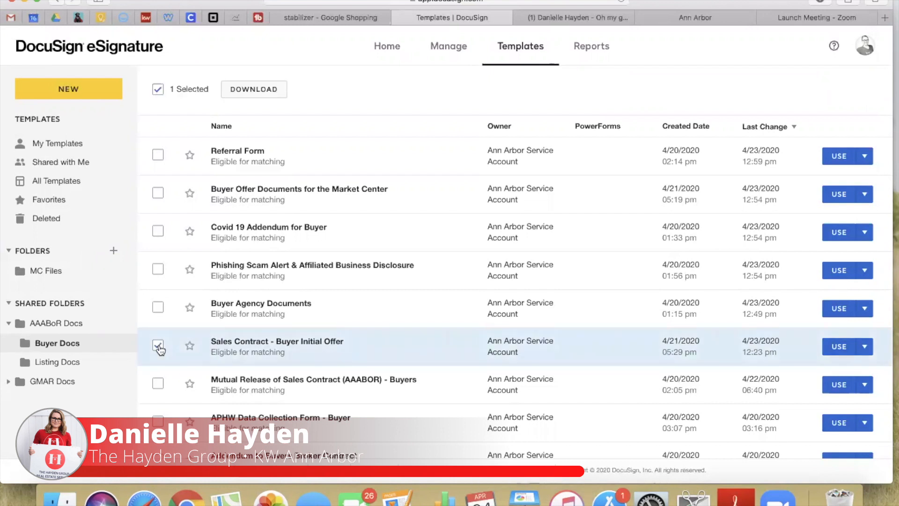
scroll(200, 364, down, 1)
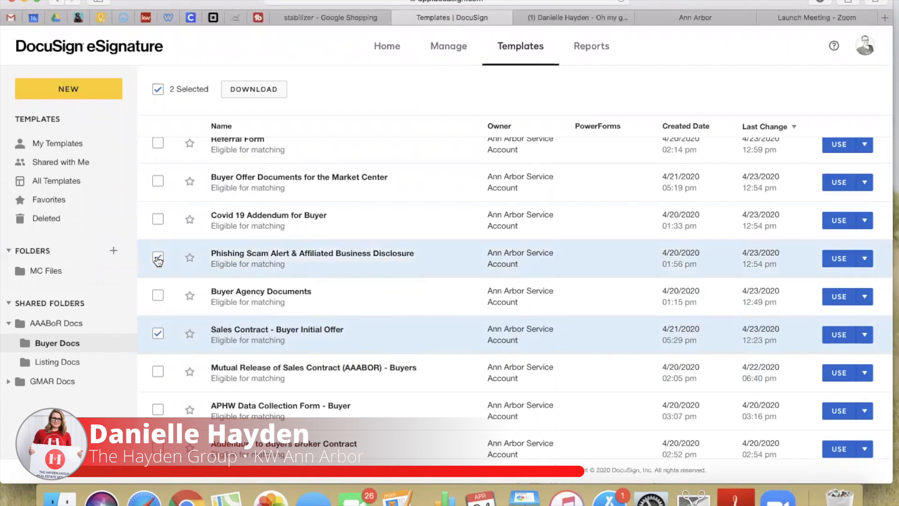
scroll(216, 336, down, 5)
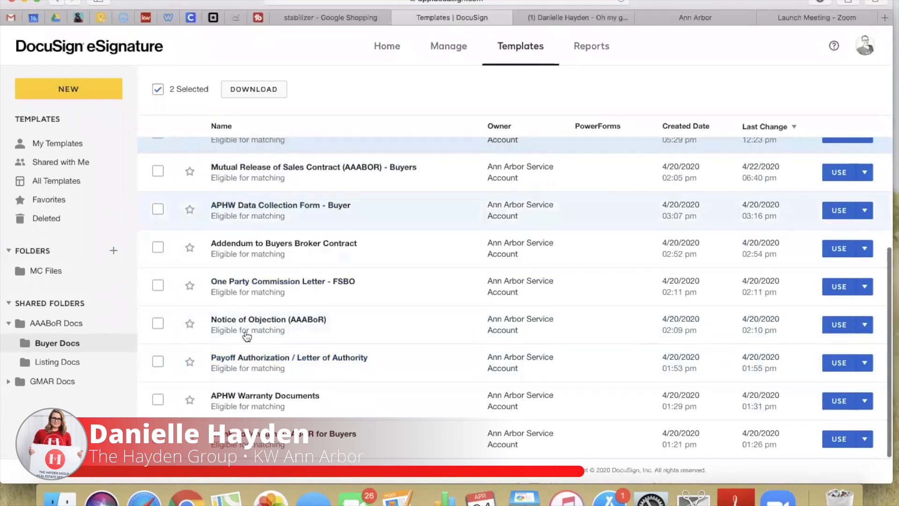
scroll(253, 306, up, 4)
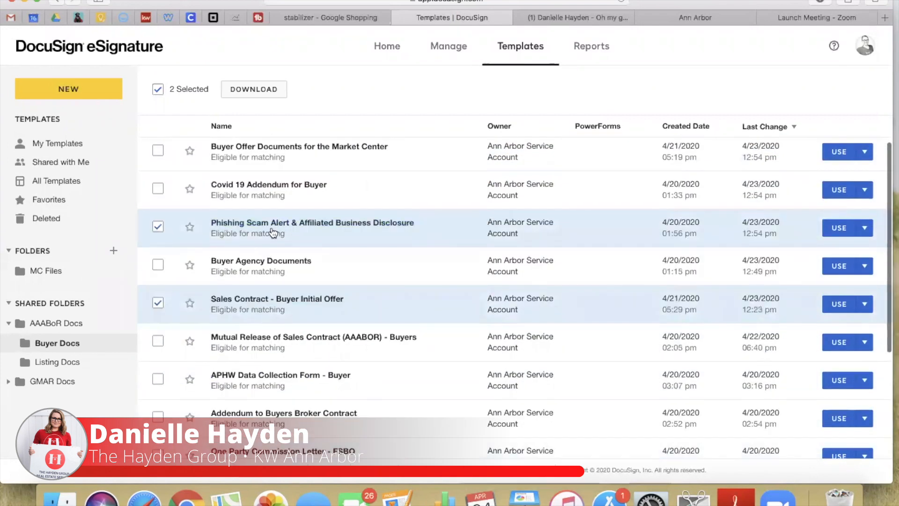
click(158, 189)
scroll(253, 225, up, 1)
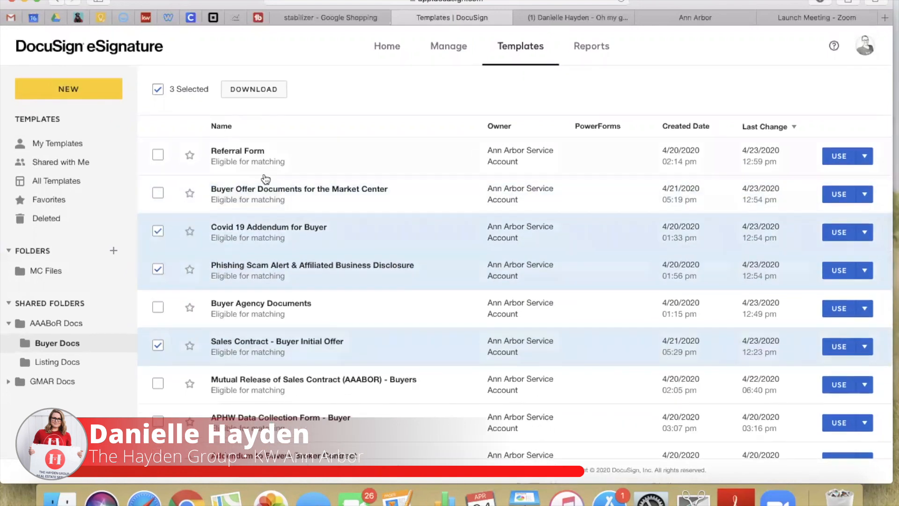
scroll(281, 304, down, 3)
scroll(276, 303, up, 3)
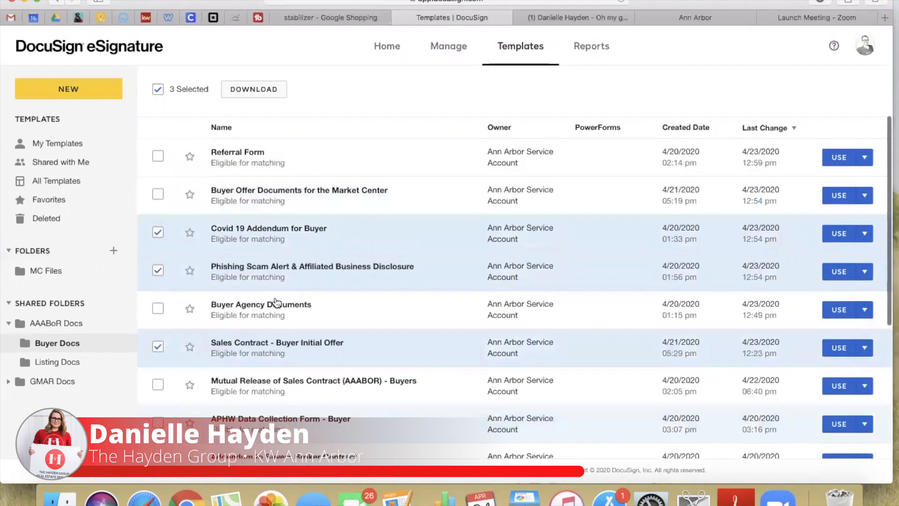
scroll(257, 244, down, 3)
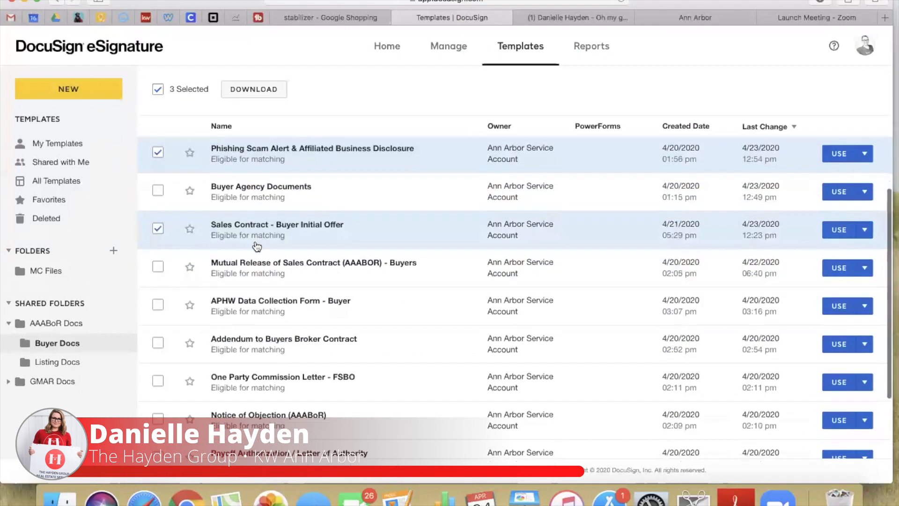
scroll(257, 244, down, 1)
scroll(259, 253, down, 2)
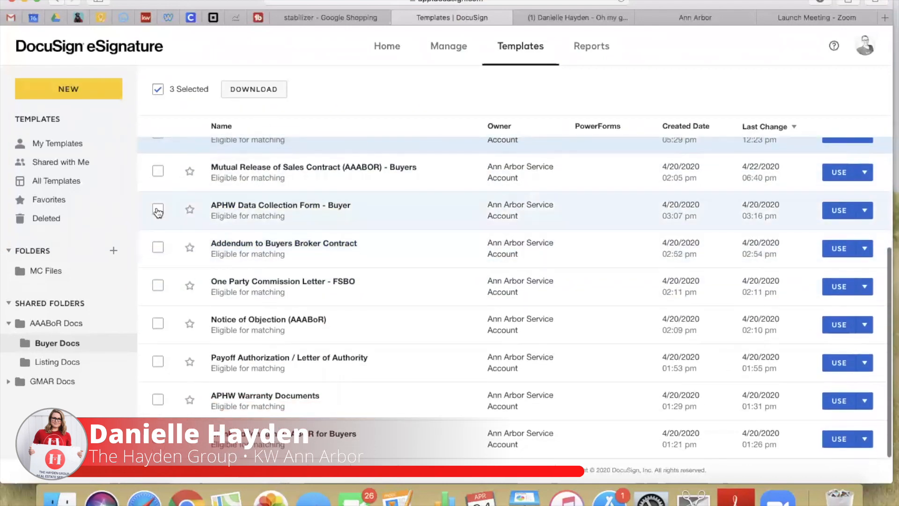
click(158, 212)
click(158, 400)
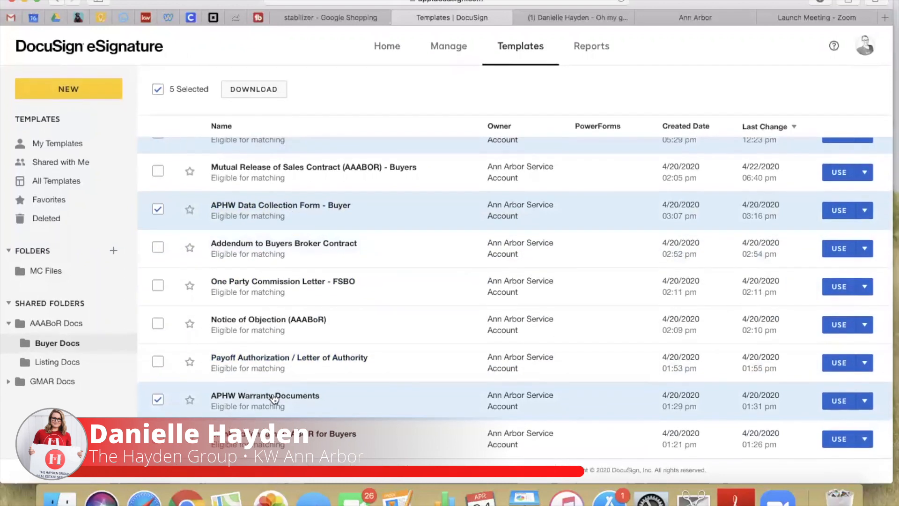
scroll(307, 452, up, 5)
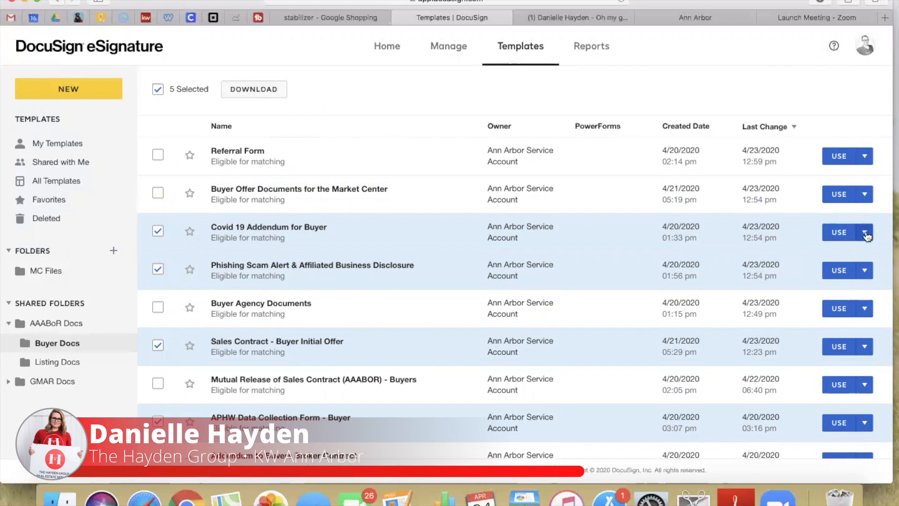
click(865, 45)
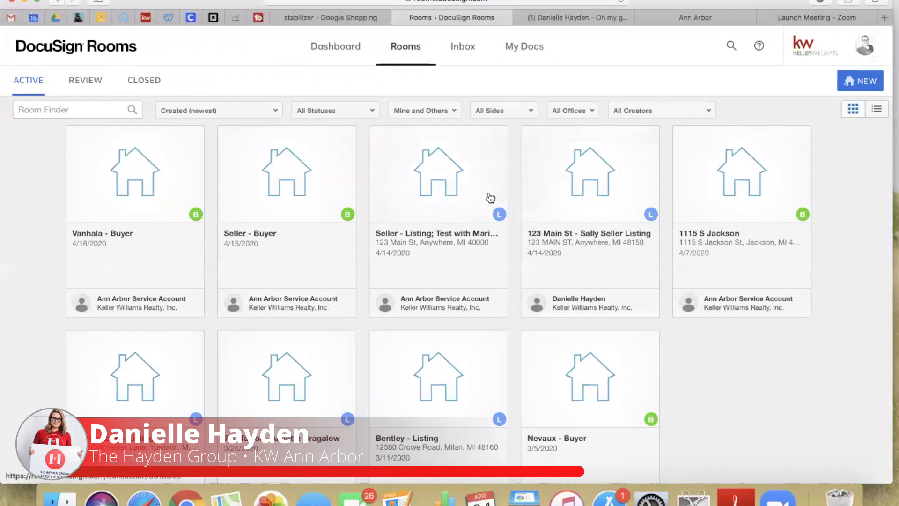
Open the Seller - Buyer room and look through its details, documents and two members
click(290, 182)
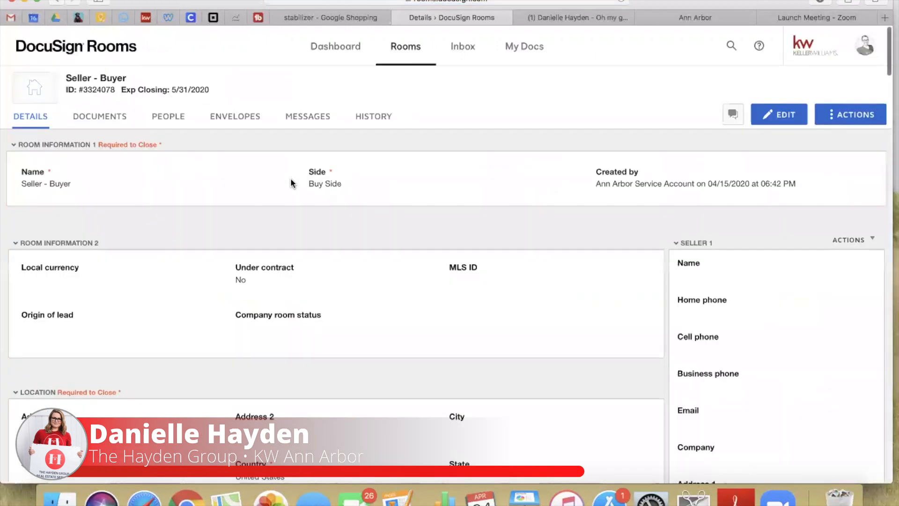
scroll(703, 376, down, 20)
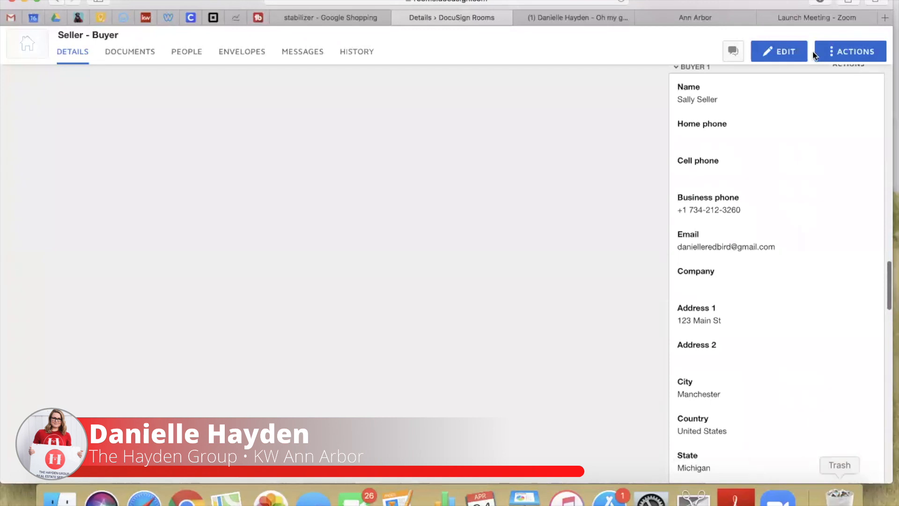
scroll(768, 414, down, 6)
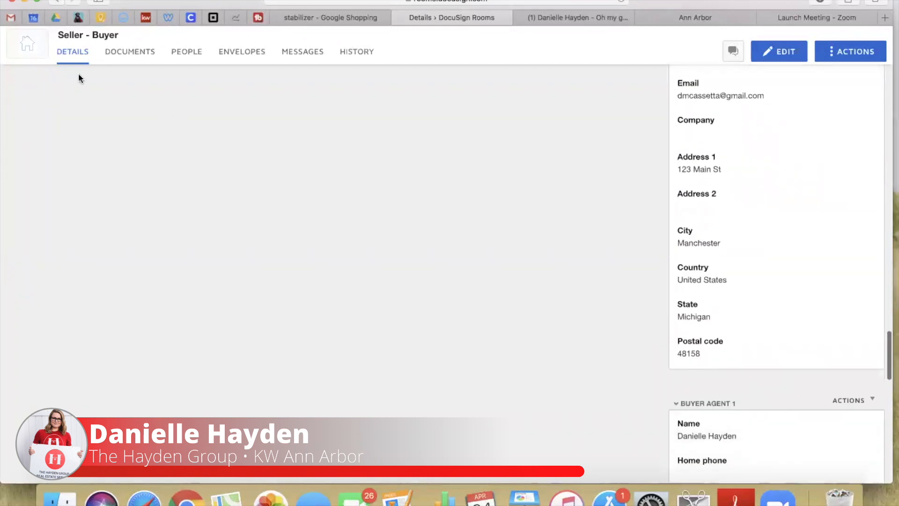
scroll(702, 213, up, 20)
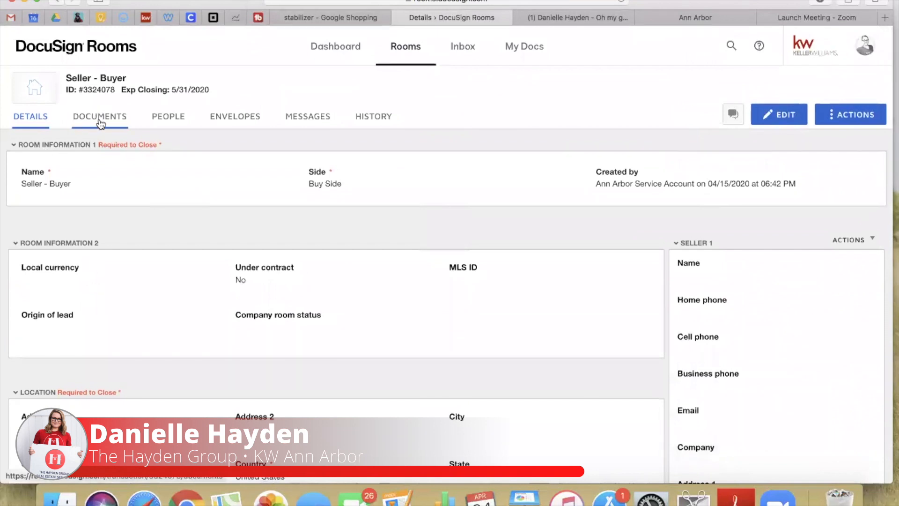
click(109, 123)
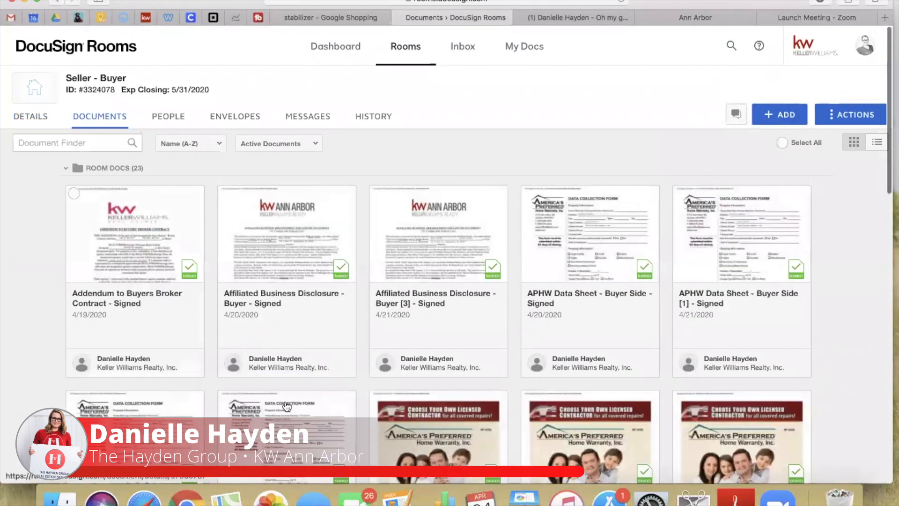
click(169, 121)
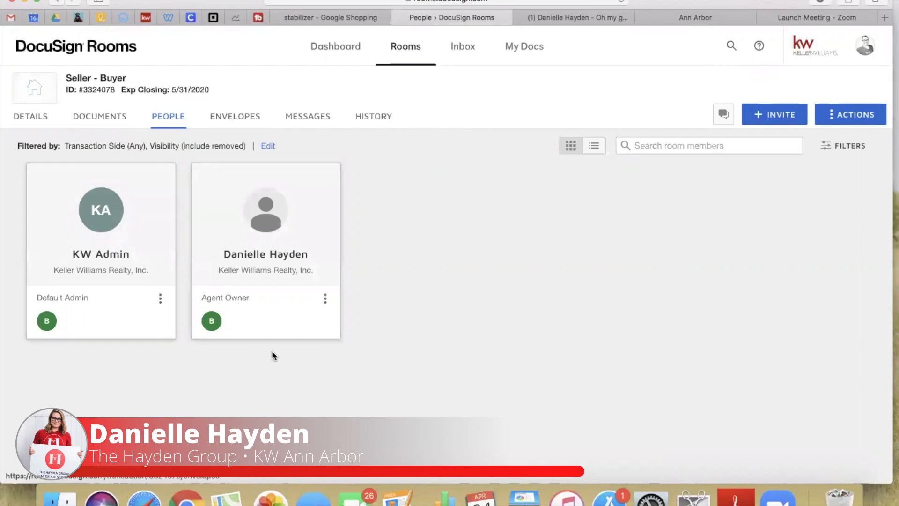
Create a new room envelope named 'Offer Documents' plus the property address
click(235, 116)
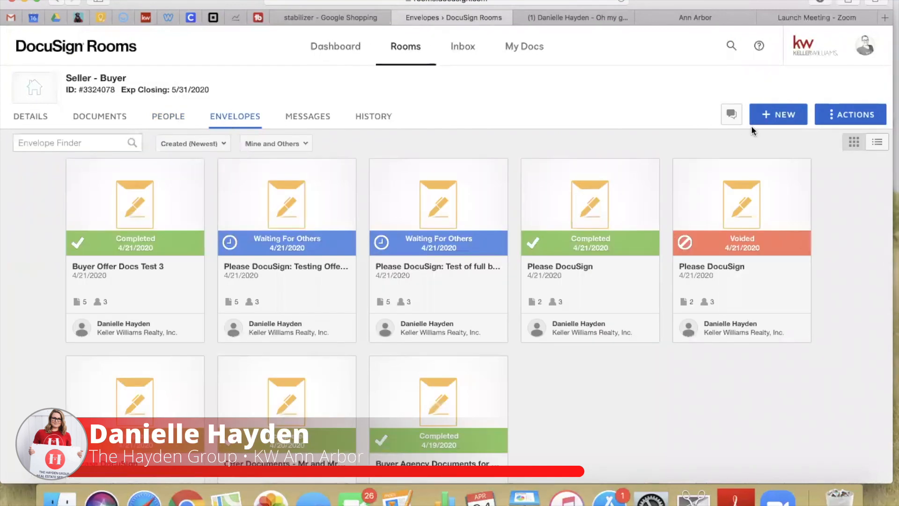
click(775, 119)
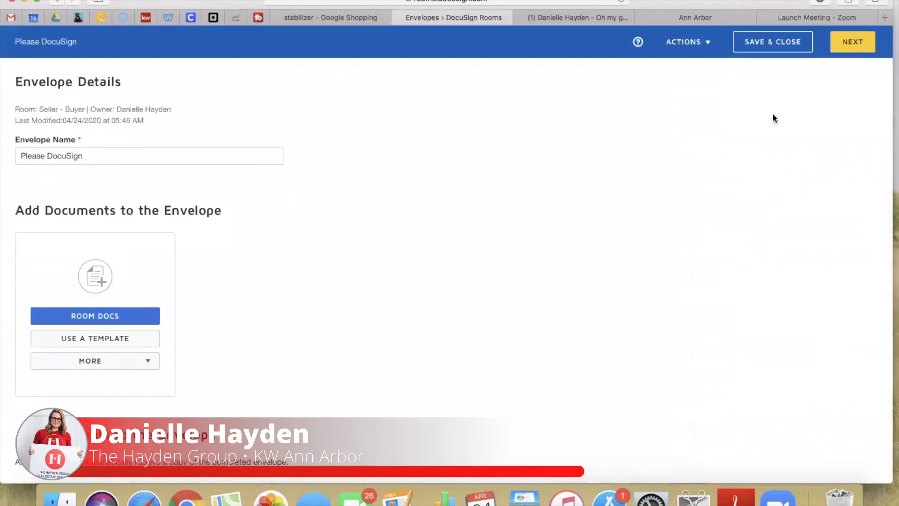
click(89, 156)
drag(89, 156, 2, 145)
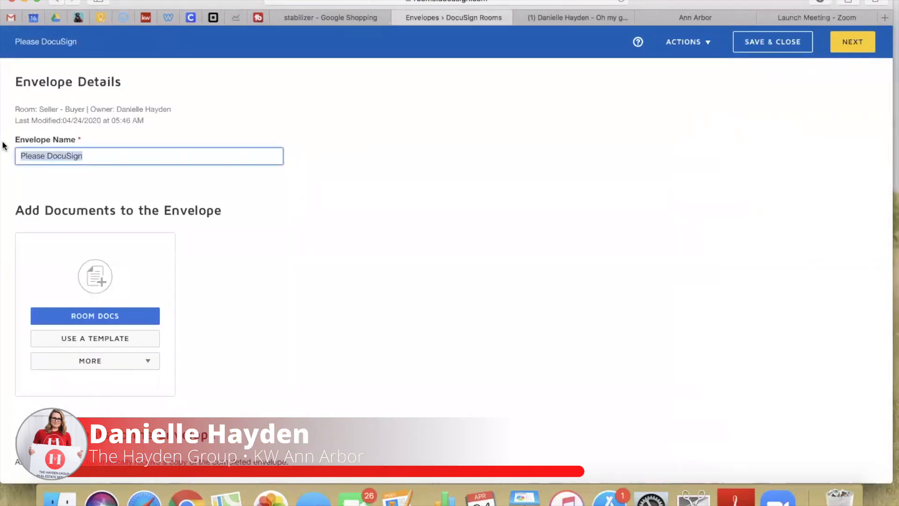
text(Offer)
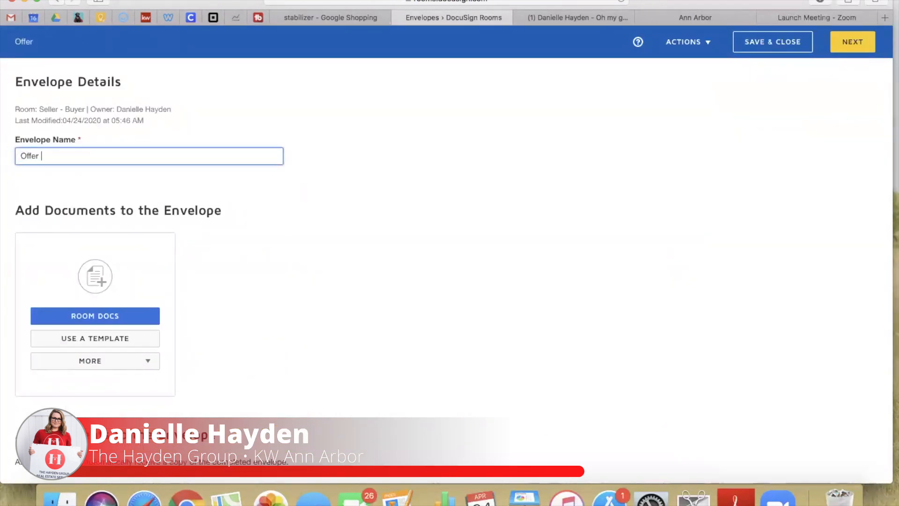
text( Documents)
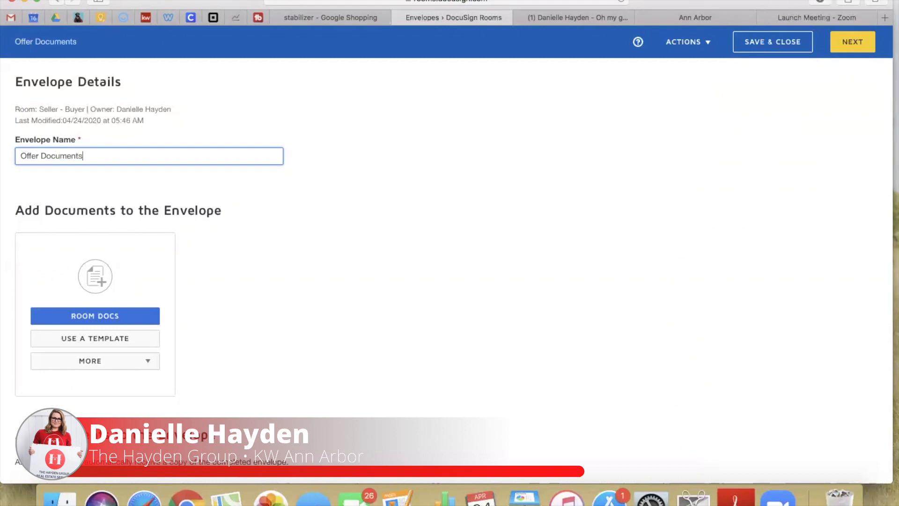
click(203, 281)
scroll(203, 281, down, 3)
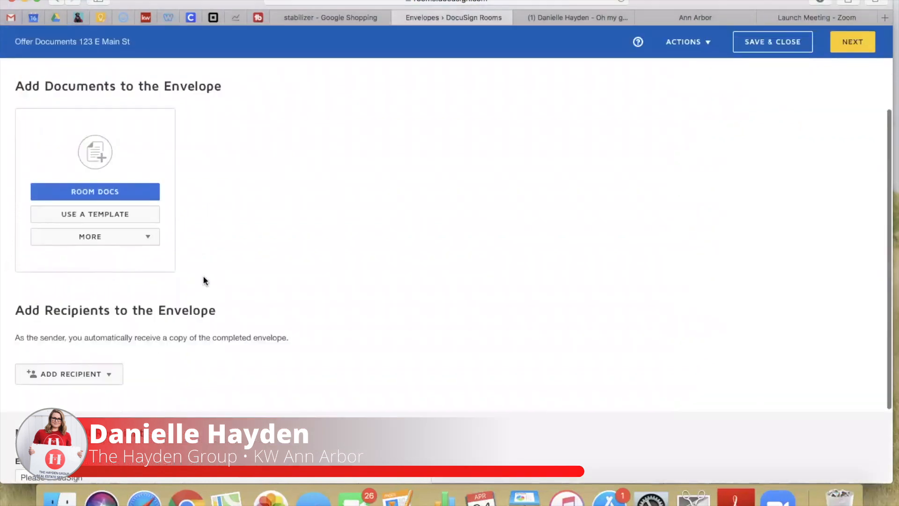
click(86, 214)
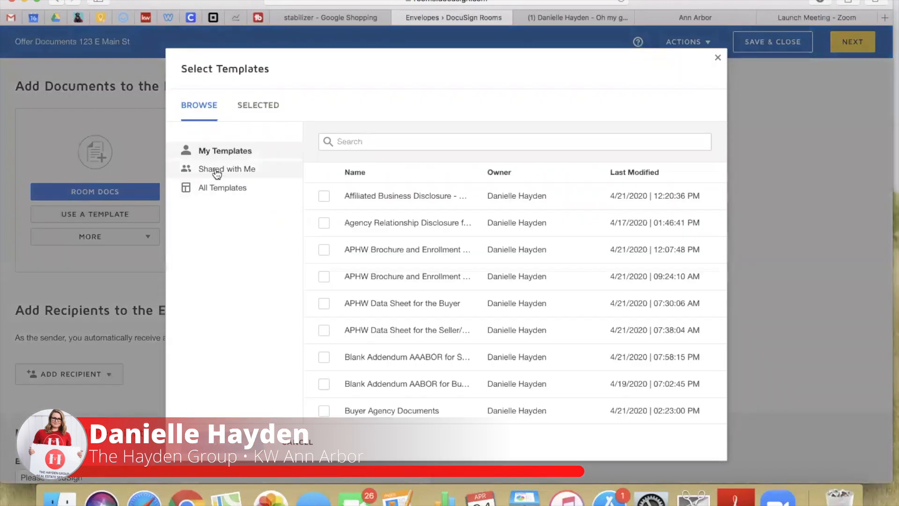
Add the shared Buyer Offer Documents for the Market Center template, leaving the APHW templates unticked
click(216, 173)
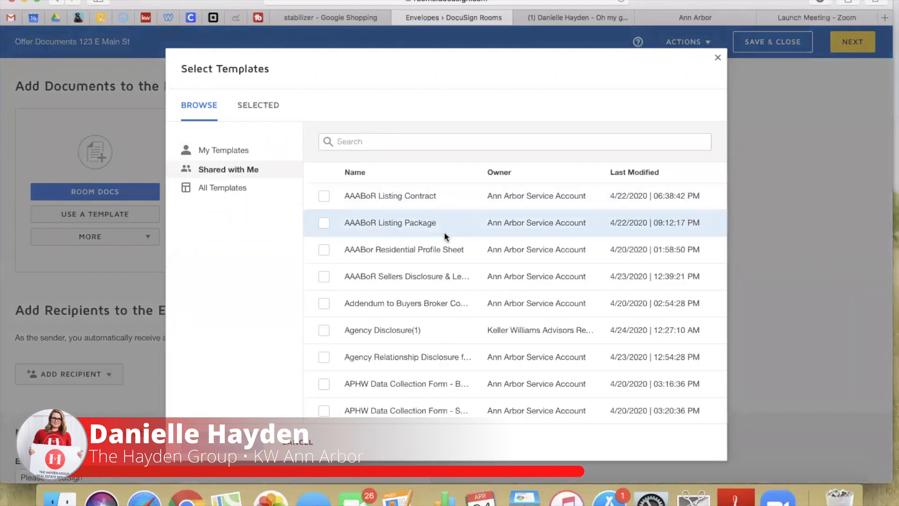
scroll(476, 360, down, 15)
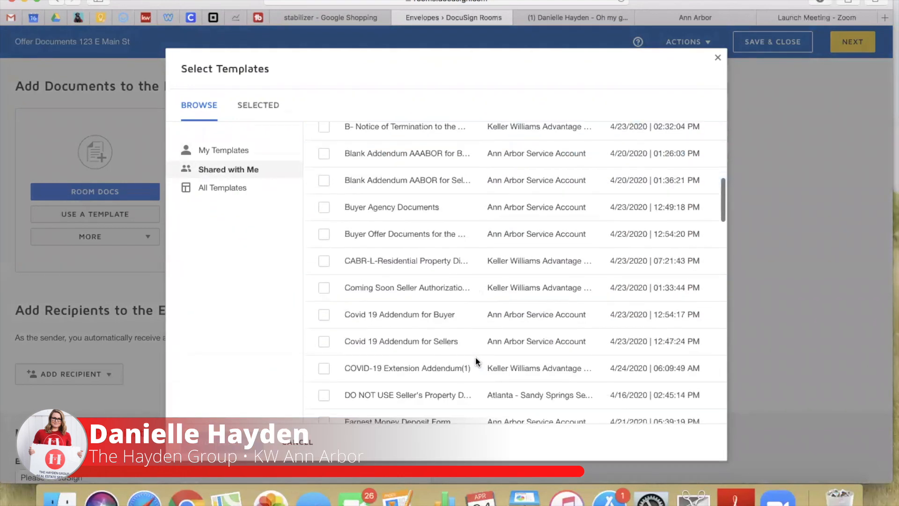
scroll(475, 359, down, 20)
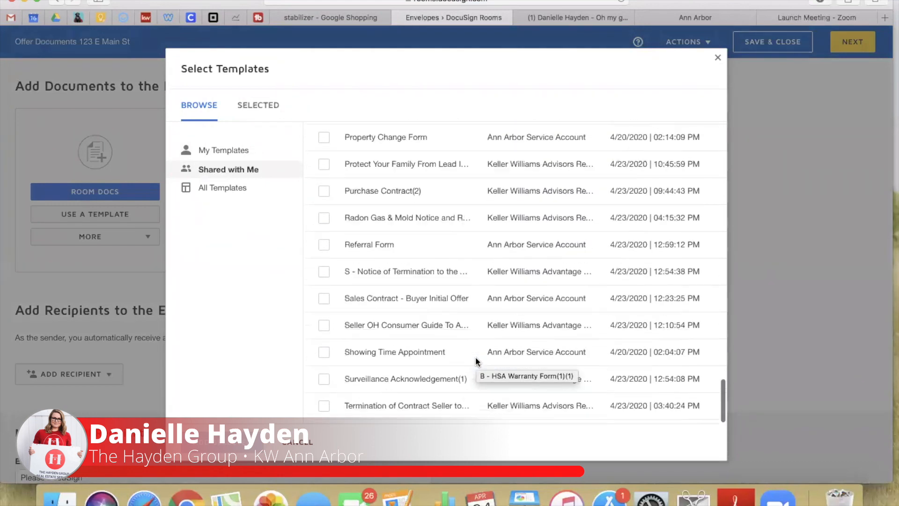
scroll(475, 359, up, 20)
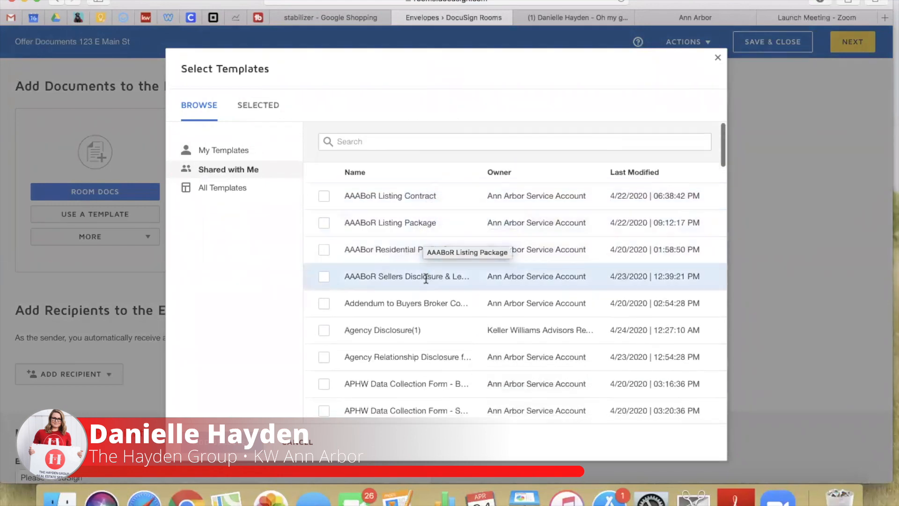
scroll(412, 374, down, 3)
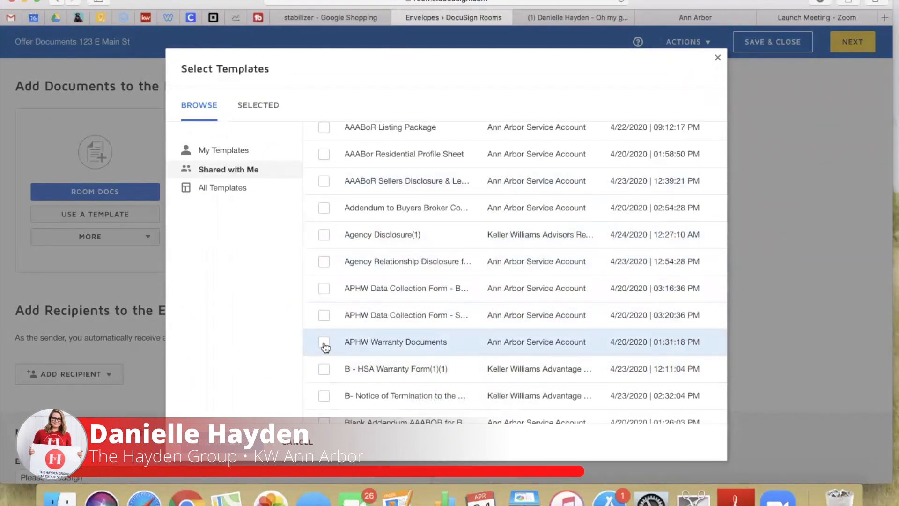
click(323, 288)
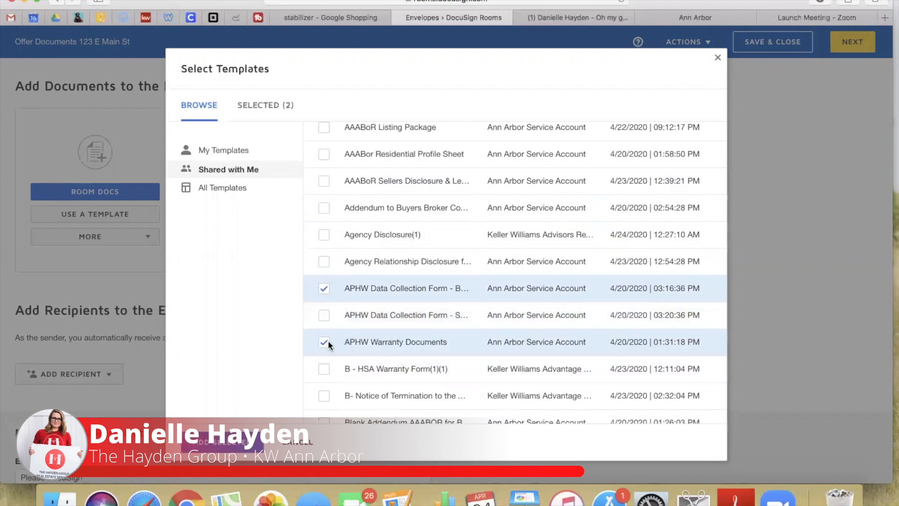
scroll(420, 318, up, 1)
scroll(420, 317, down, 1)
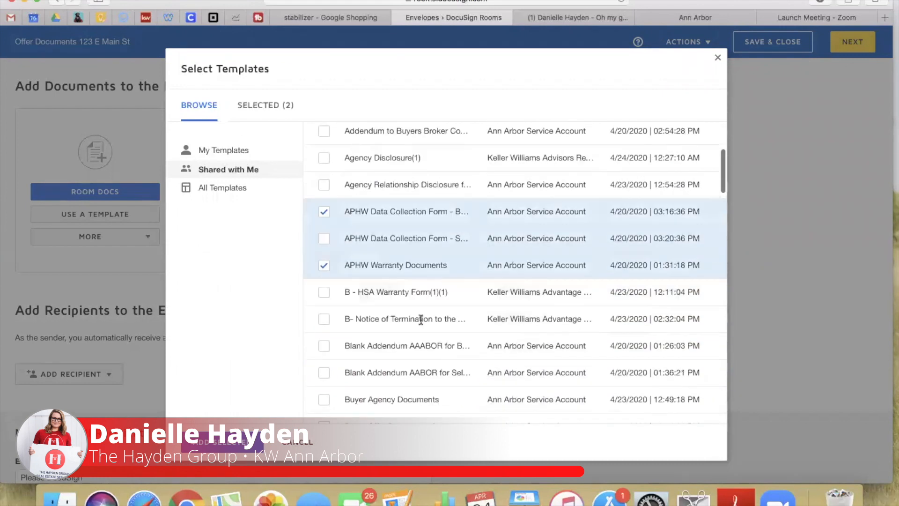
scroll(420, 317, up, 5)
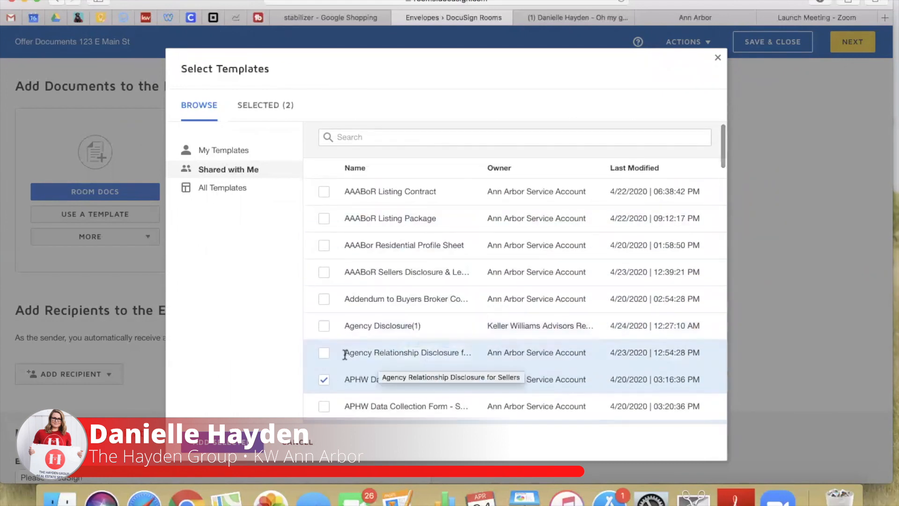
scroll(373, 346, down, 10)
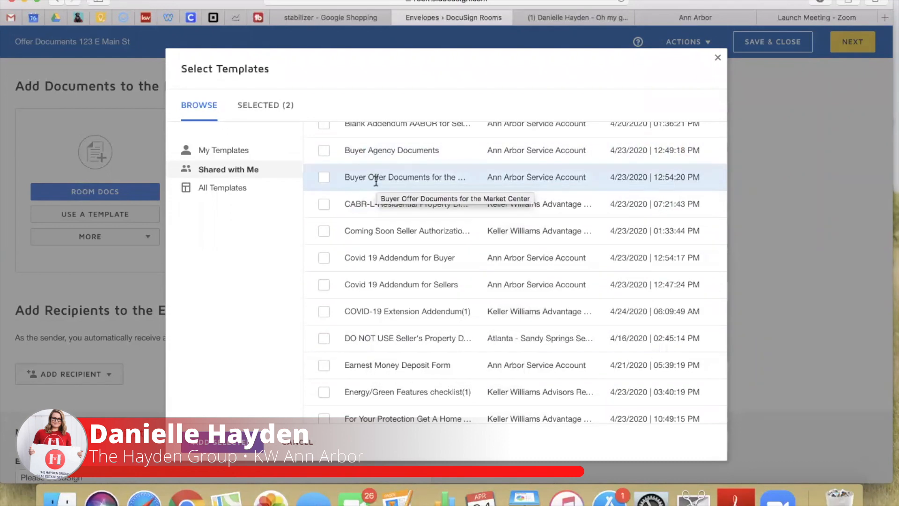
click(324, 177)
scroll(365, 210, up, 5)
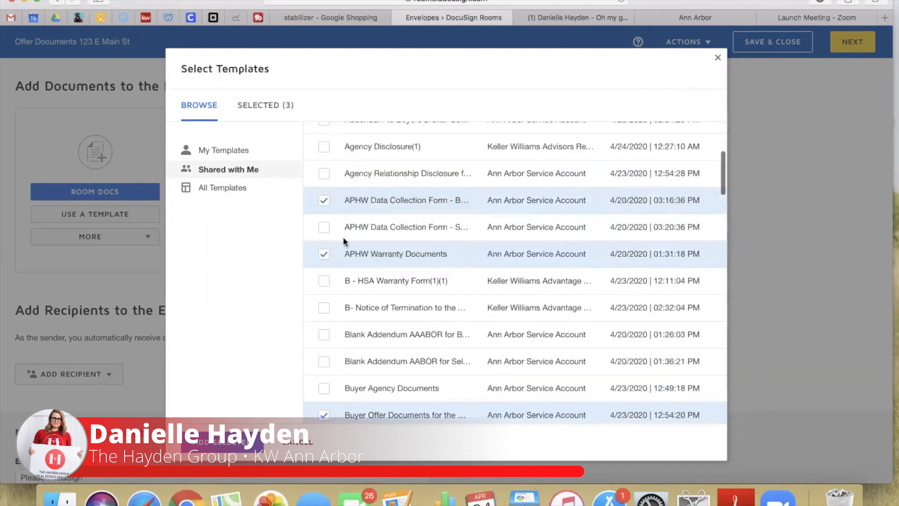
click(326, 257)
click(324, 202)
scroll(438, 255, down, 3)
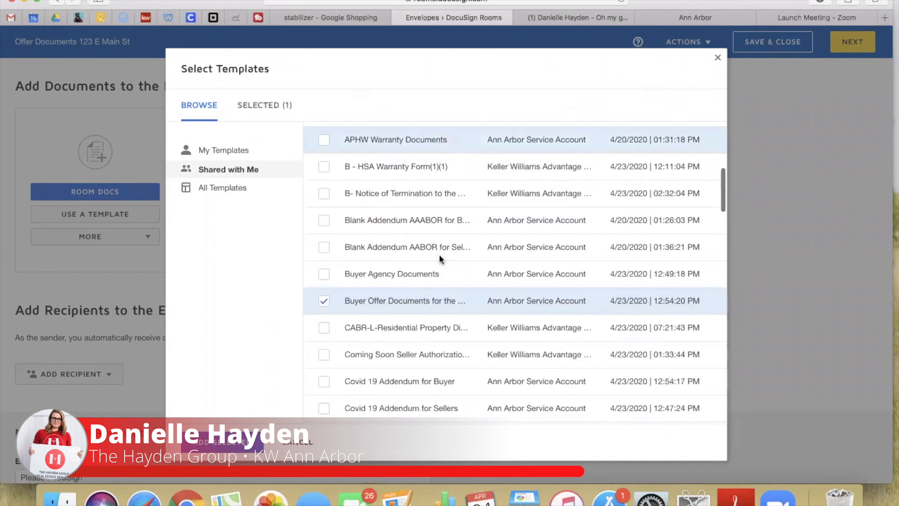
click(240, 444)
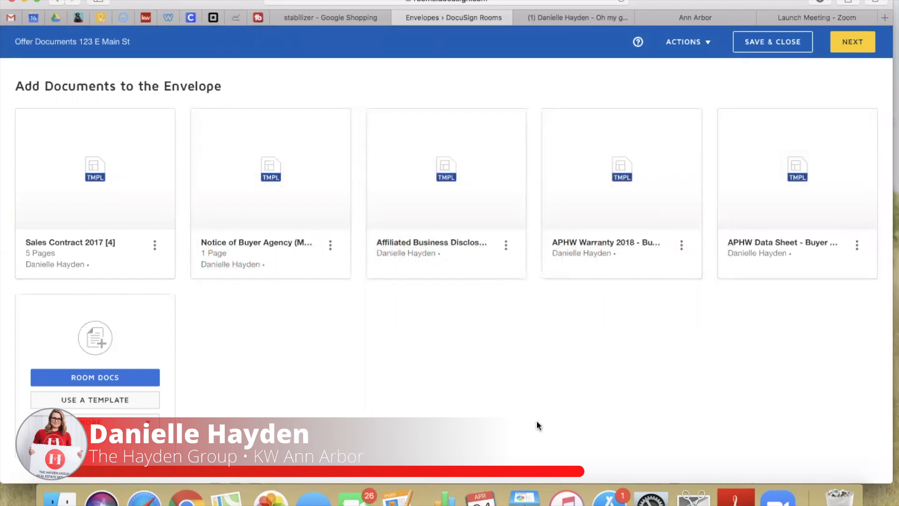
Assign the sending agent, first buyer and second buyer to the Buyer Agent, Buyer One and Buyer Two roles
scroll(213, 403, down, 5)
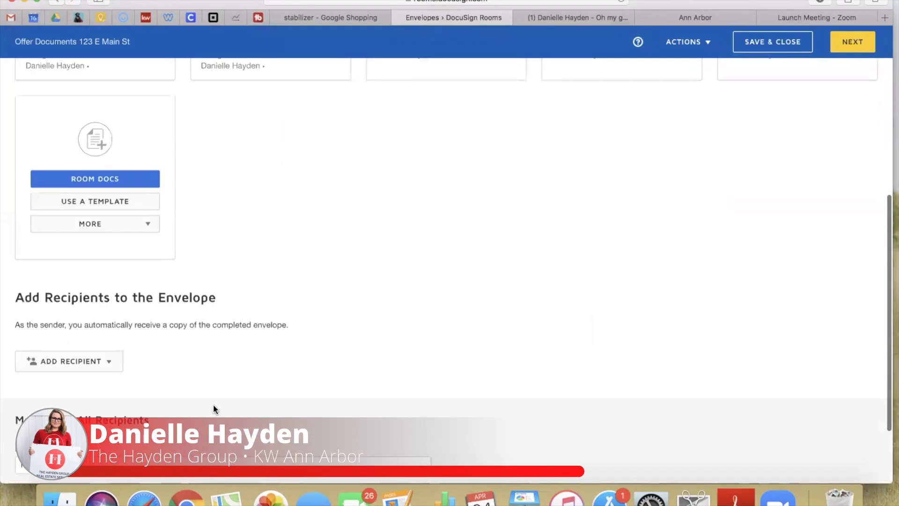
click(60, 363)
click(82, 382)
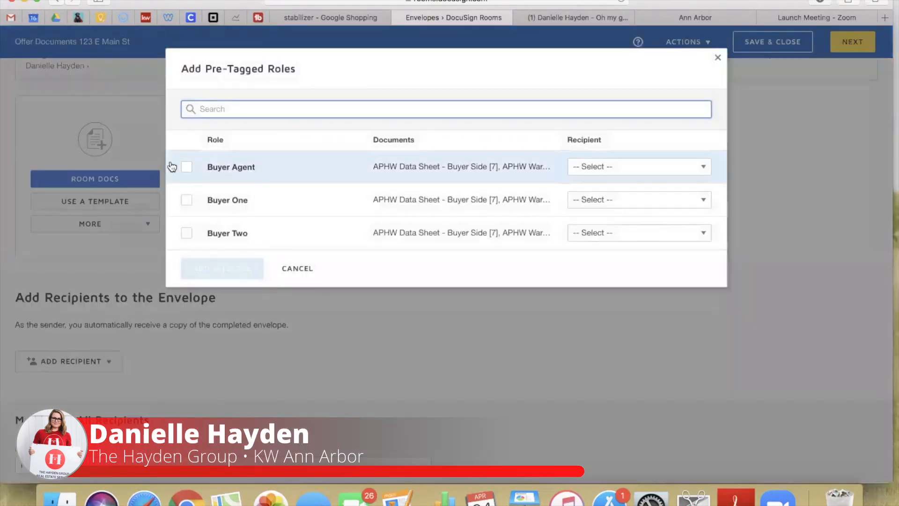
click(619, 170)
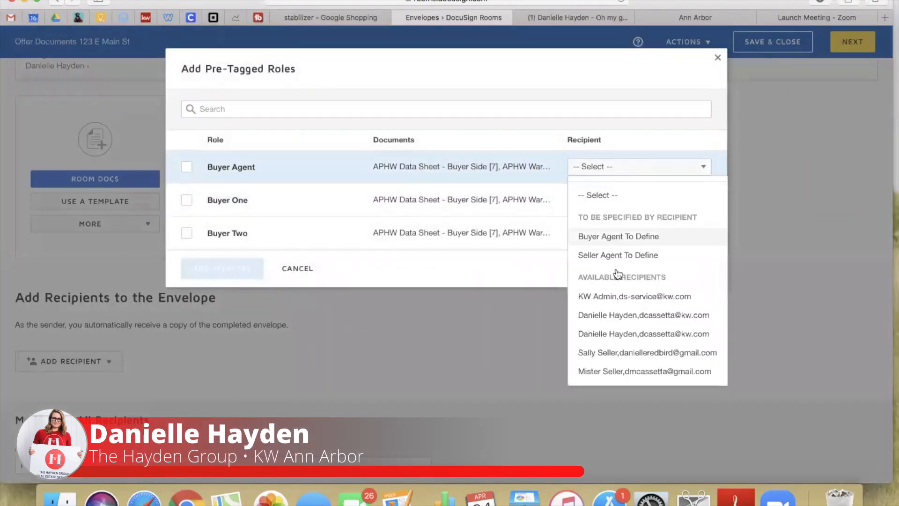
click(605, 315)
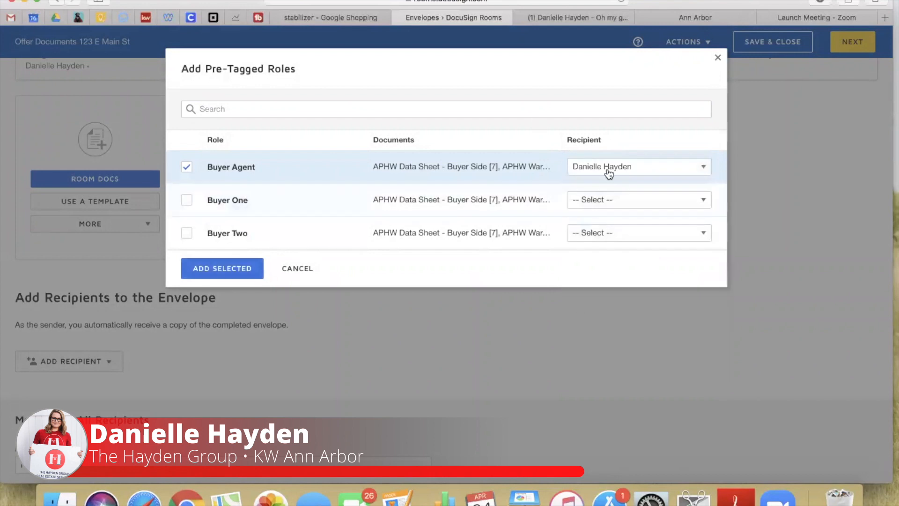
click(603, 205)
click(609, 385)
click(627, 232)
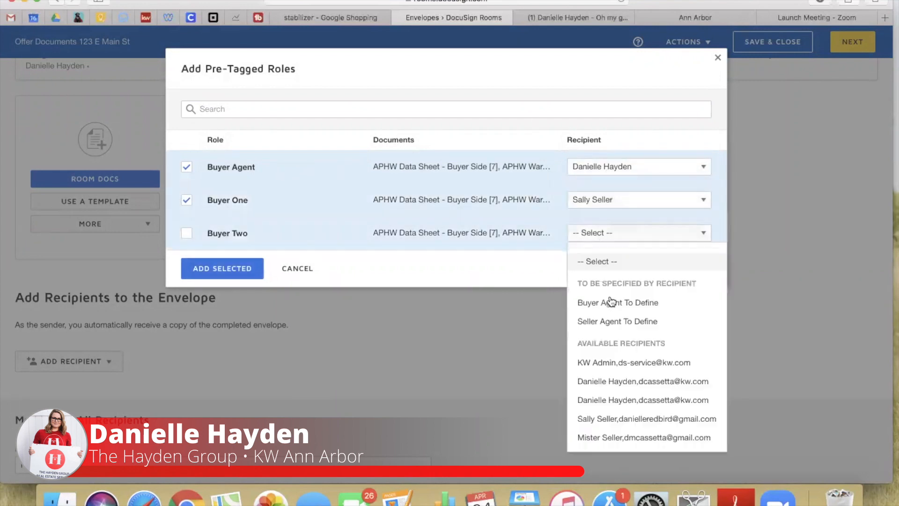
click(623, 437)
click(206, 272)
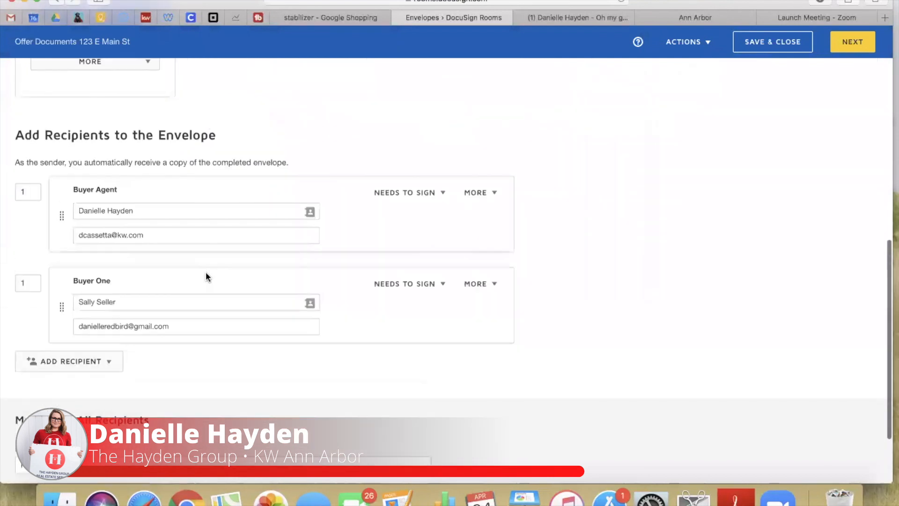
Set both buyers to signing order 2 and add a new copy-only recipient at order 3
click(31, 320)
click(26, 228)
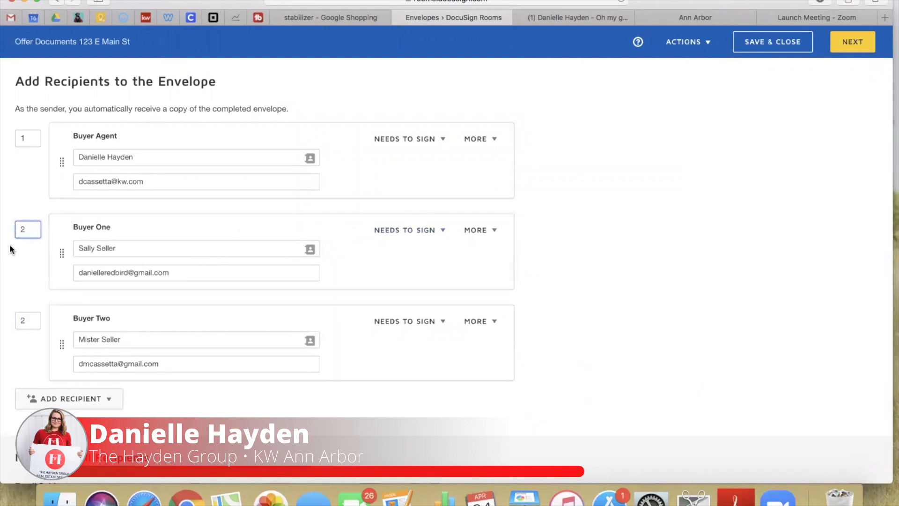
click(44, 405)
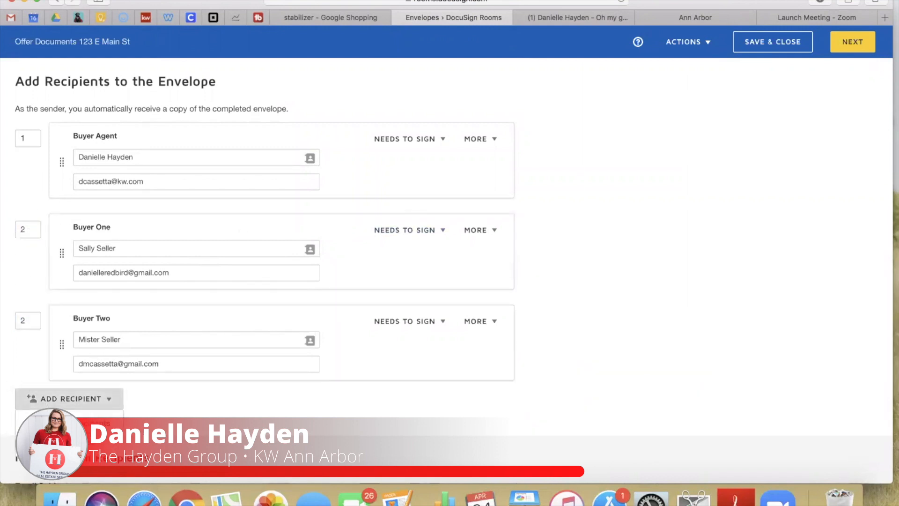
click(56, 441)
click(119, 414)
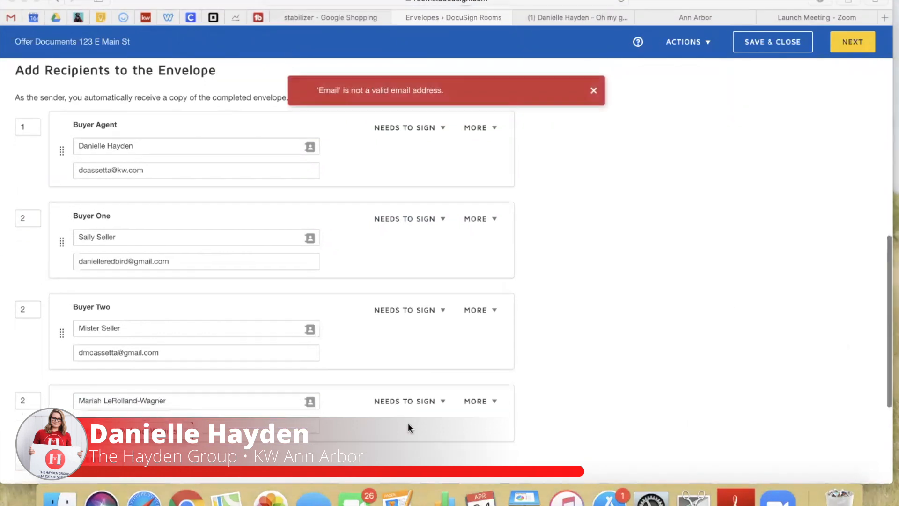
click(197, 427)
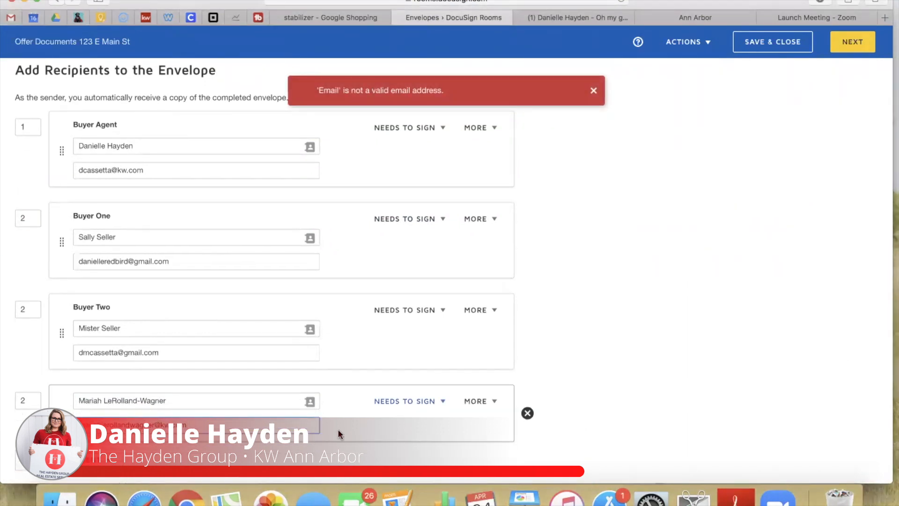
scroll(187, 328, down, 3)
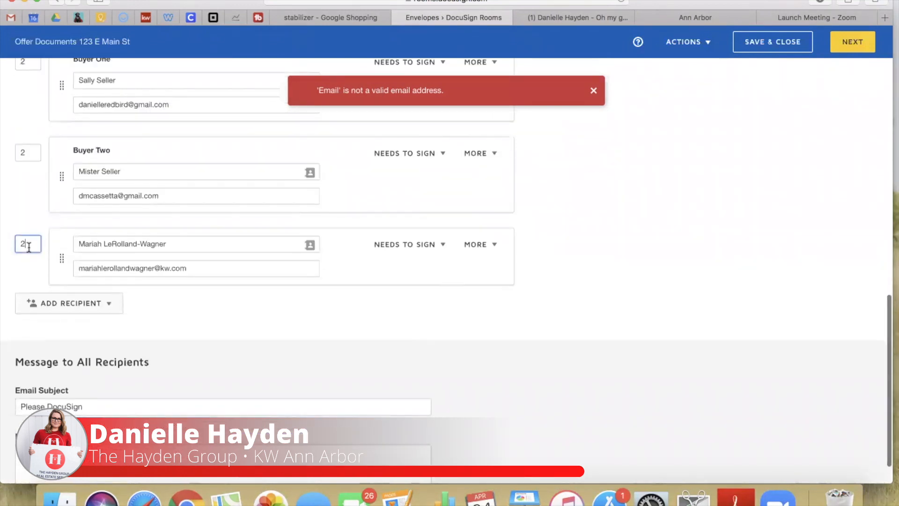
key(BackSpace)
text(3)
click(412, 245)
click(411, 303)
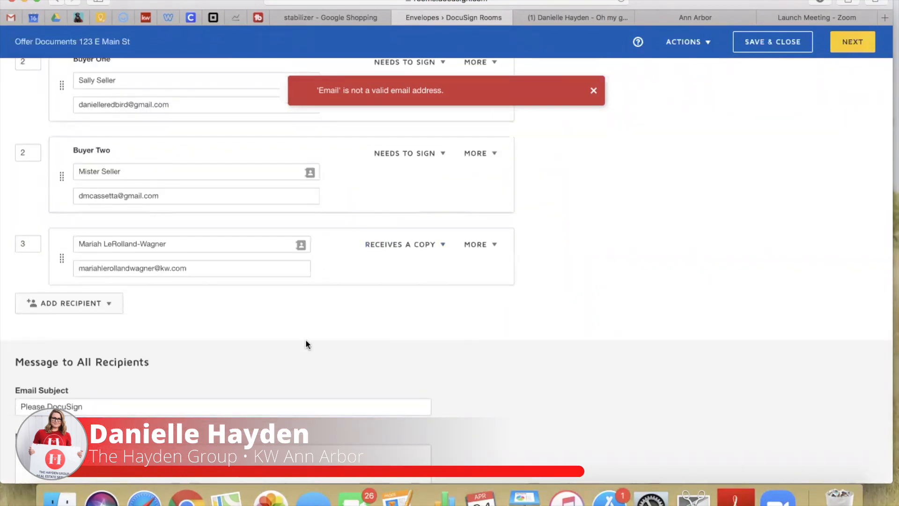
scroll(298, 340, down, 1)
Set the email subject 'Here are your Offer Documents to Review and Sign' and a welcome message
click(106, 368)
text(Here are your Offer Documents to Review and Sign)
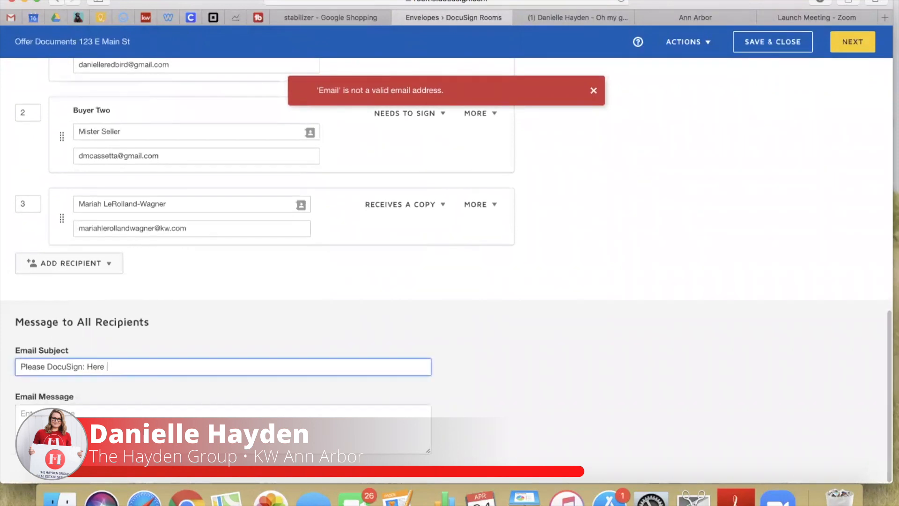
key(Tab)
text(So excited to assist you on this journey.)
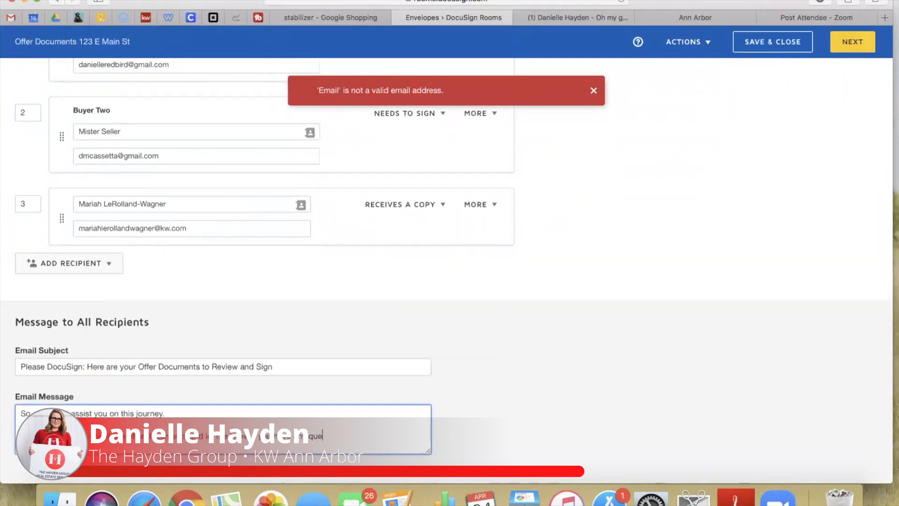
text( questions what so ever.)
key(Return)
key(Return)
scroll(223, 428, up, 2)
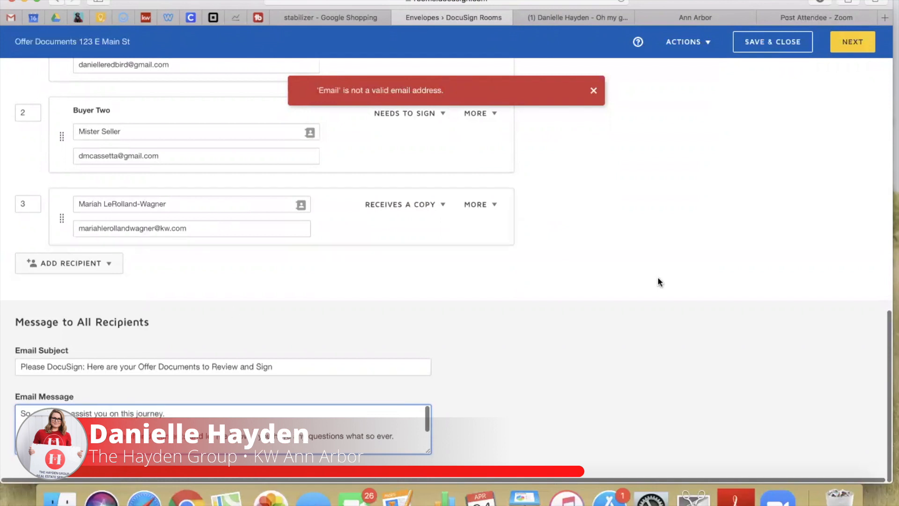
click(593, 90)
Check the envelope's documents and recipients, then continue to the Add Fields page
scroll(675, 341, up, 10)
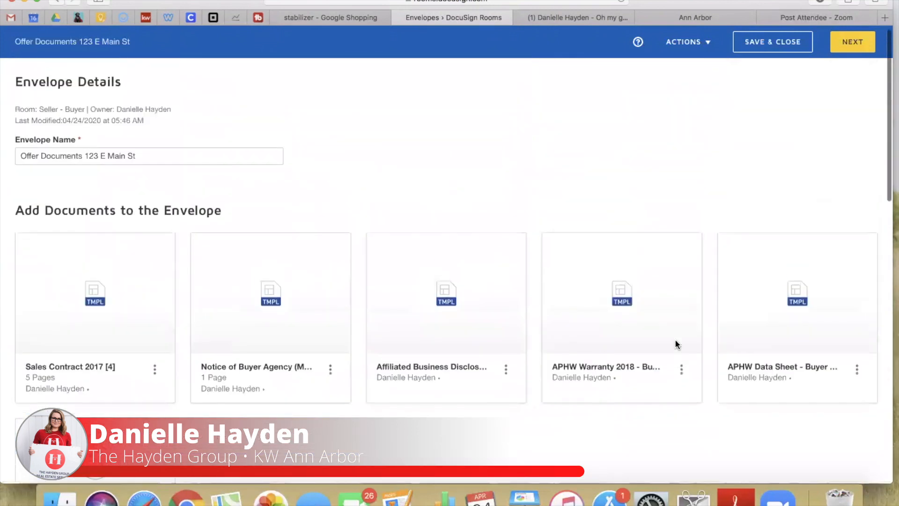
scroll(233, 312, down, 3)
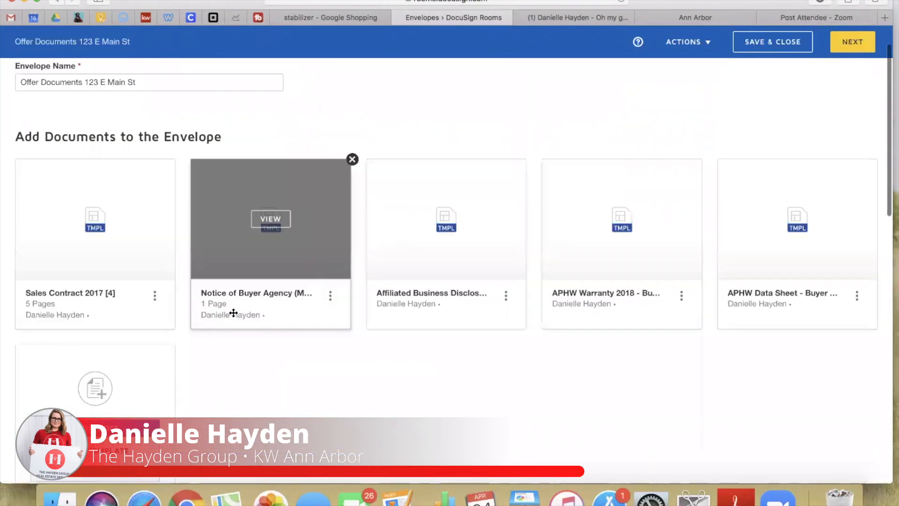
scroll(233, 312, down, 2)
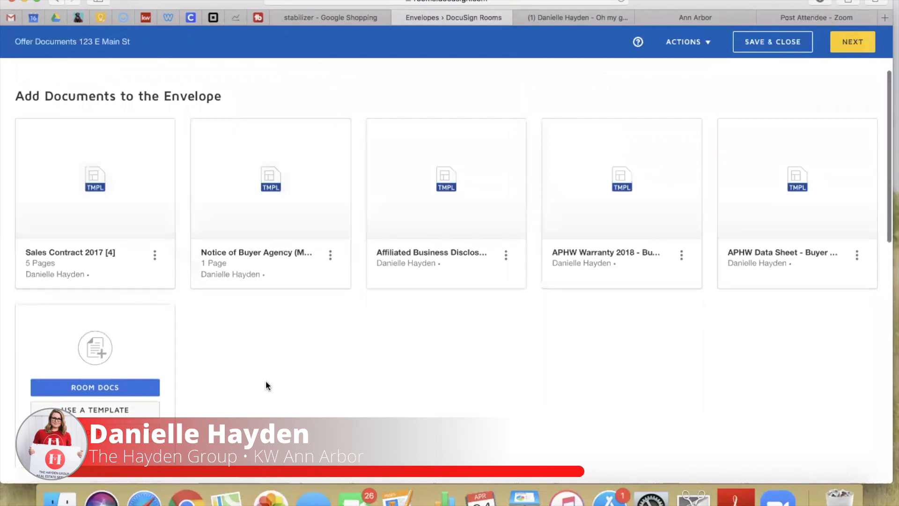
scroll(266, 383, down, 9)
scroll(266, 383, down, 15)
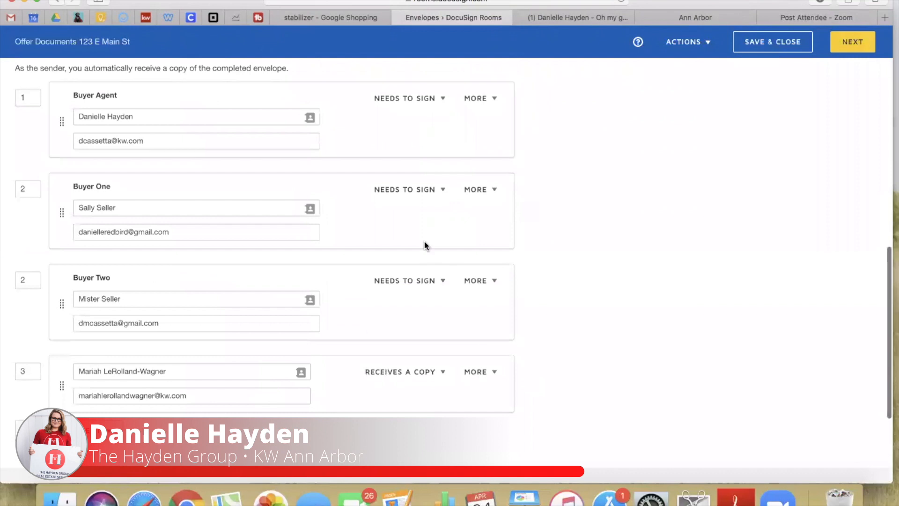
scroll(289, 408, down, 9)
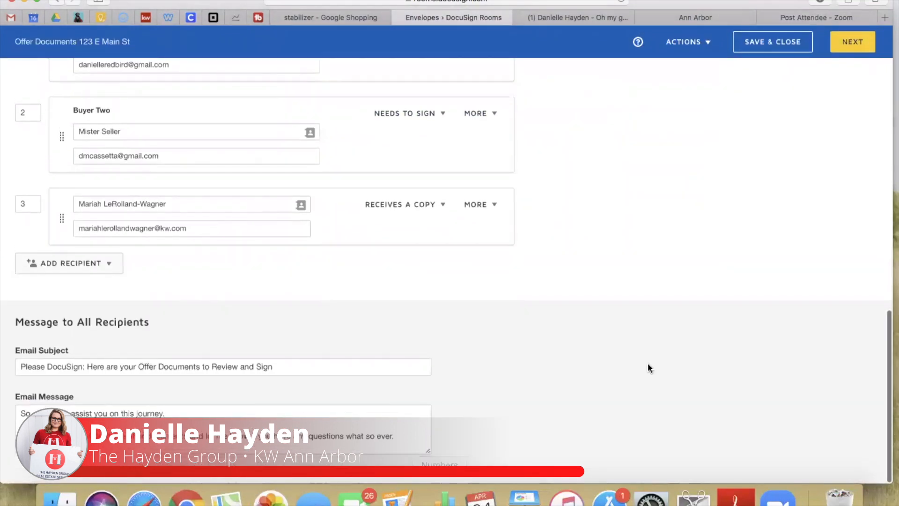
scroll(648, 365, up, 20)
click(857, 43)
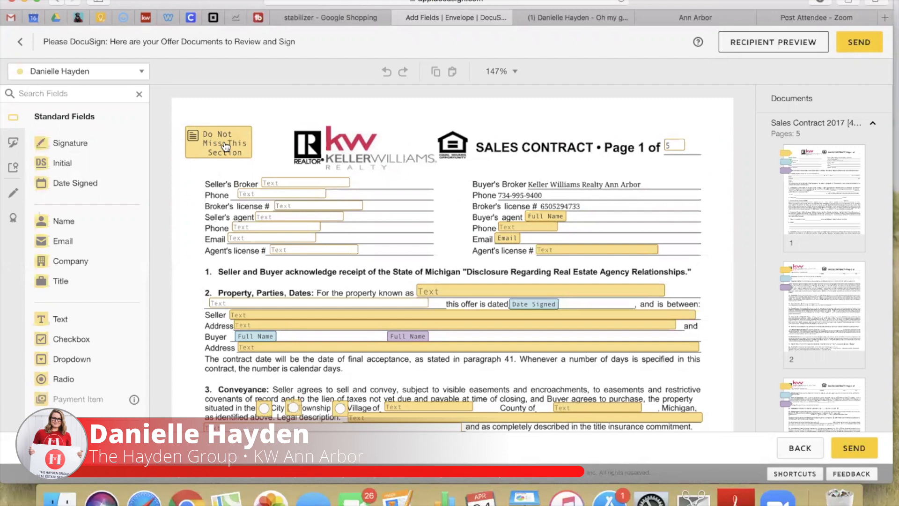
Fill the Seller's Broker, broker Phone and Broker's license fields with 'Blah Blah'
click(291, 184)
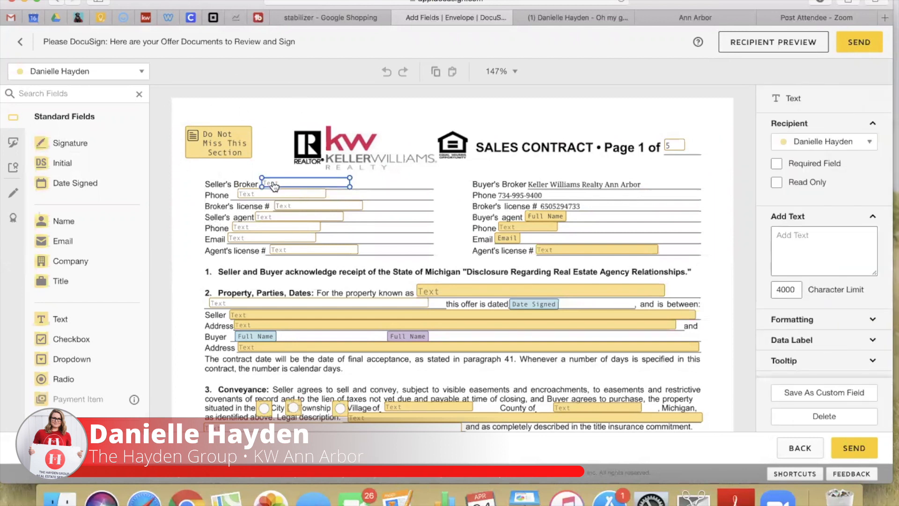
click(378, 187)
click(306, 184)
click(841, 233)
text(Blah Blah)
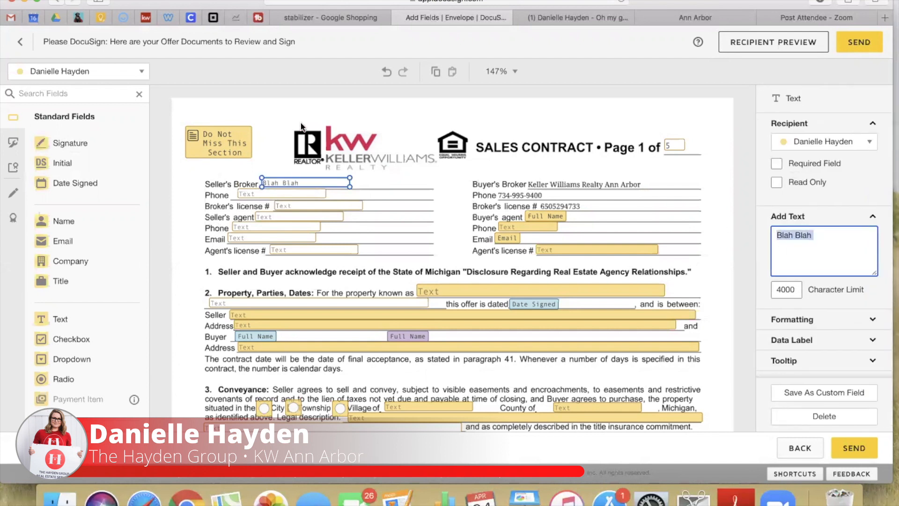
click(244, 195)
click(244, 194)
key(super+v)
click(289, 206)
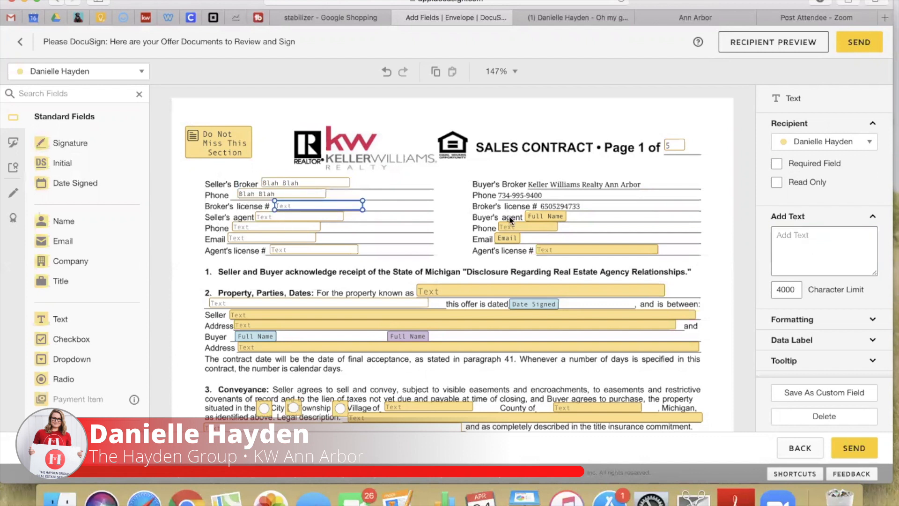
click(779, 250)
key(super+v)
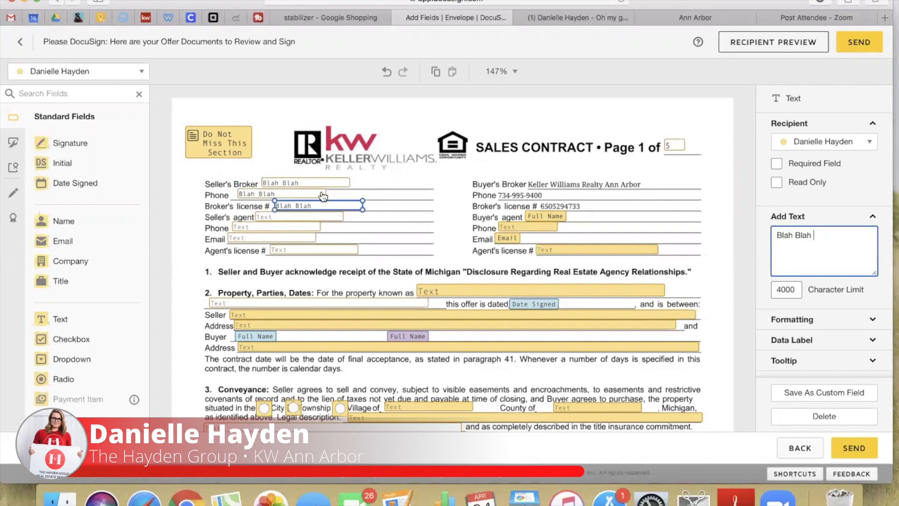
Fill the seller's agent name, phone, email and agent's license # fields with 'Blah Blah'
click(288, 220)
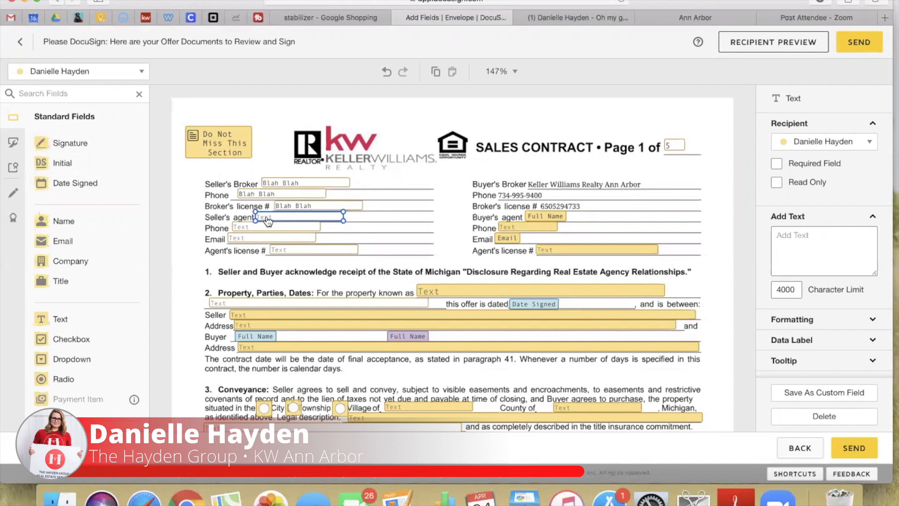
click(835, 259)
key(super+v)
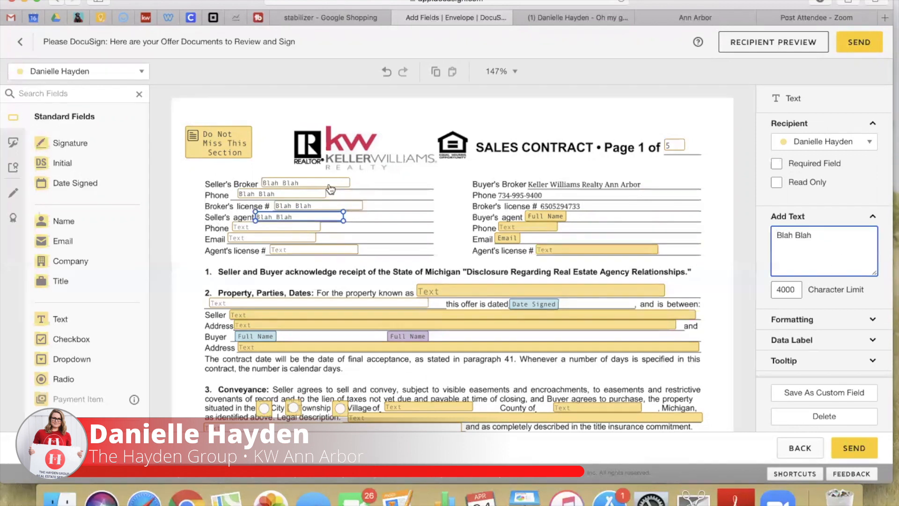
click(238, 230)
click(819, 234)
text(Blah Blah)
click(266, 240)
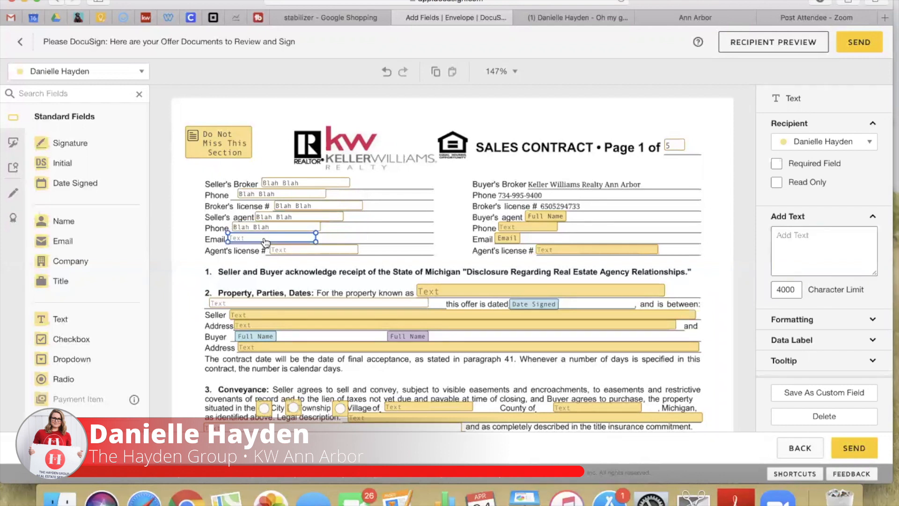
click(821, 256)
text(Blah Blah)
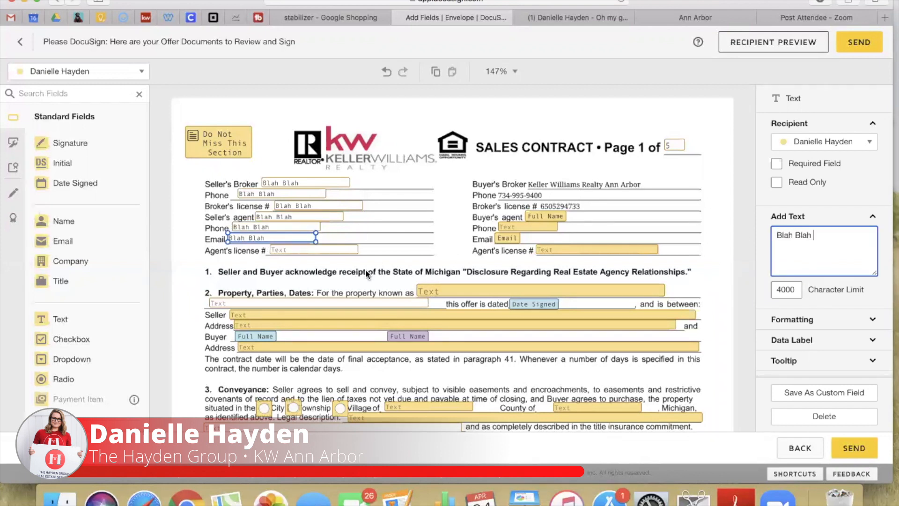
click(297, 251)
key(super+v)
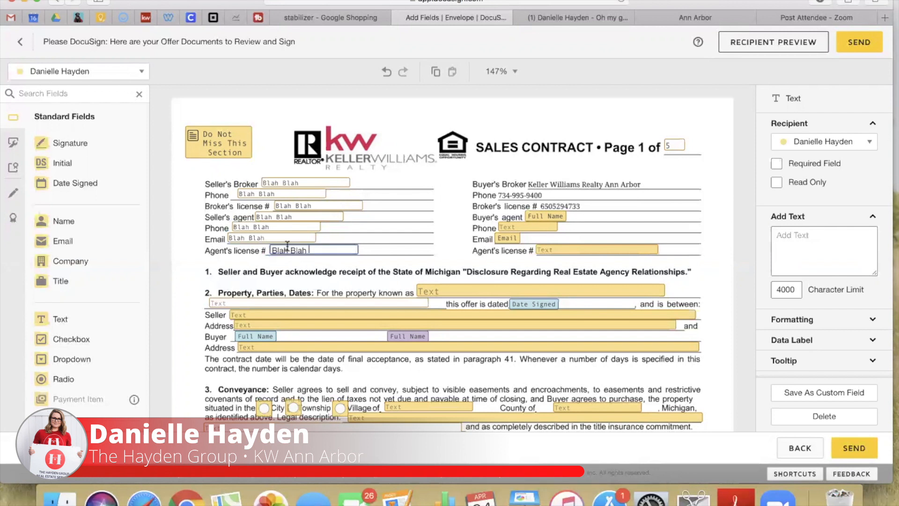
click(624, 224)
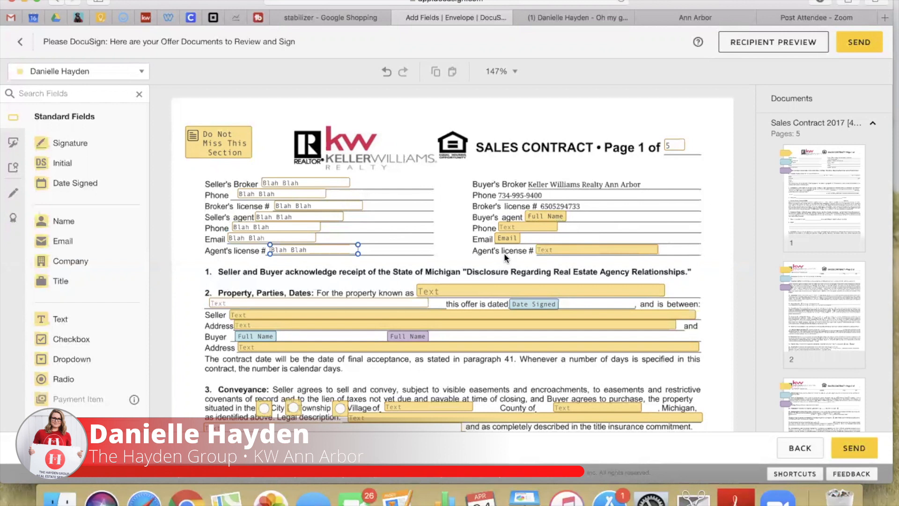
Enter the buyer agent's phone number and agent's license number on Sales Contract page 1
click(514, 231)
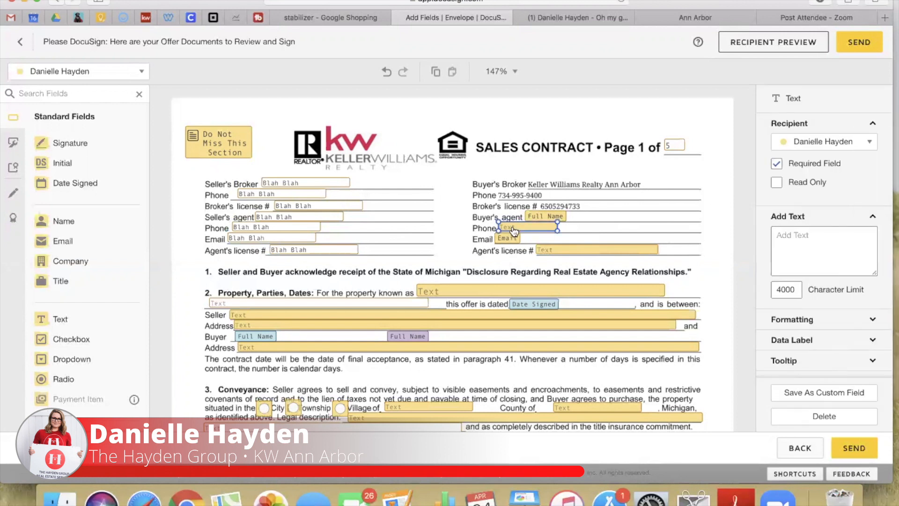
click(802, 248)
text(310)
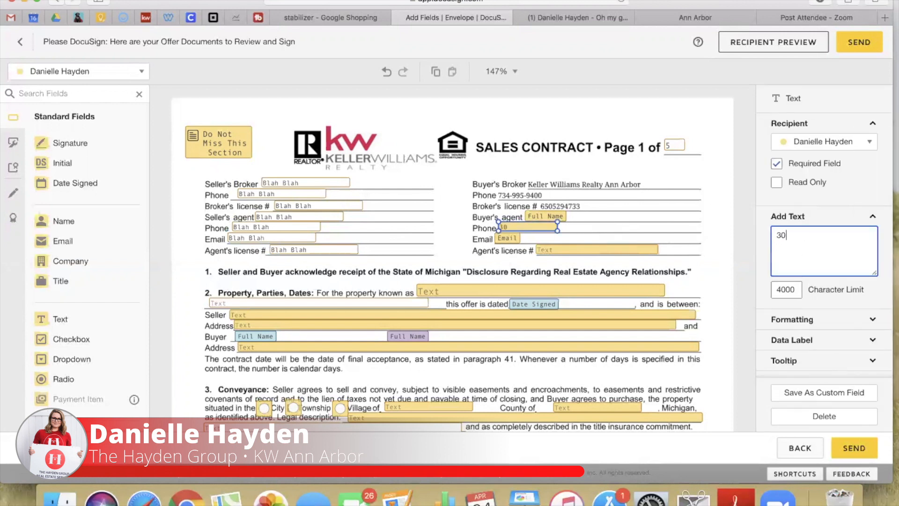
key(BackSpace)
key(BackSpace)
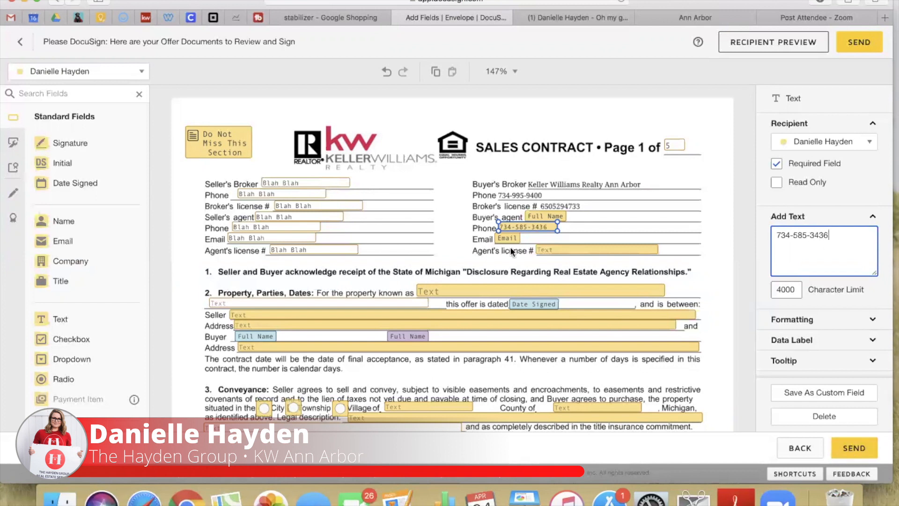
click(572, 253)
click(806, 246)
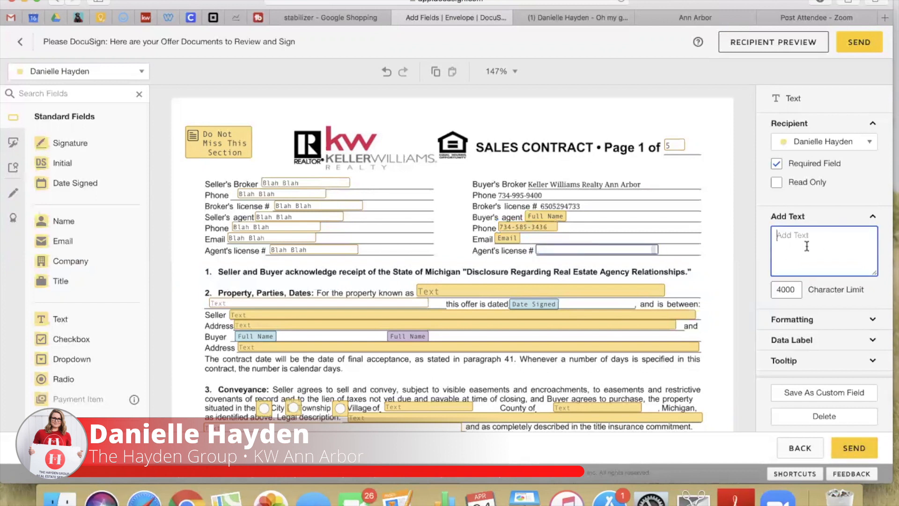
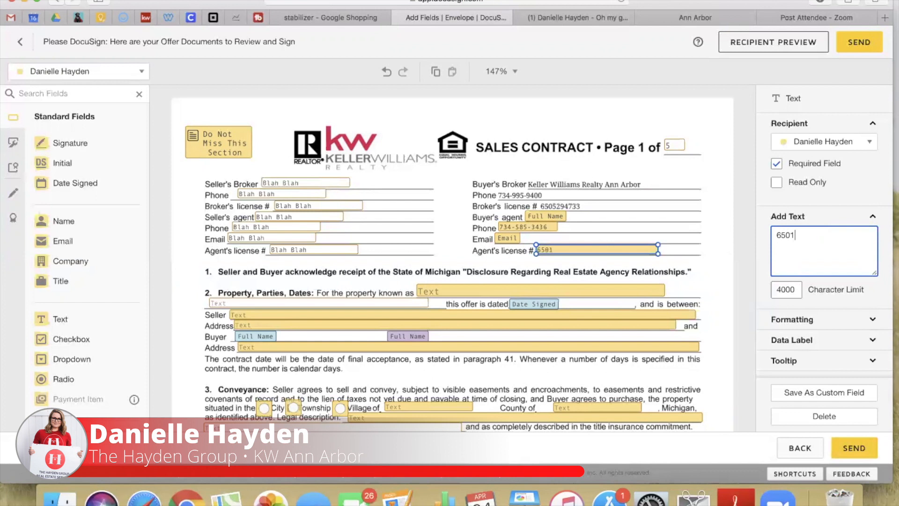
click(582, 264)
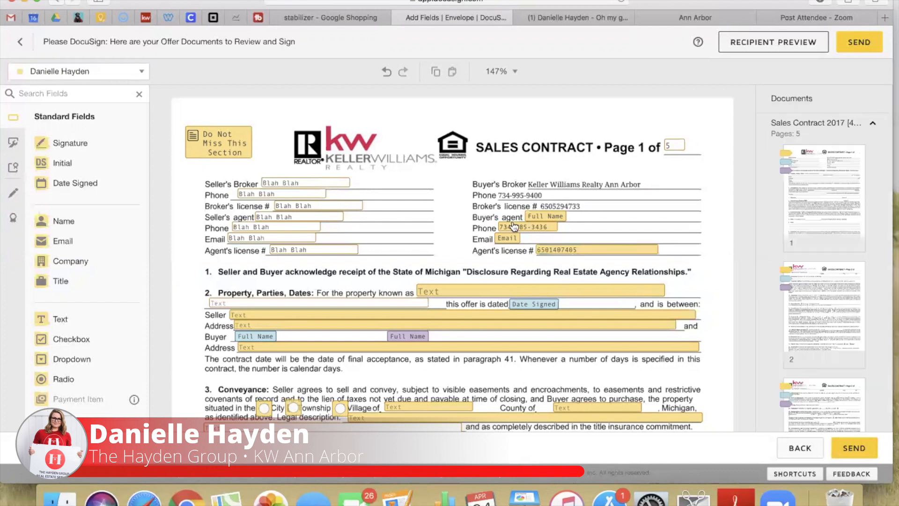
Enter the property's full street address in the property address field
scroll(588, 276, down, 3)
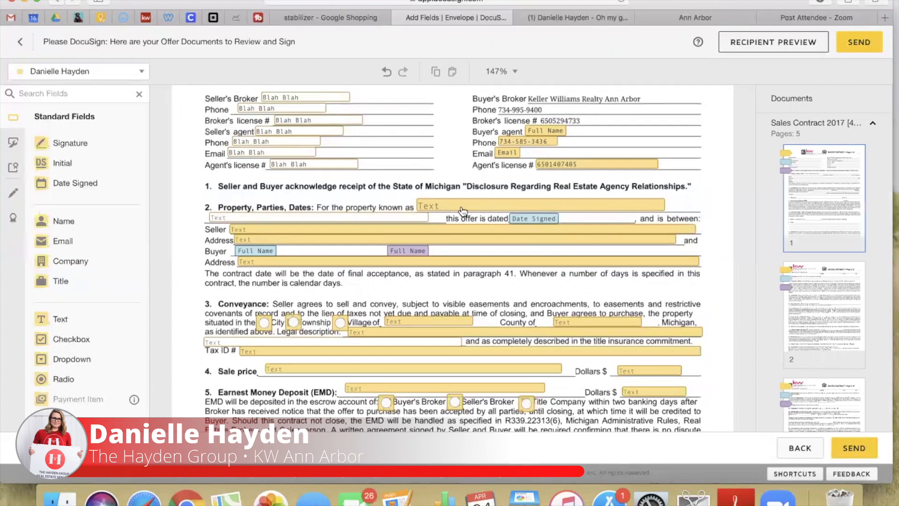
click(585, 206)
click(796, 260)
text(123 E main St)
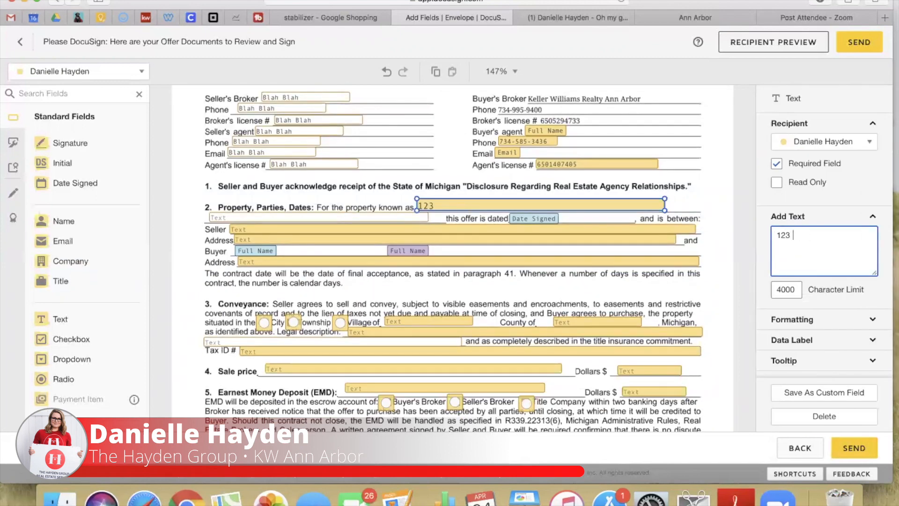
key(BackSpace)
key(BackSpace)
key(BackSpace)
key(BackSpace)
text(Main St, Manchester, MI 48158)
click(325, 217)
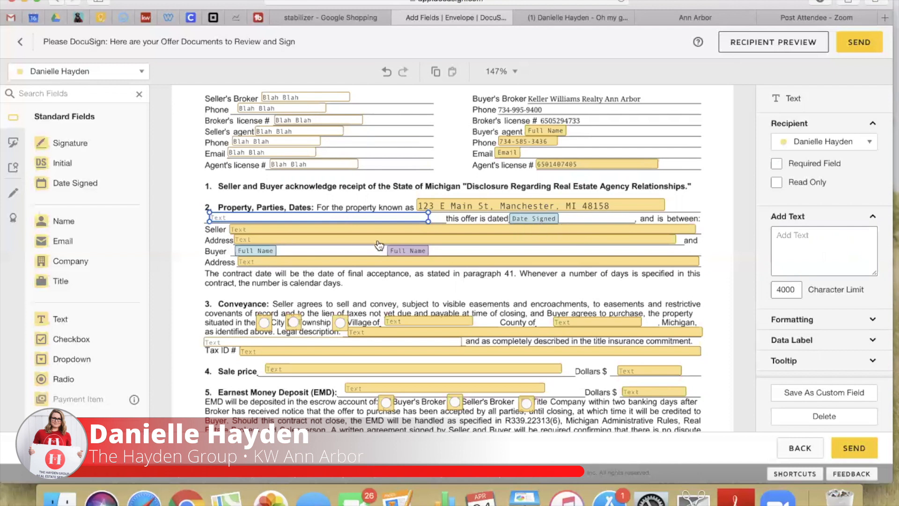
Fill in the seller's name, the seller's address and the buyer's address
click(342, 230)
click(841, 257)
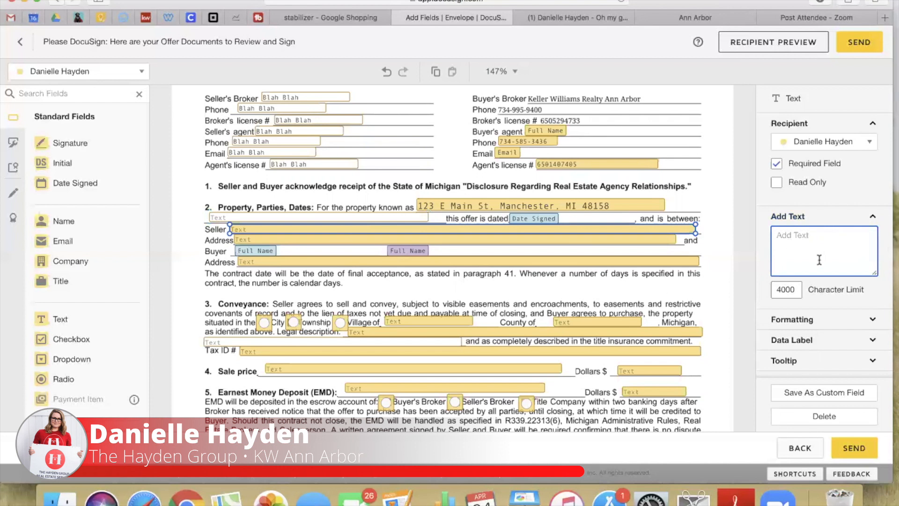
text(Joe Schmoe)
click(290, 239)
click(833, 258)
text(123 E Main St, Manchester, MI 48158)
key(Tab)
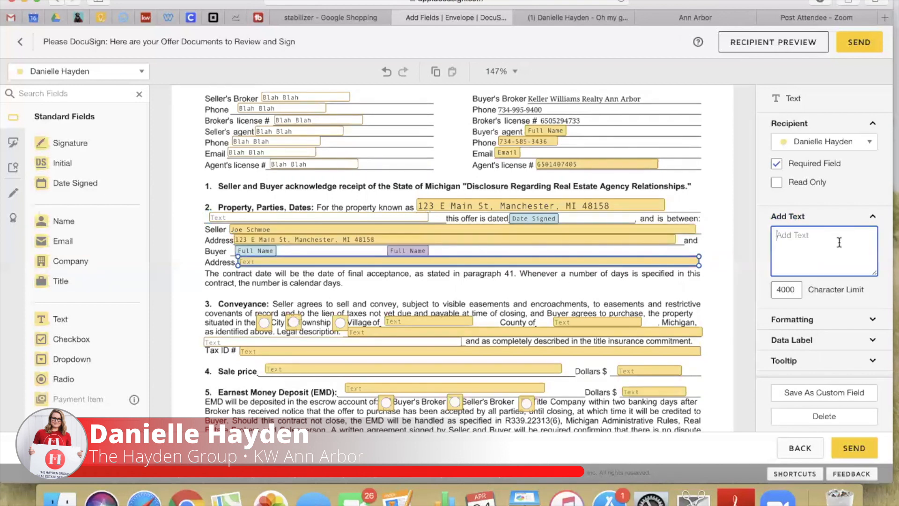
text(456 E Main St, Manchester, MI 48158)
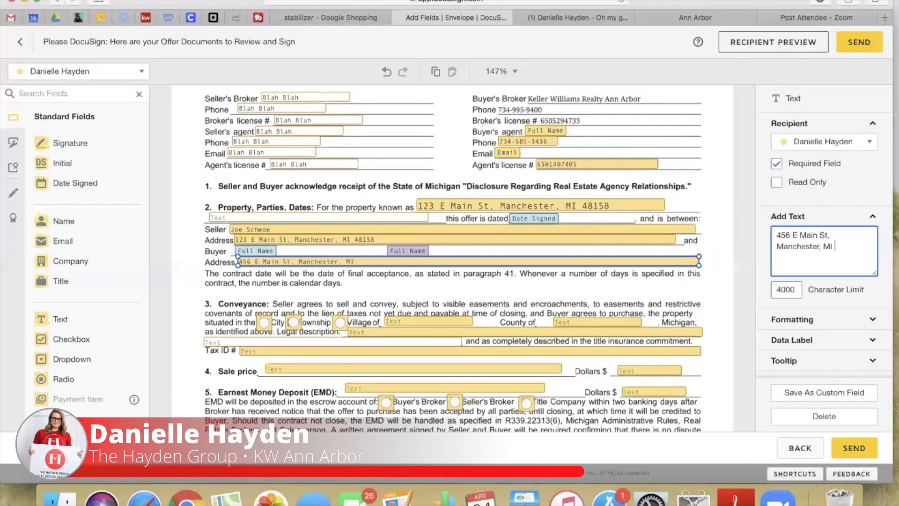
click(561, 279)
Mark the property in the village of Manchester, Washtenaw County, with placeholder legal description and Tax ID
scroll(561, 279, down, 3)
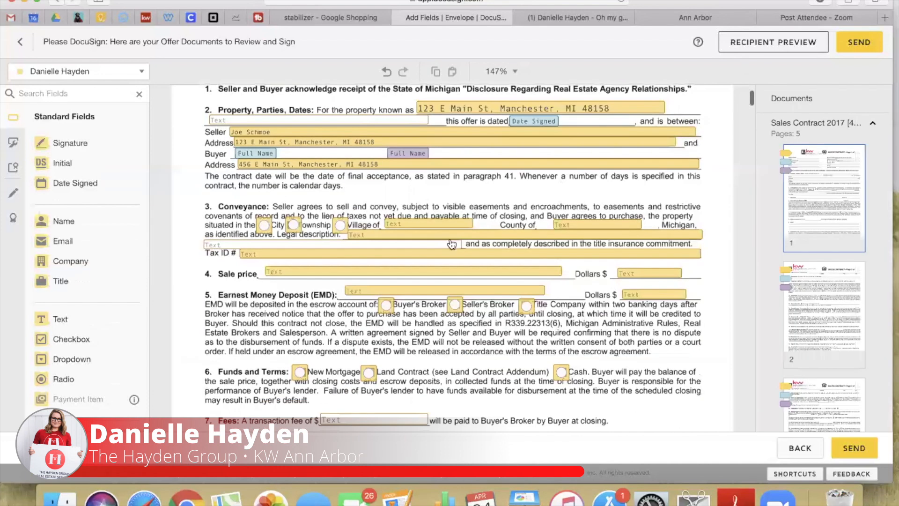
click(340, 226)
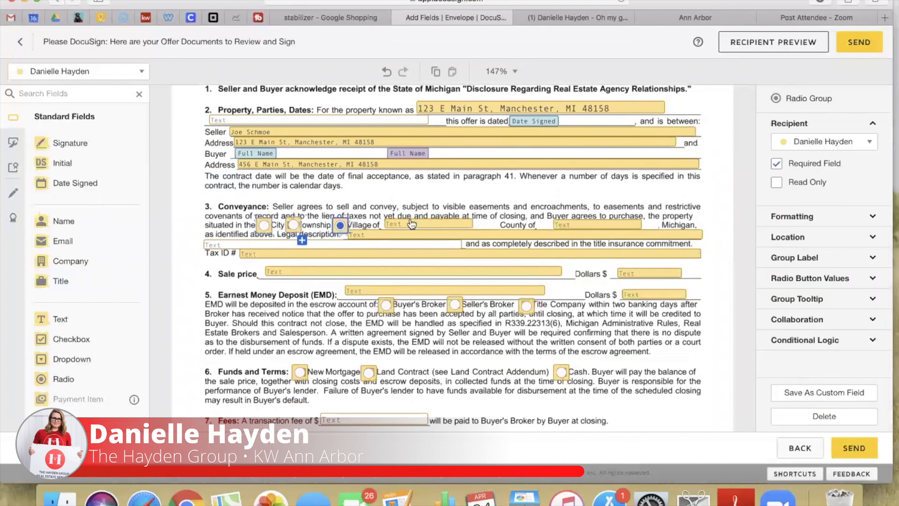
click(402, 225)
click(402, 225)
text(Manchester)
click(579, 226)
text(Washtenaw)
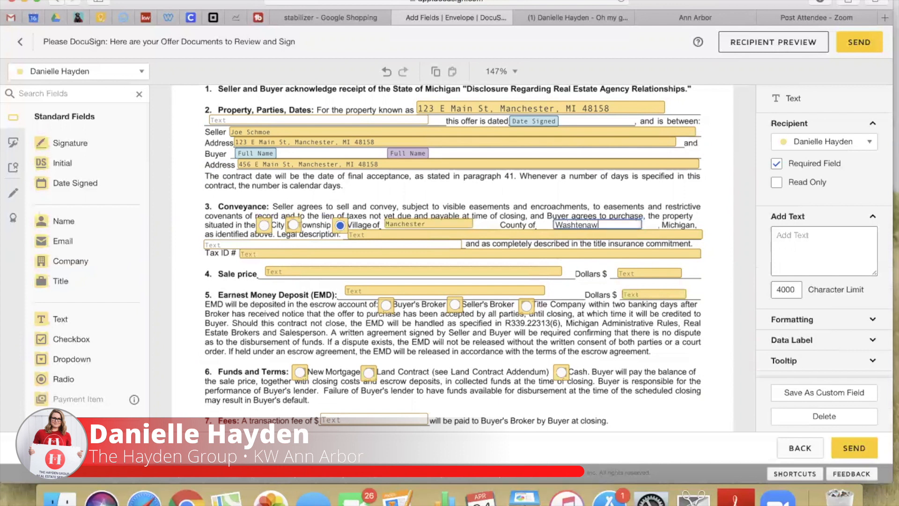
click(491, 234)
click(491, 234)
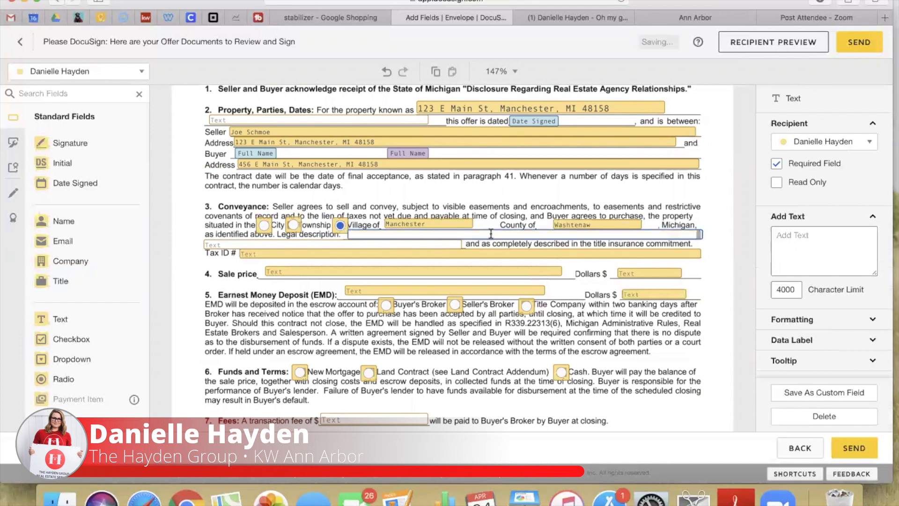
text(Blah Blah Blah Blah Blah Blah Blah Blah Blah)
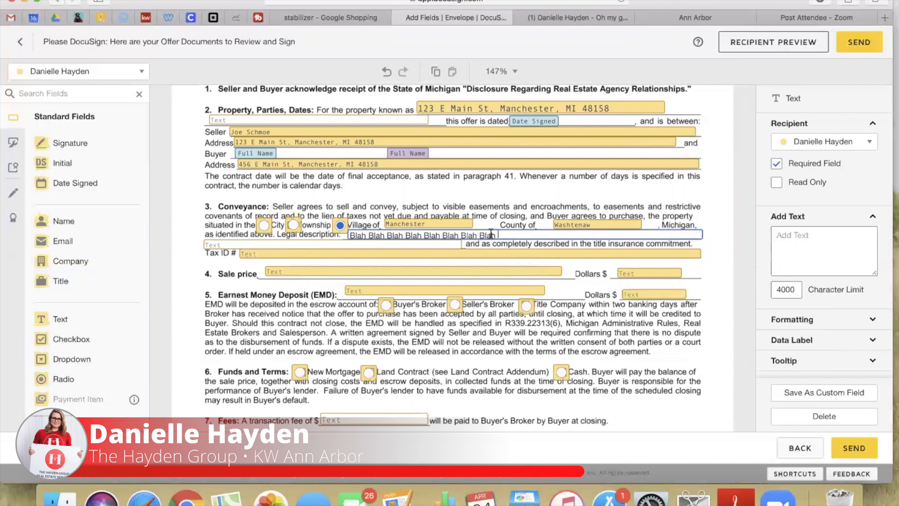
double_click(314, 255)
text(Blah Blah Blah Blah Blah Blah)
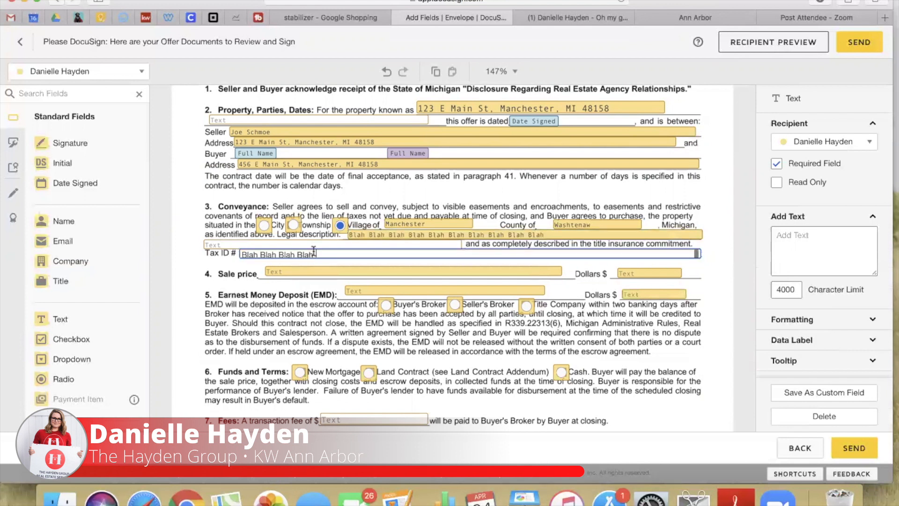
Enter sale price 200,000.00 and earnest money 2,000.00, both in words and figures
double_click(289, 275)
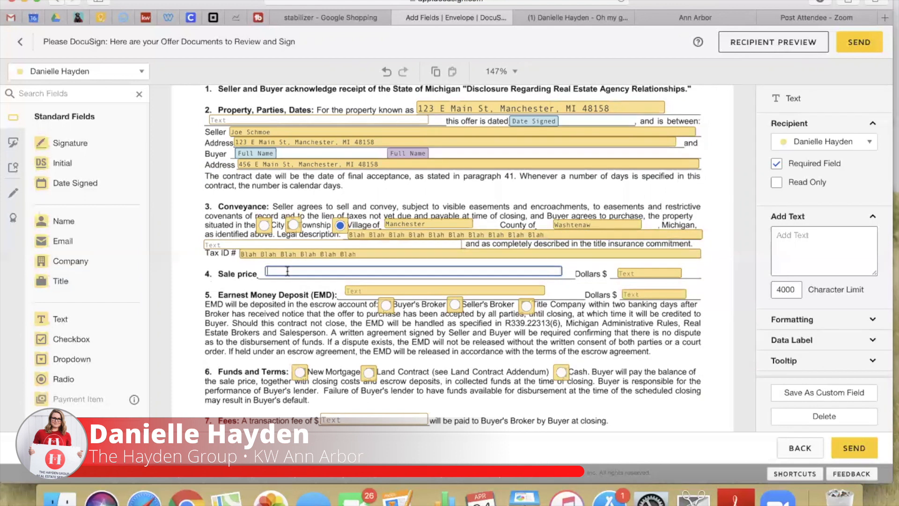
text(Two Hundred Thousand and 0/100 -------------)
double_click(649, 275)
text(200,000.00)
double_click(481, 291)
text(Two Thaousand and 0/10)
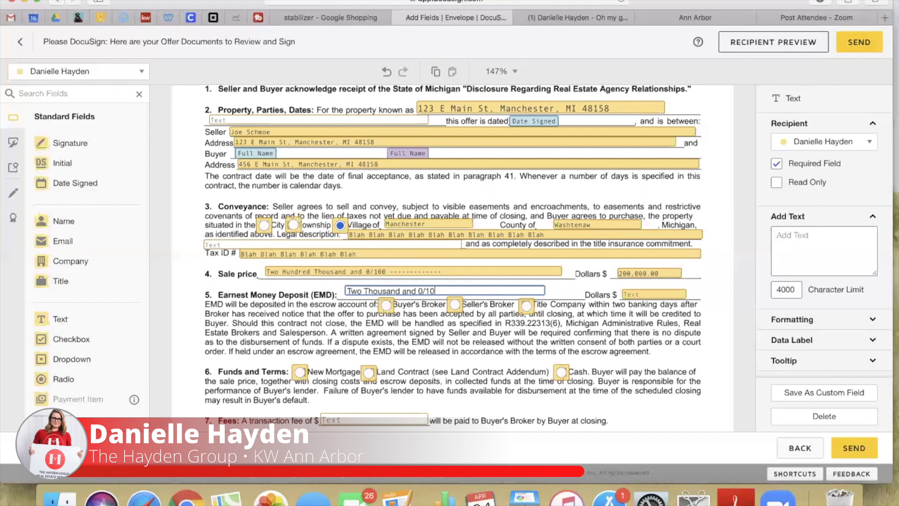
double_click(663, 296)
text(2,000.00)
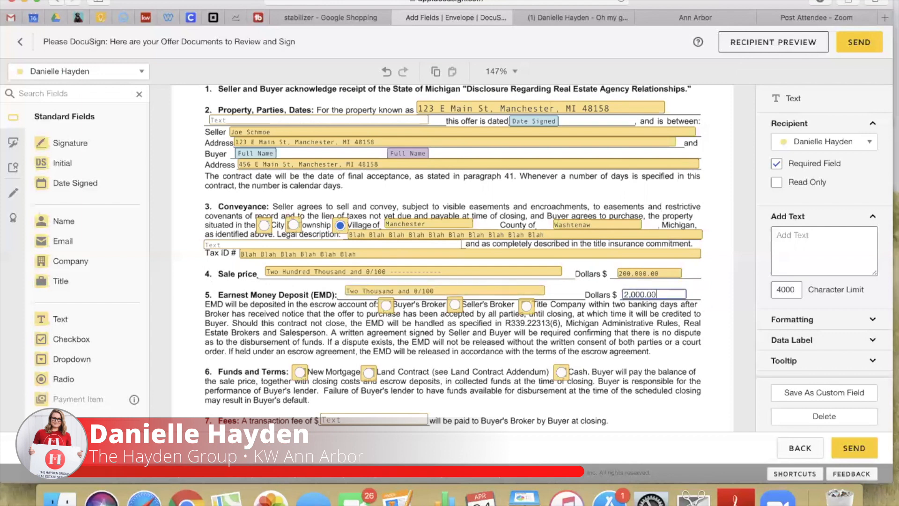
click(322, 309)
Have the Buyer's Broker hold the deposit, choose New Mortgage financing, and set a $200 fee
click(384, 306)
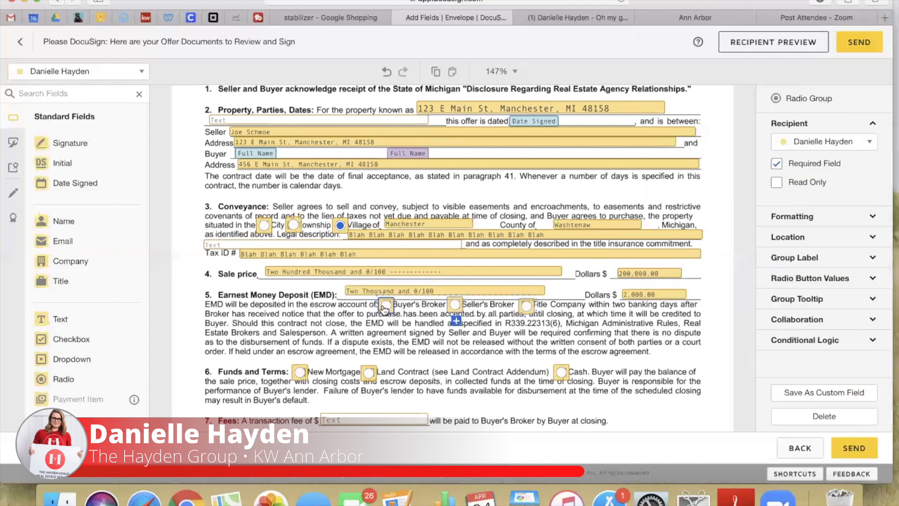
click(300, 372)
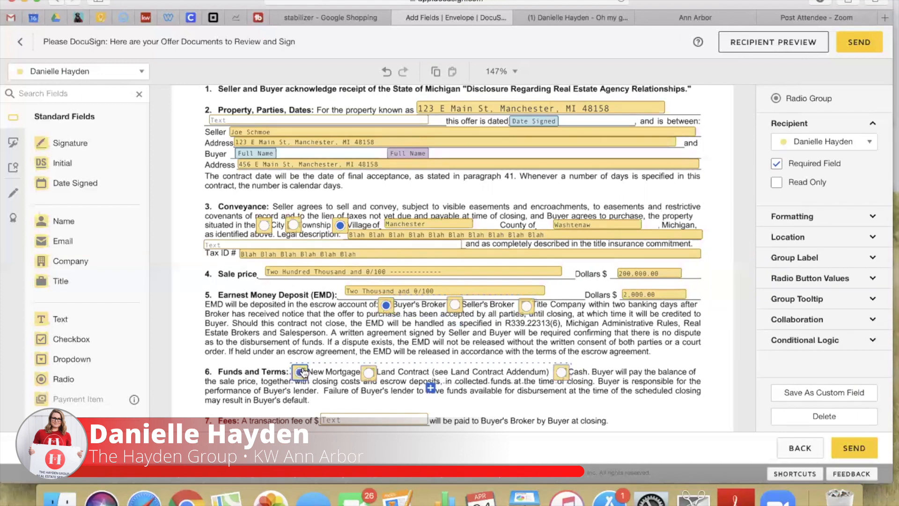
scroll(350, 395, down, 1)
scroll(349, 390, down, 5)
click(341, 299)
text(200)
Add the expiration clause note under Other and 'washer and dryer' under Inclusions
click(302, 337)
scroll(299, 323, down, 7)
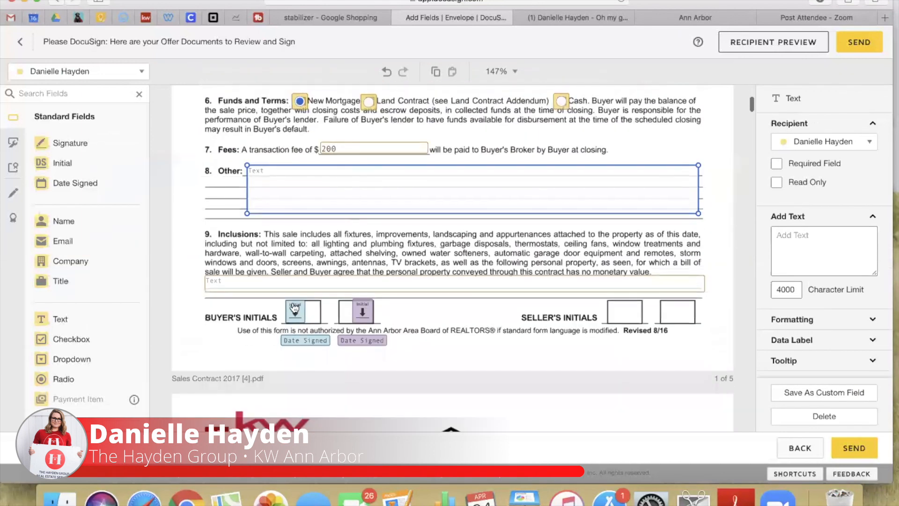
click(286, 175)
text(expiration clause...)
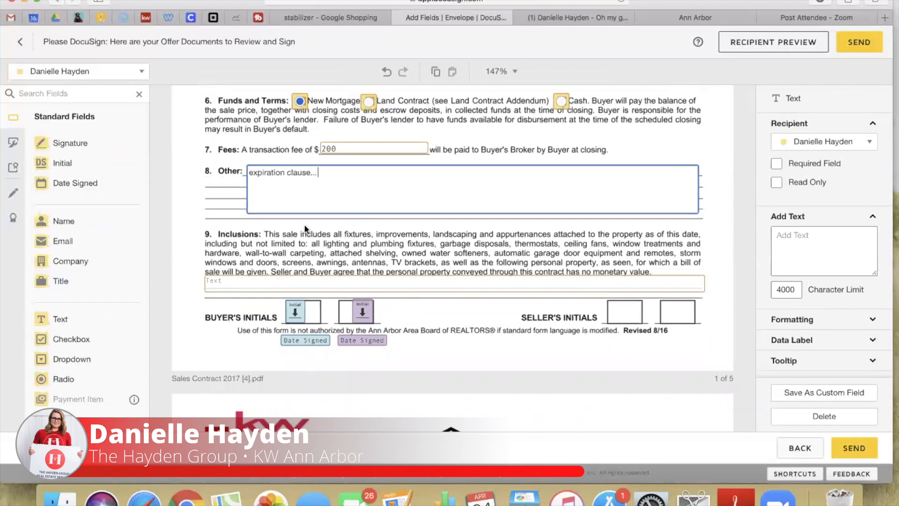
click(305, 224)
scroll(304, 224, down, 3)
double_click(304, 224)
text(washer and dryer)
click(412, 257)
scroll(412, 257, down, 12)
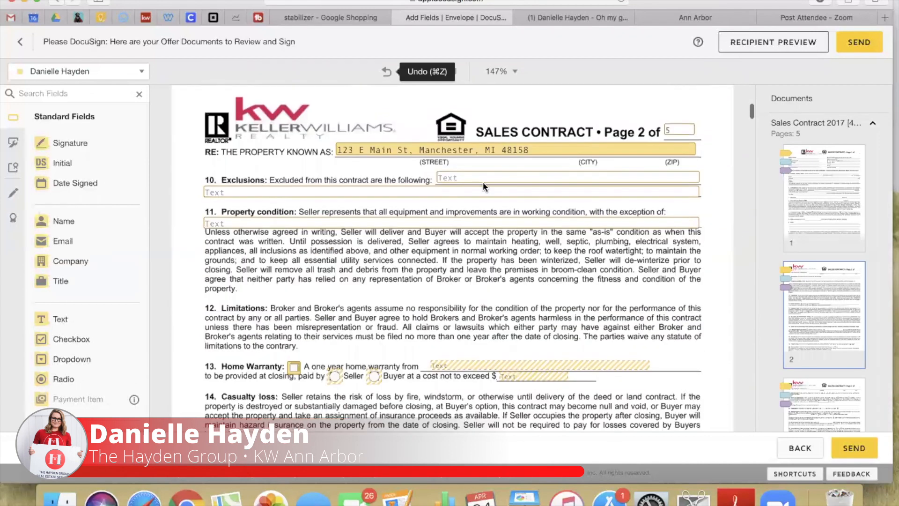
Leave Exclusions blank and tick Home Warranty with provider America's Preferred Home Warranty
double_click(450, 179)
click(332, 258)
scroll(467, 263, down, 1)
scroll(465, 260, down, 3)
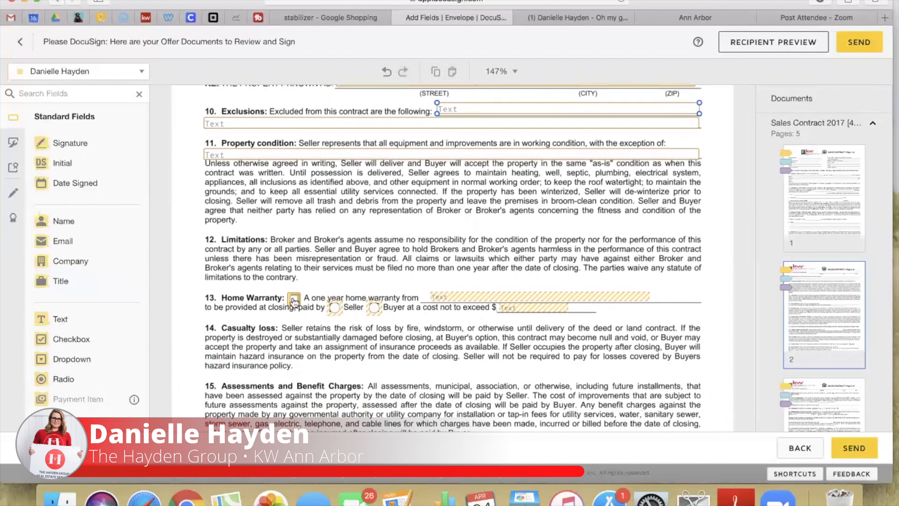
click(294, 300)
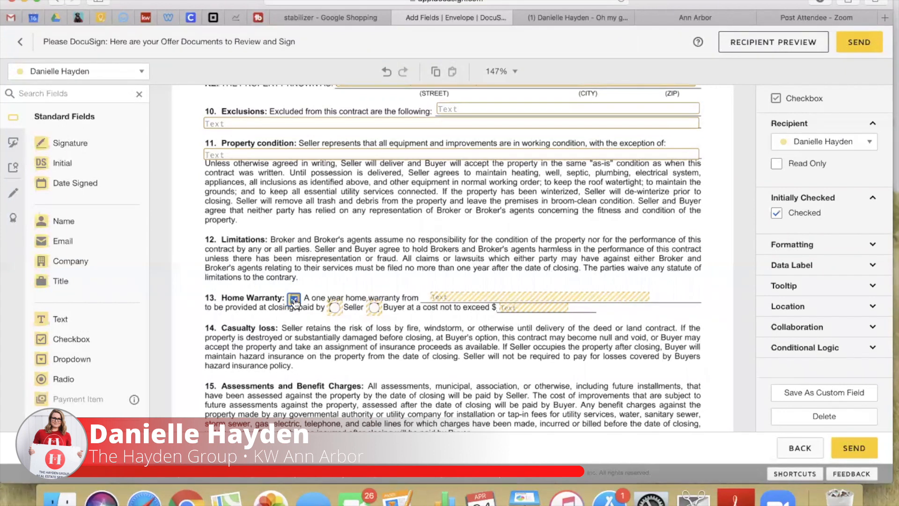
scroll(417, 254, down, 3)
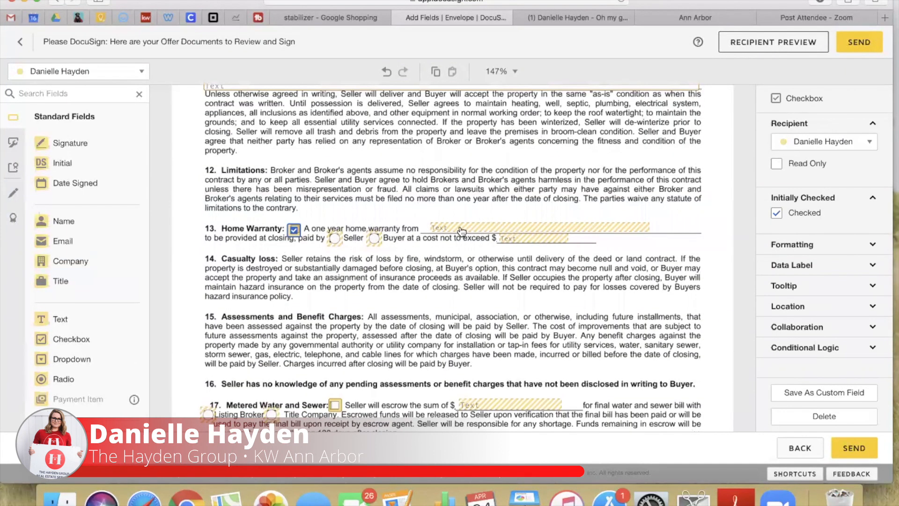
click(461, 231)
text(America)
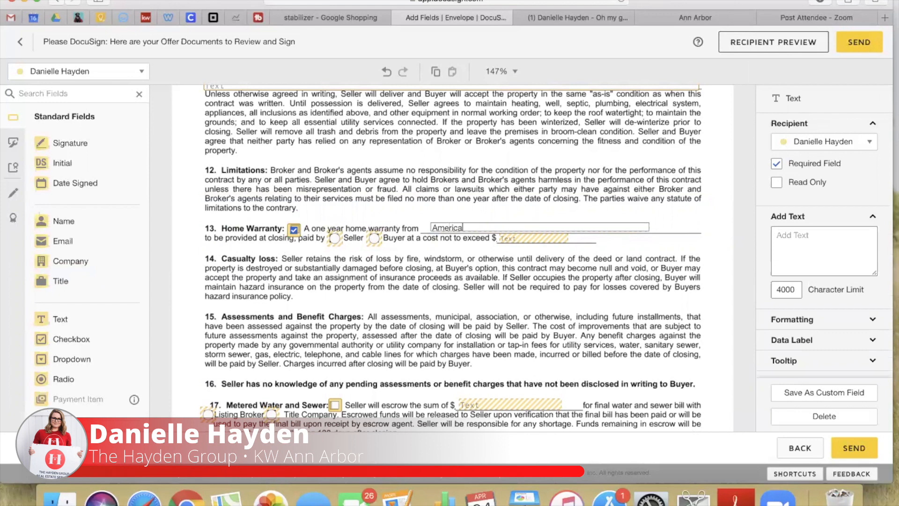
text('s referred Home Warranty)
click(471, 227)
text(P)
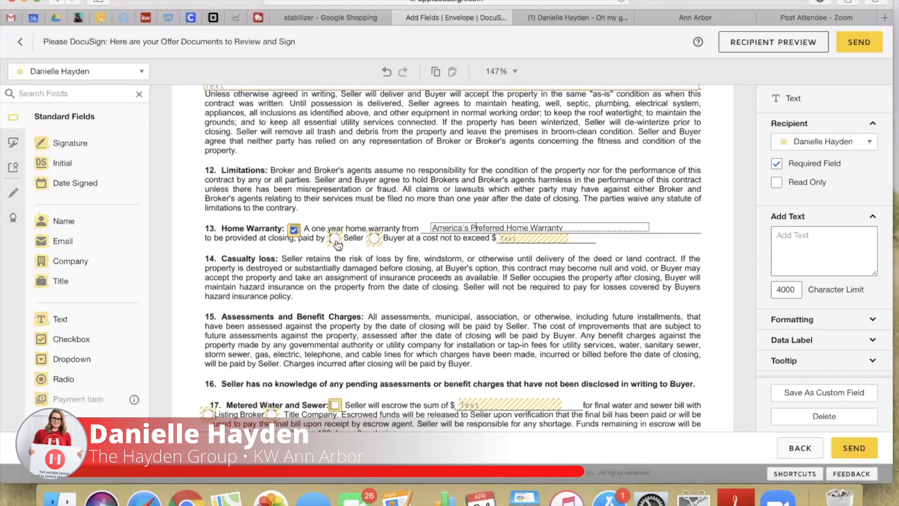
Make the Seller pay for the home warranty, up to $685
click(336, 240)
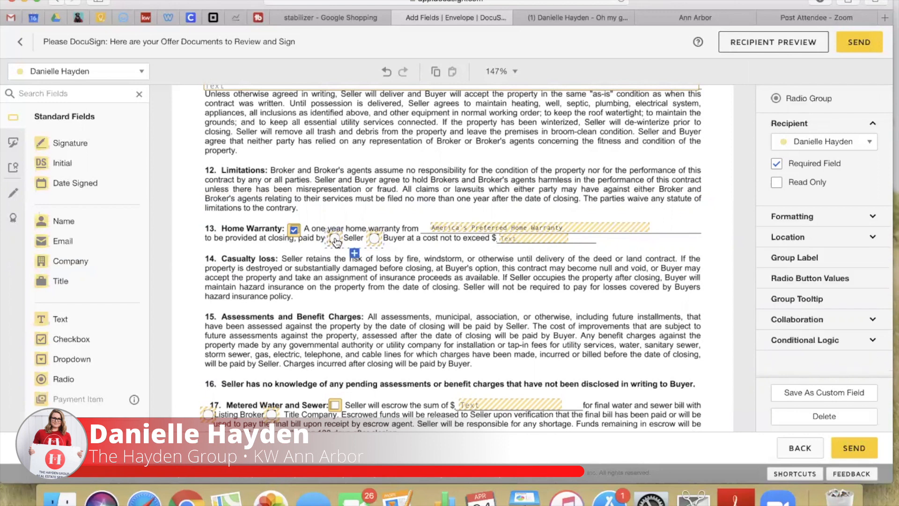
click(511, 241)
click(512, 242)
text(685)
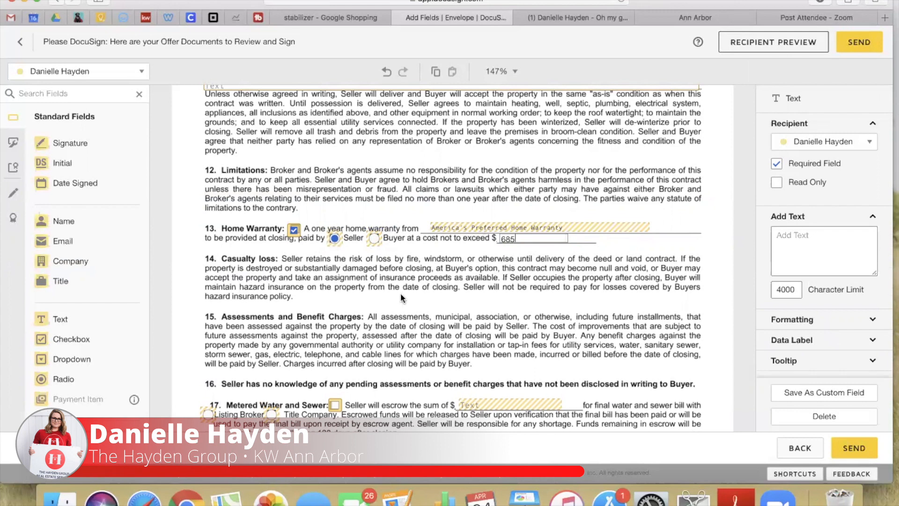
click(401, 291)
Tick the water and sewer escrow item with an amount of 300.00
scroll(401, 291, down, 3)
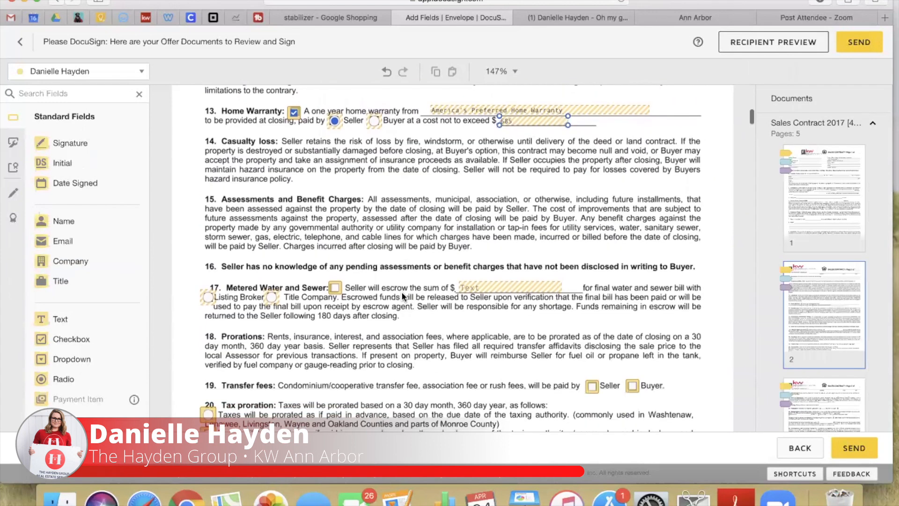
click(335, 281)
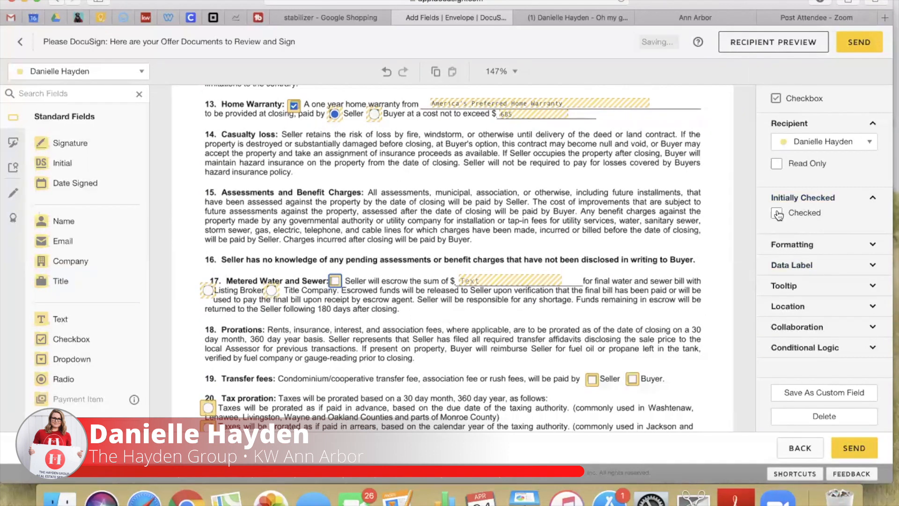
click(472, 282)
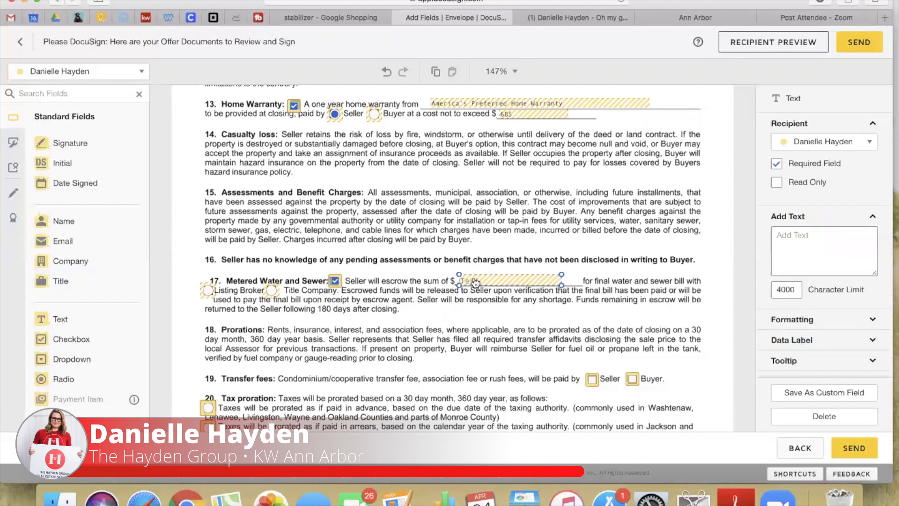
click(810, 255)
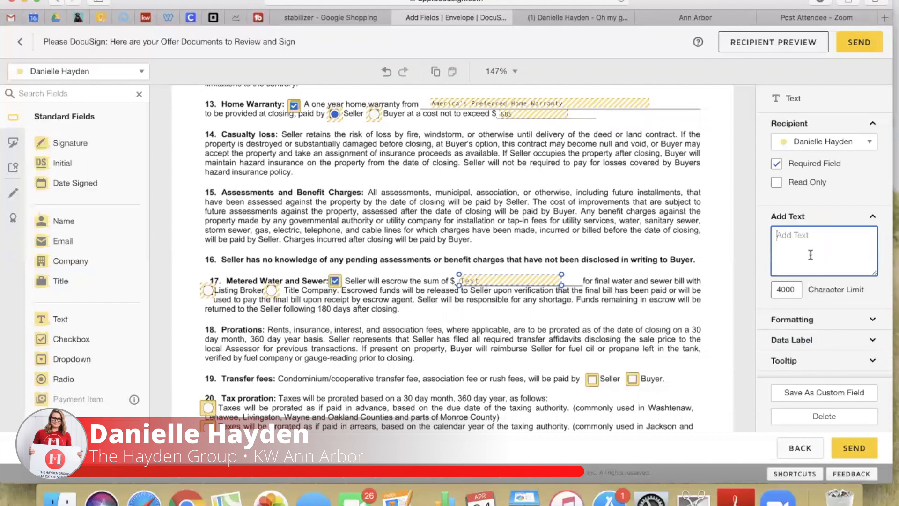
text(300.00)
click(670, 286)
Choose tax proration as if taxes are paid in advance
scroll(465, 189, down, 3)
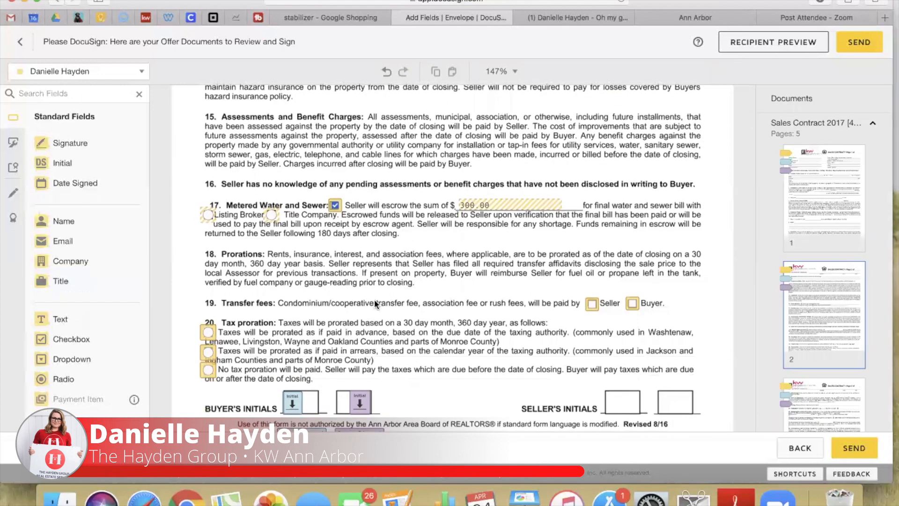
scroll(375, 299, down, 2)
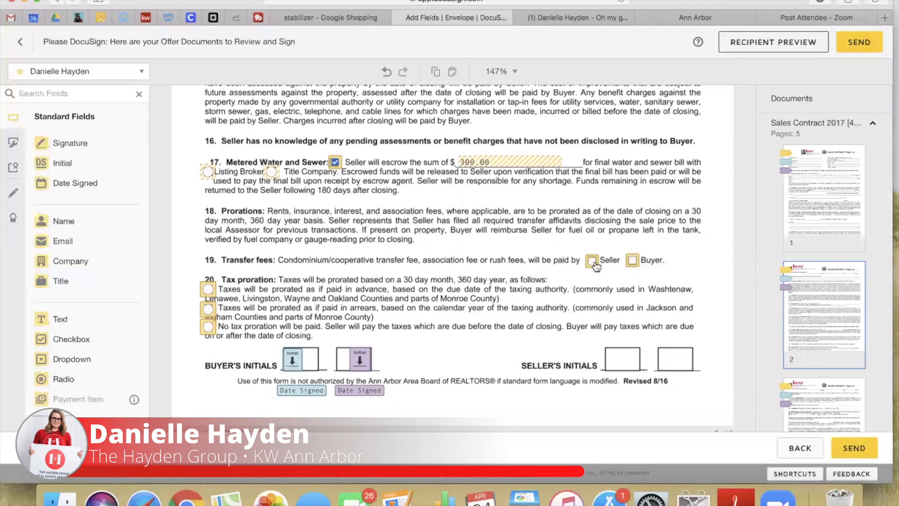
click(208, 290)
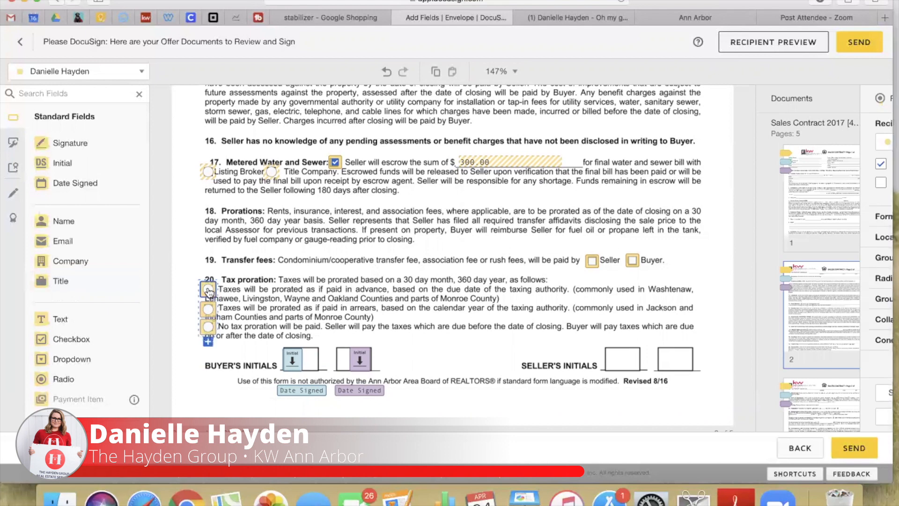
click(341, 281)
scroll(341, 282, down, 4)
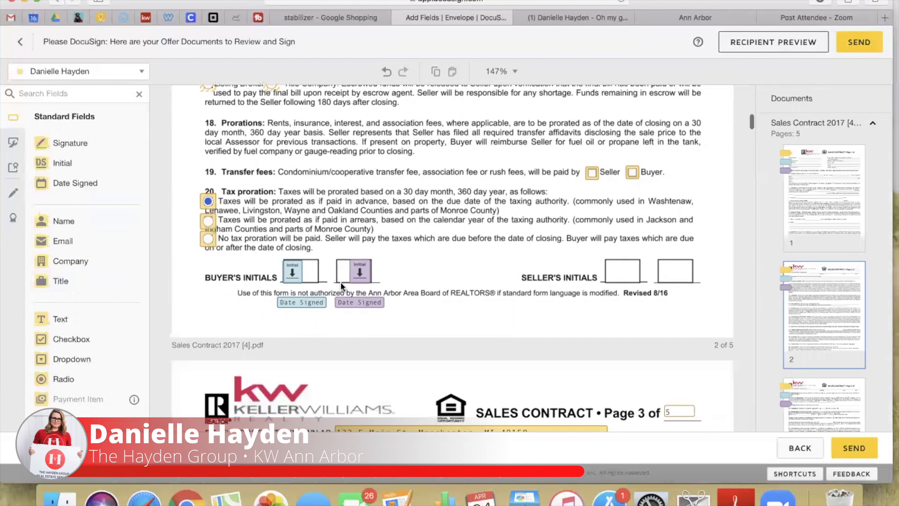
scroll(340, 282, down, 10)
Choose Warranty Deed conveyance and set the closing date to June 1, 2020
scroll(580, 175, down, 3)
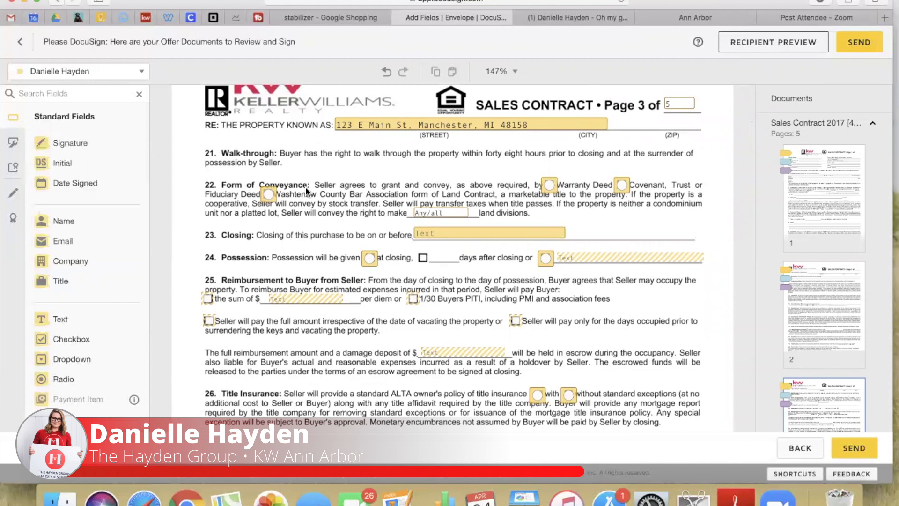
click(549, 186)
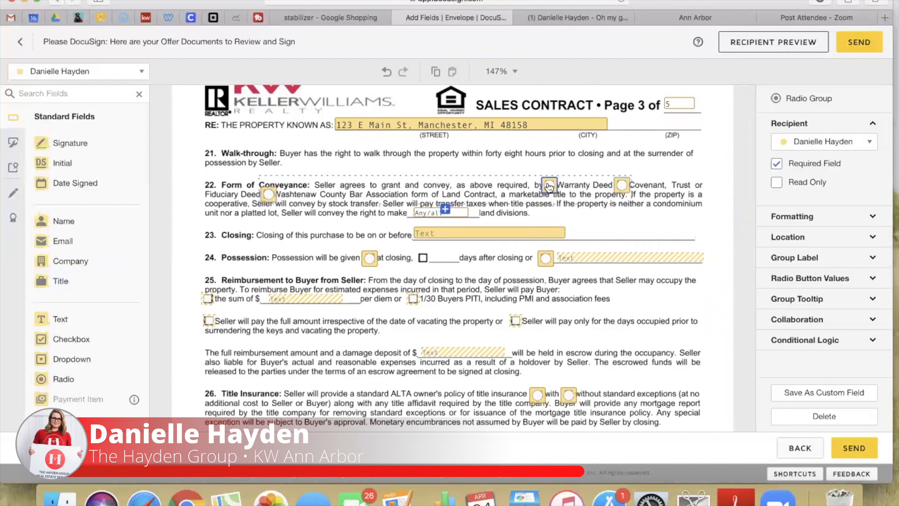
click(579, 206)
click(550, 186)
click(360, 240)
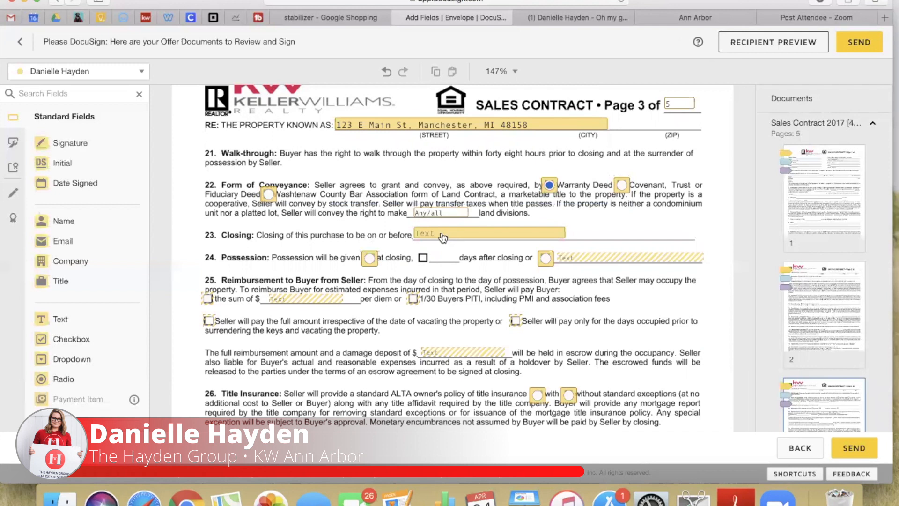
click(443, 236)
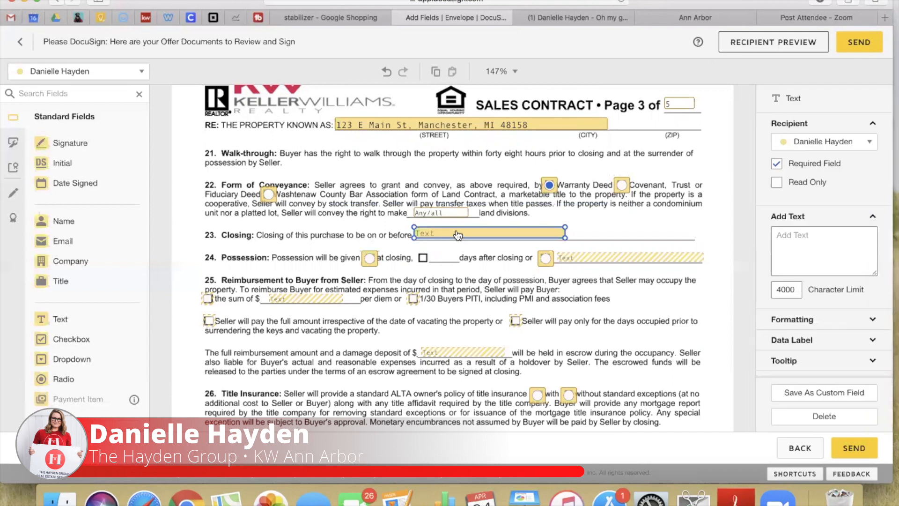
double_click(457, 233)
text(June 1, 2020)
click(451, 268)
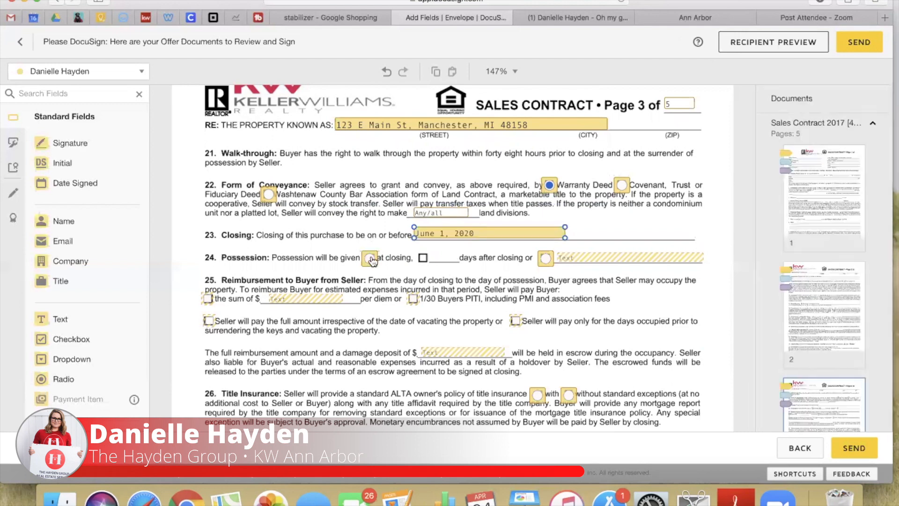
Make the date-based possession option the default selection
click(545, 258)
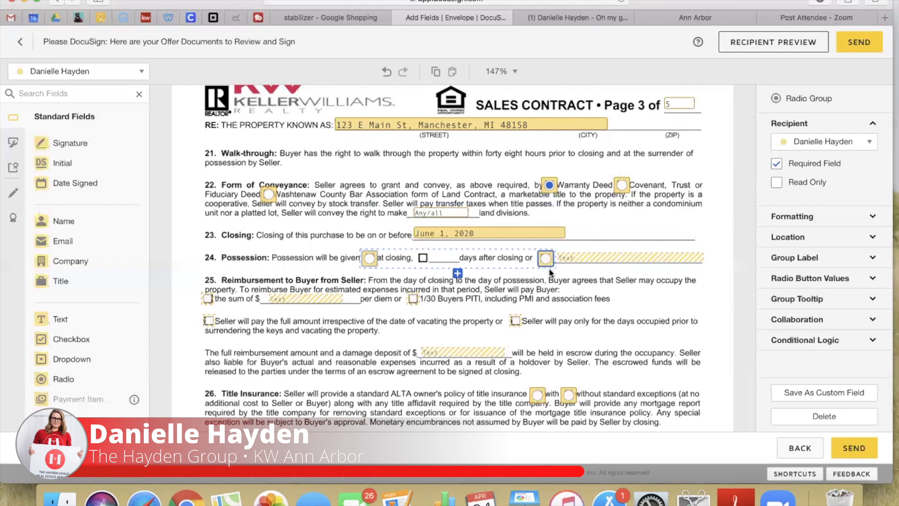
click(545, 259)
click(546, 259)
click(546, 258)
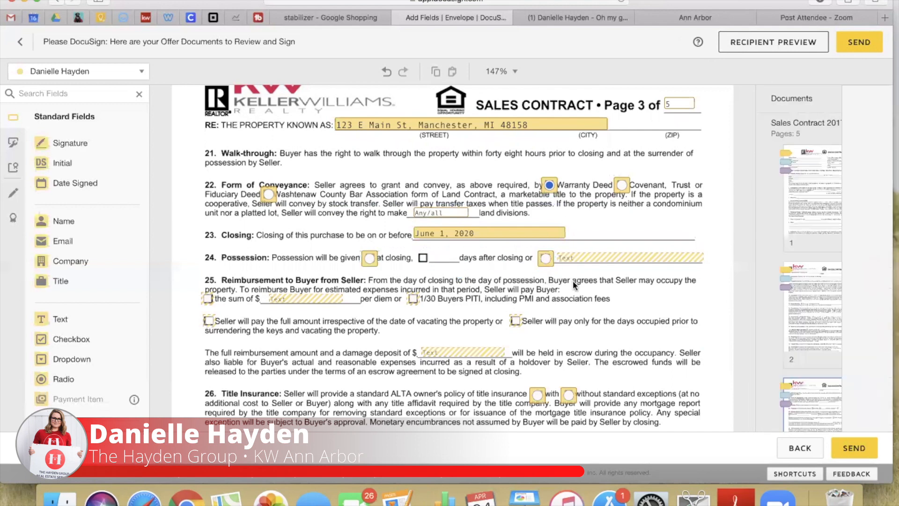
click(546, 262)
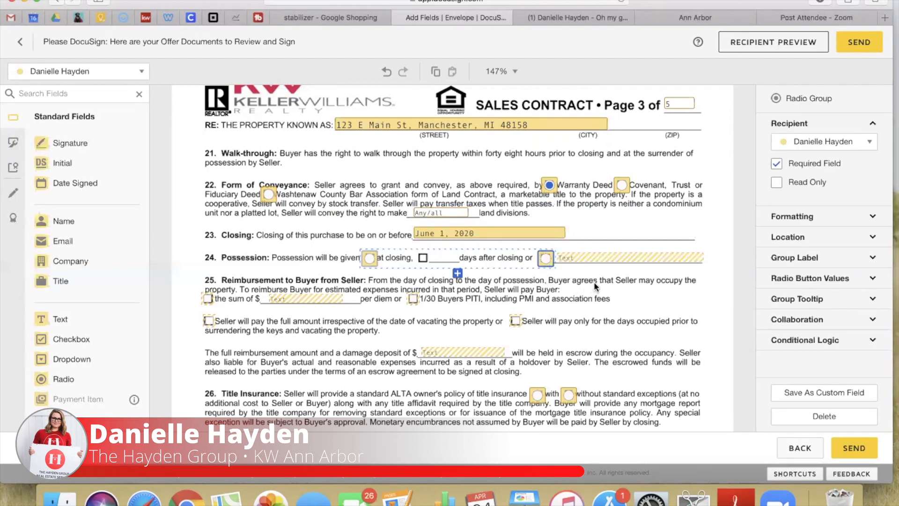
click(796, 278)
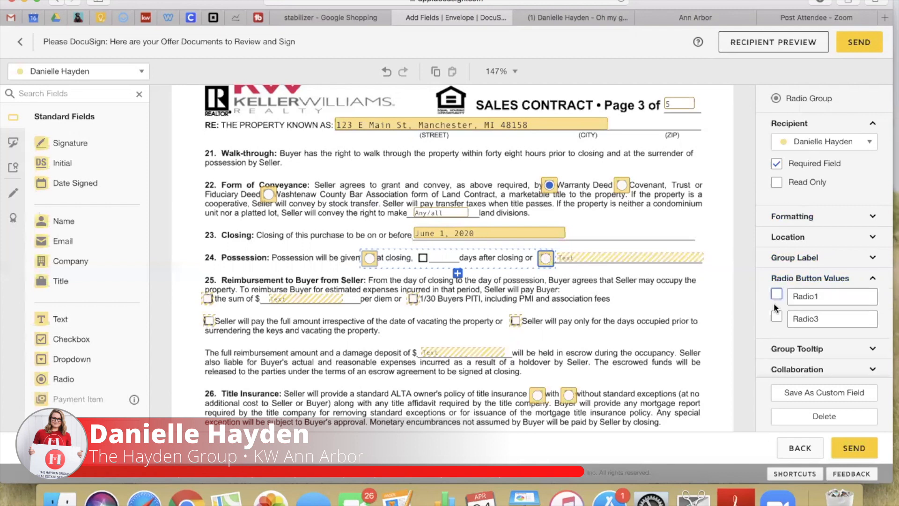
click(777, 318)
click(577, 266)
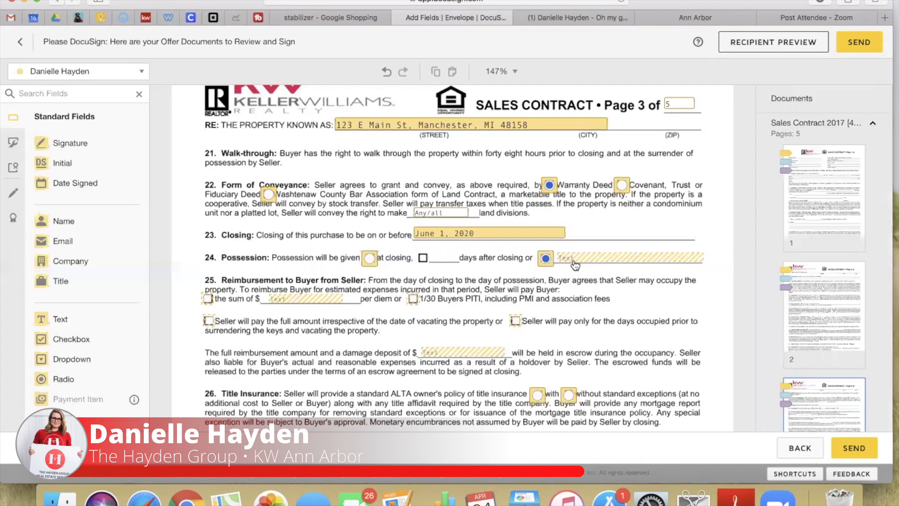
Set possession to June 14, 2020 and pre-check the 1/30 Buyers PITI reimbursement
click(575, 263)
click(806, 245)
text(June 14, 2020)
click(672, 306)
click(414, 300)
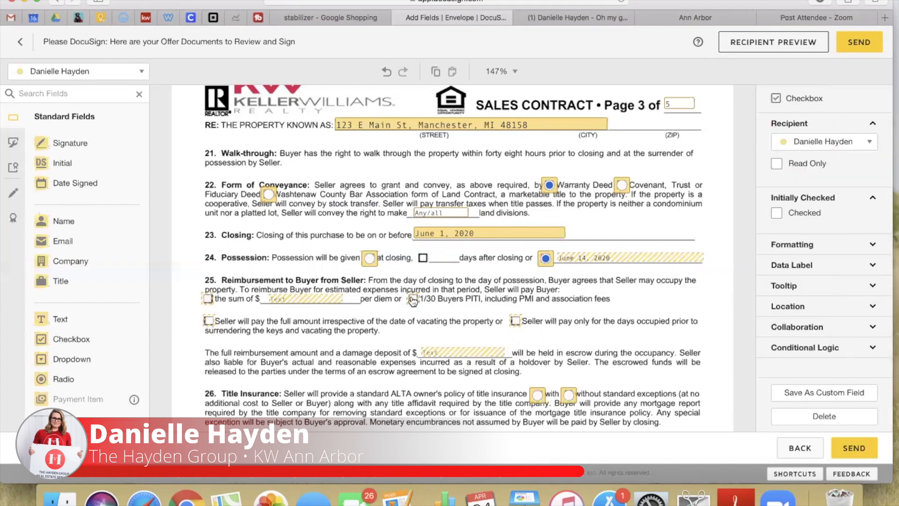
click(784, 214)
Pre-check full-amount reimbursement, set a 1000.00 damage deposit, and choose title insurance without exceptions
scroll(496, 299, down, 3)
click(515, 238)
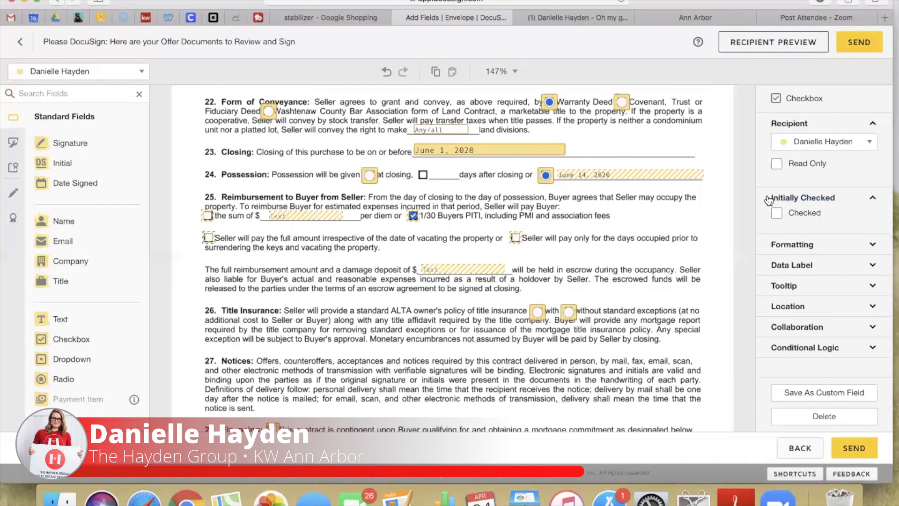
click(777, 213)
scroll(457, 349, down, 1)
scroll(458, 349, down, 1)
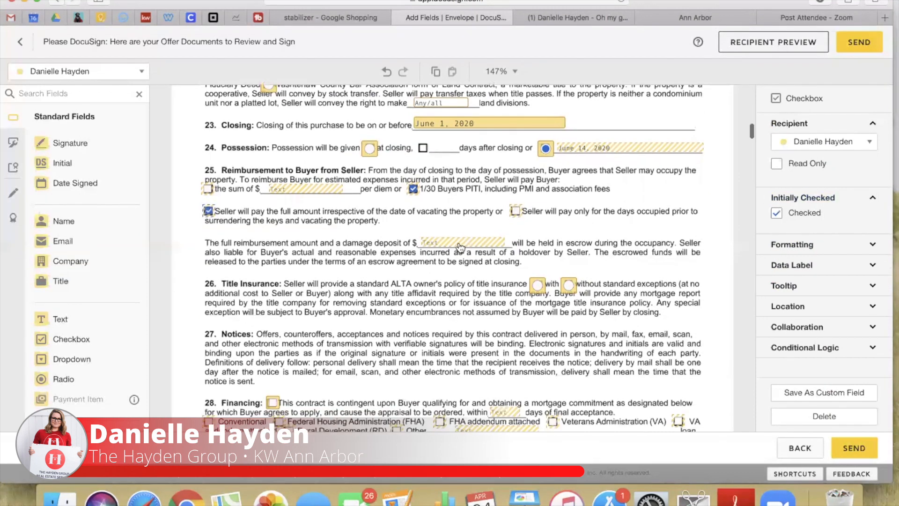
click(464, 243)
click(810, 241)
text(1000.00)
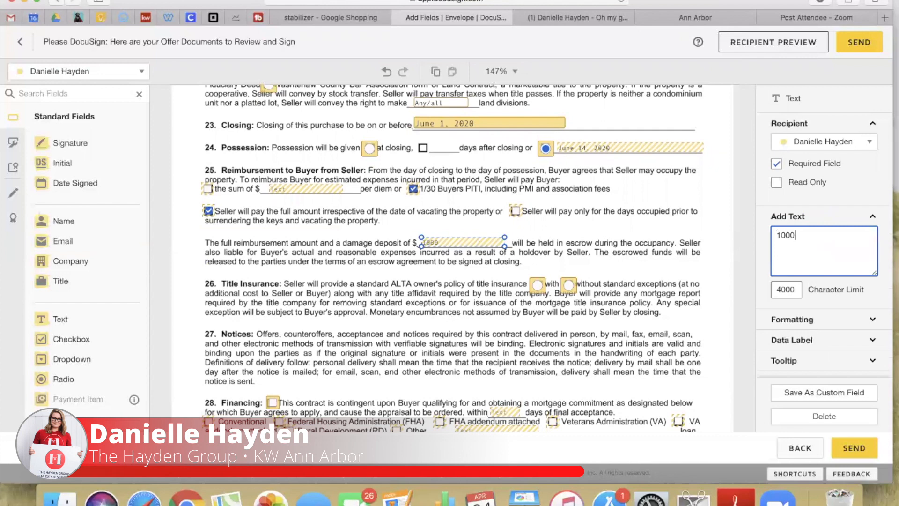
click(663, 270)
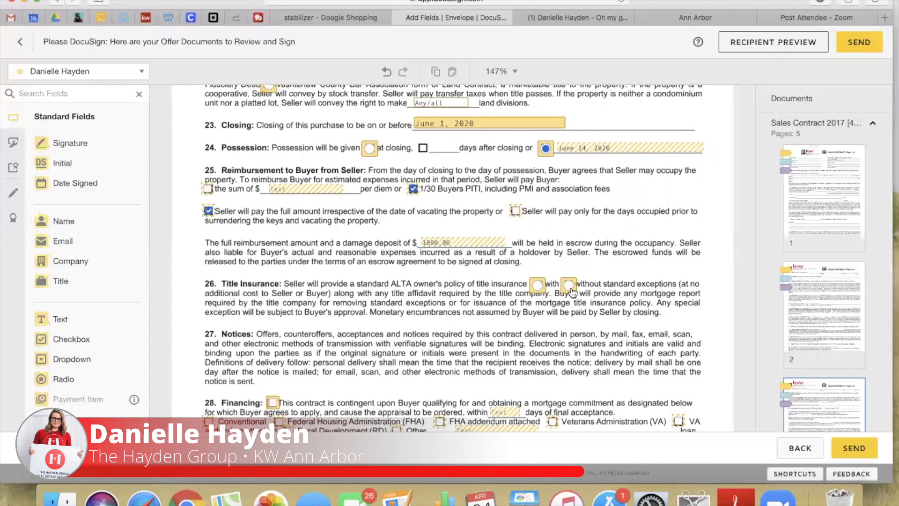
click(568, 285)
Check FHA financing with the FHA addendum attached at 95% of the sale price
scroll(494, 336, down, 5)
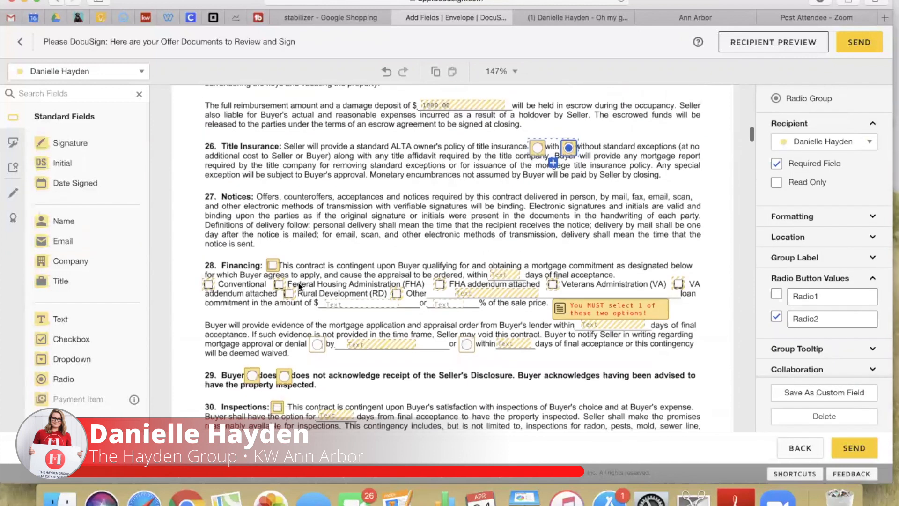
click(273, 266)
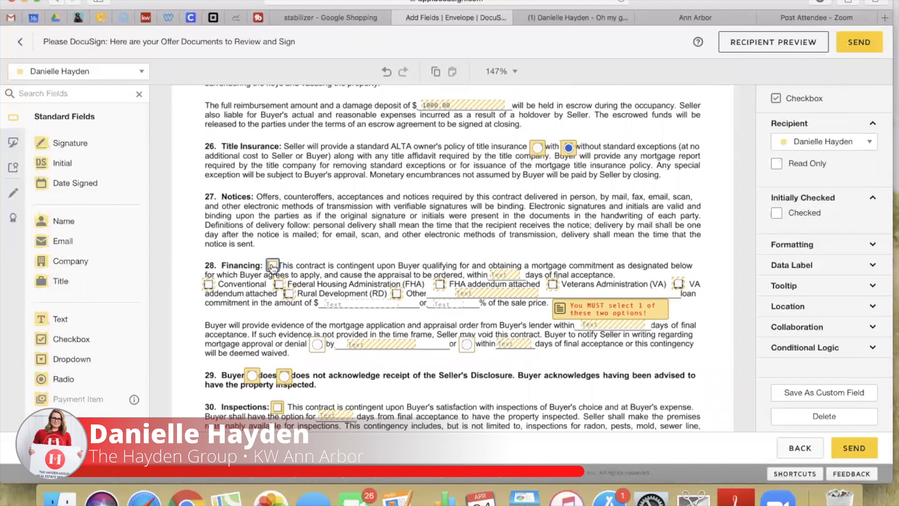
click(278, 285)
click(777, 213)
click(440, 284)
click(435, 303)
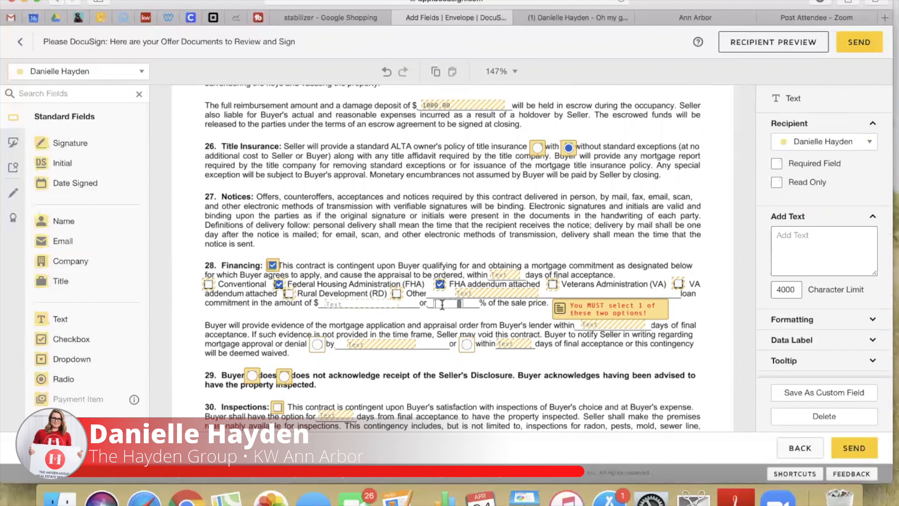
text(95)
click(436, 317)
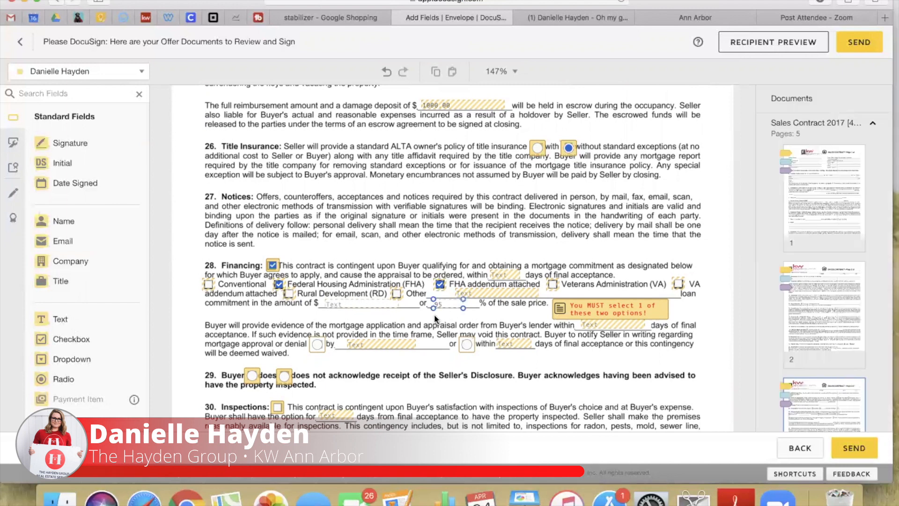
Enter '5 bus' in the lender evidence days field
scroll(563, 304, down, 3)
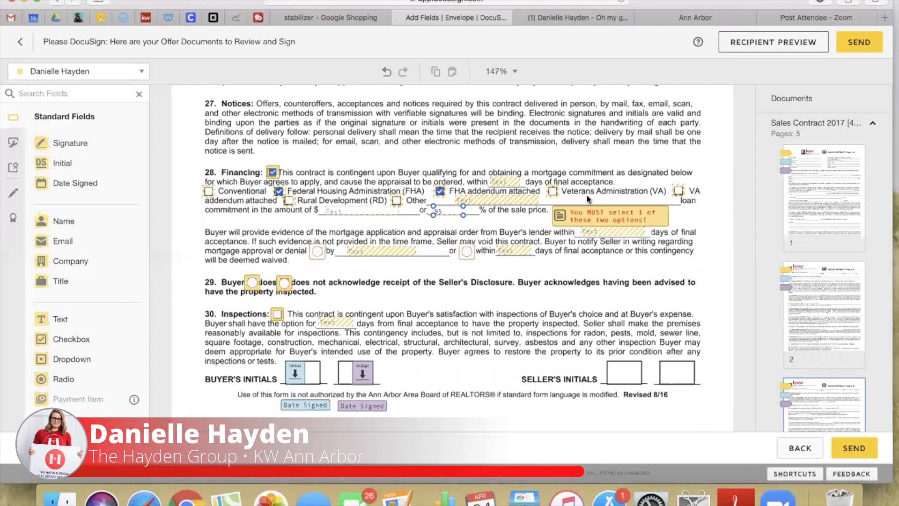
click(618, 232)
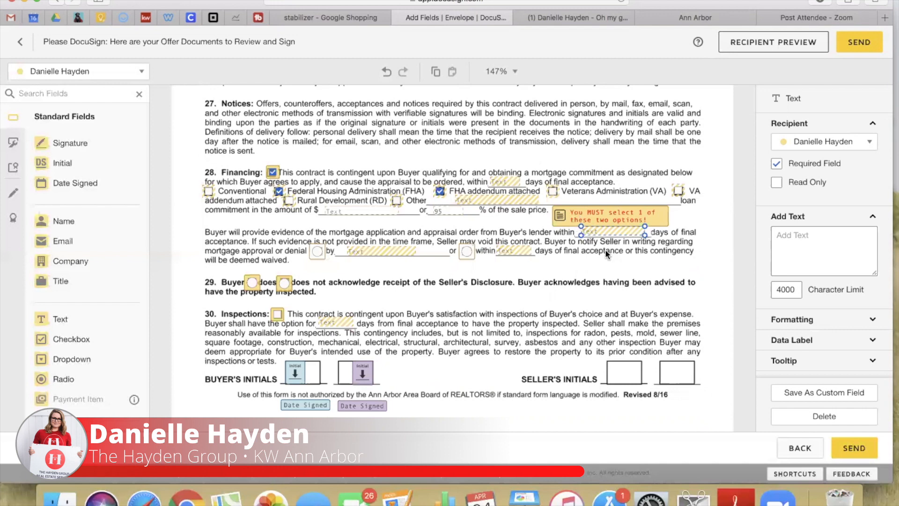
click(502, 185)
click(634, 259)
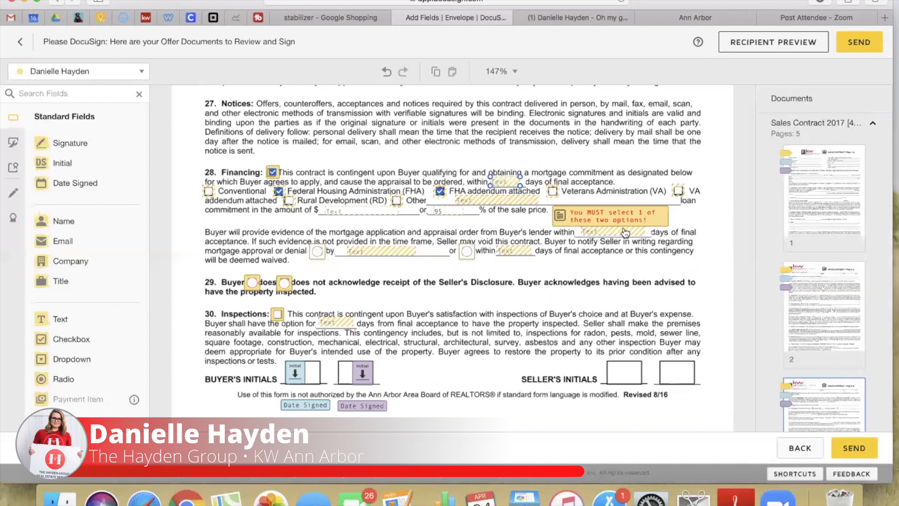
click(616, 236)
click(796, 247)
text(5 bus)
click(490, 254)
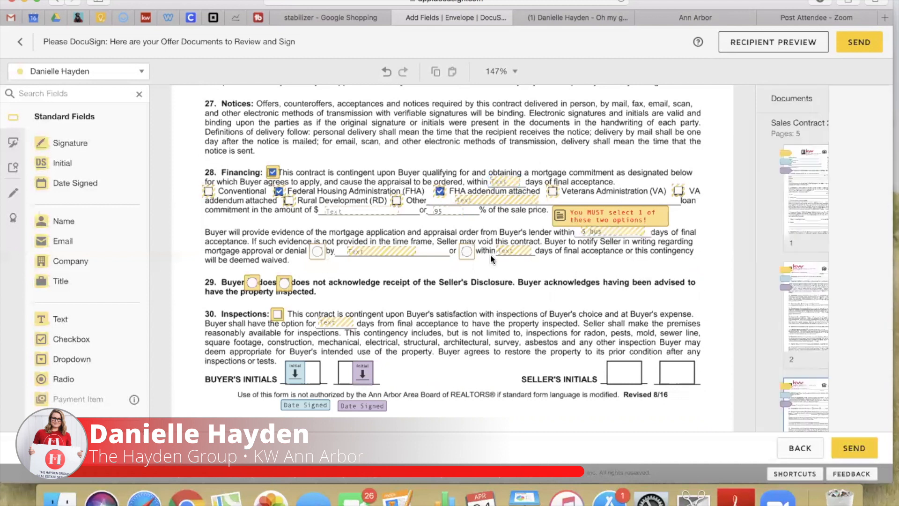
Require approval or denial by May 27, 2020 and mark that the Buyer acknowledges the disclosure
click(317, 253)
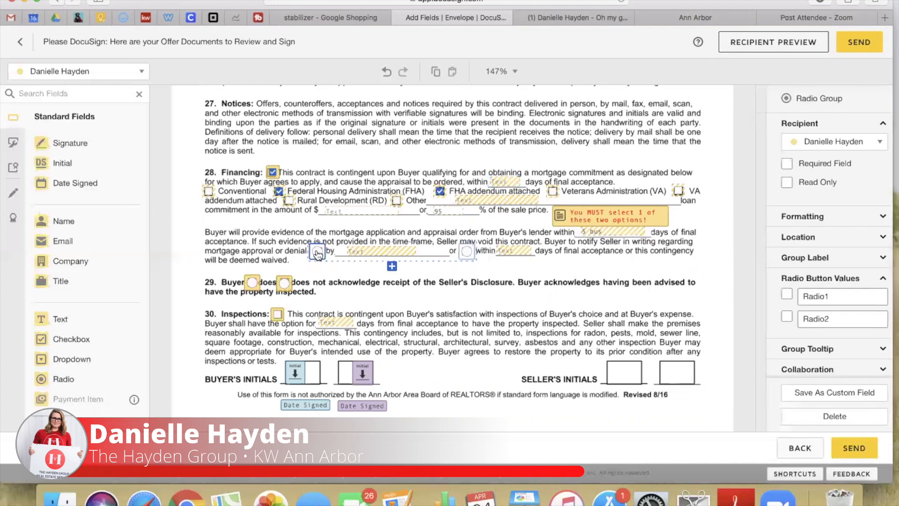
click(366, 259)
double_click(366, 258)
text(May)
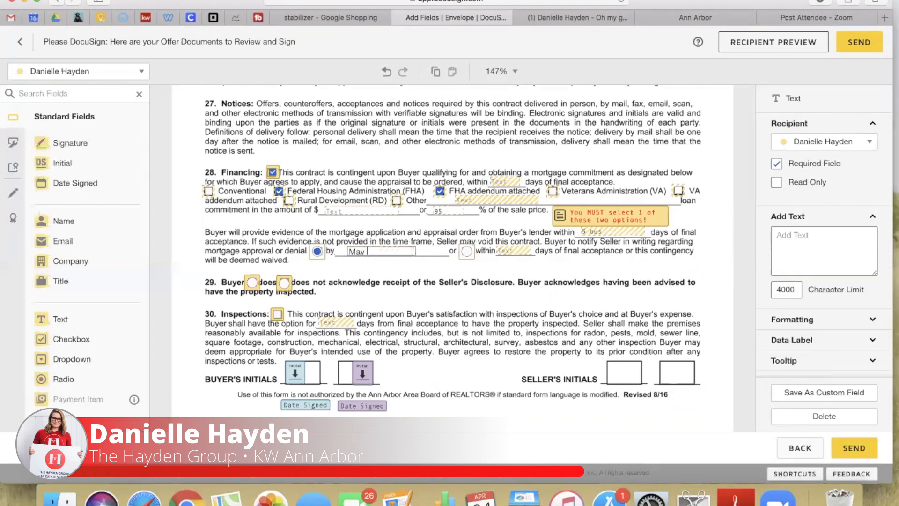
text( 27, 2020)
click(397, 280)
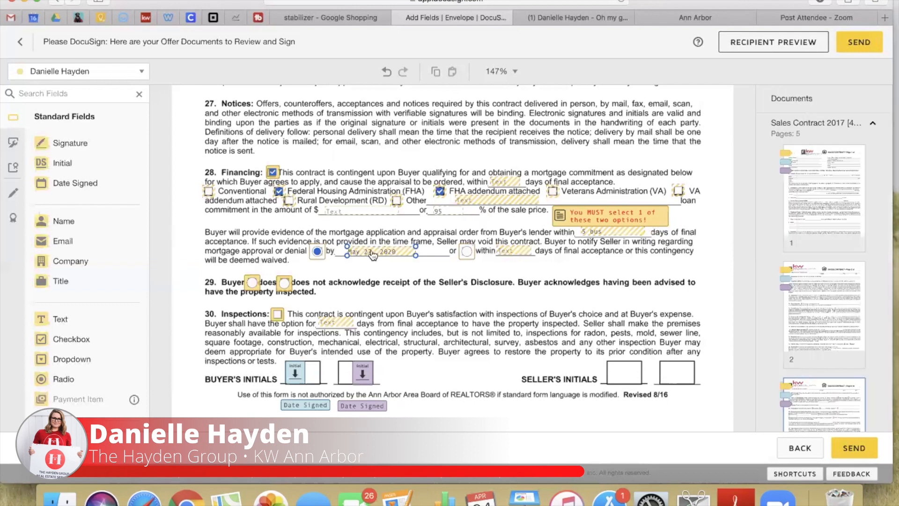
click(253, 284)
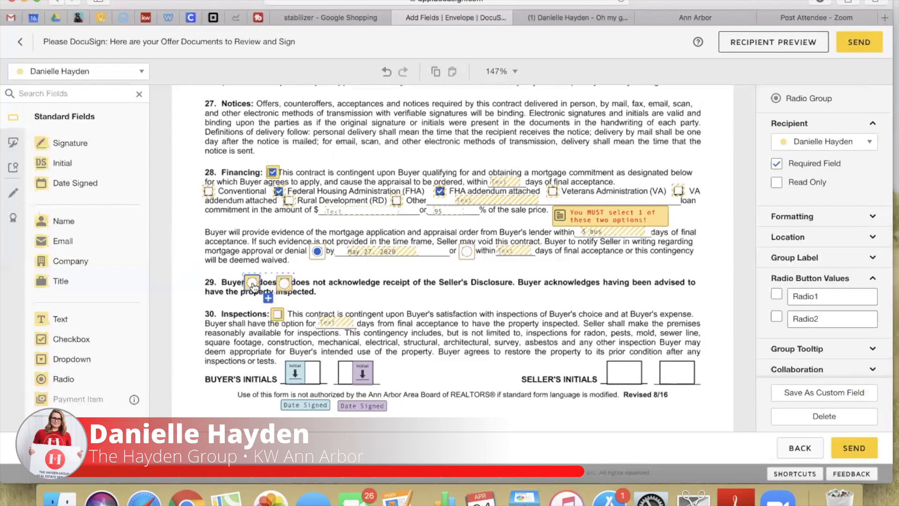
Check the Inspections contingency with a 10-day inspection period
click(278, 316)
click(278, 314)
click(335, 323)
text(10)
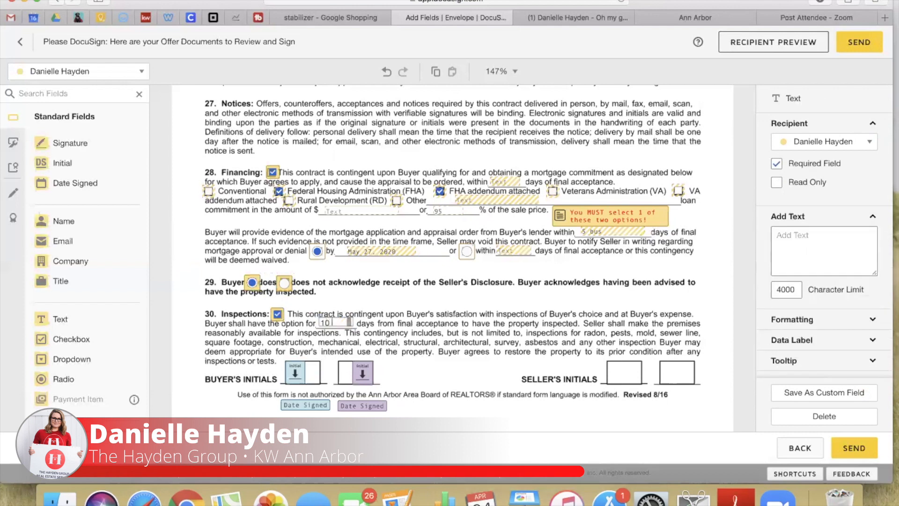
click(448, 321)
On page 4, set the Seller's response window to 3 days and make Buyer waives the default
scroll(453, 283, down, 1)
scroll(453, 284, down, 10)
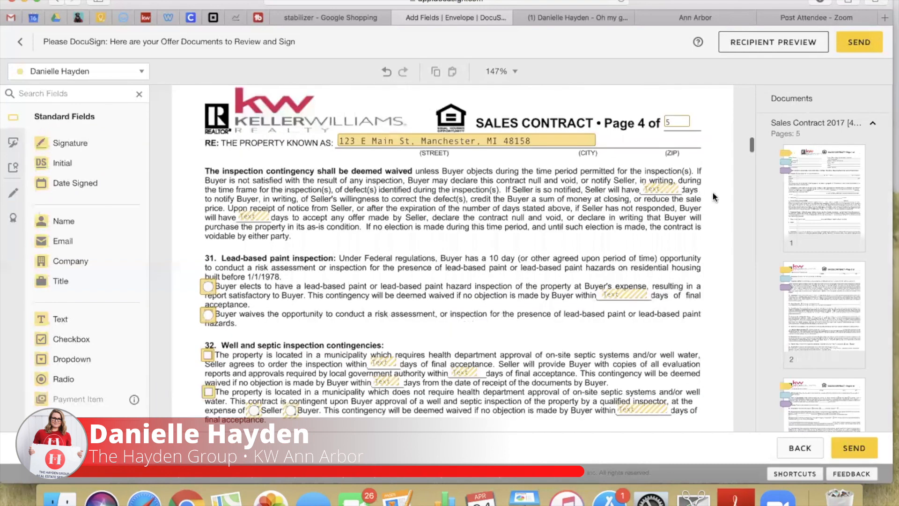
click(673, 190)
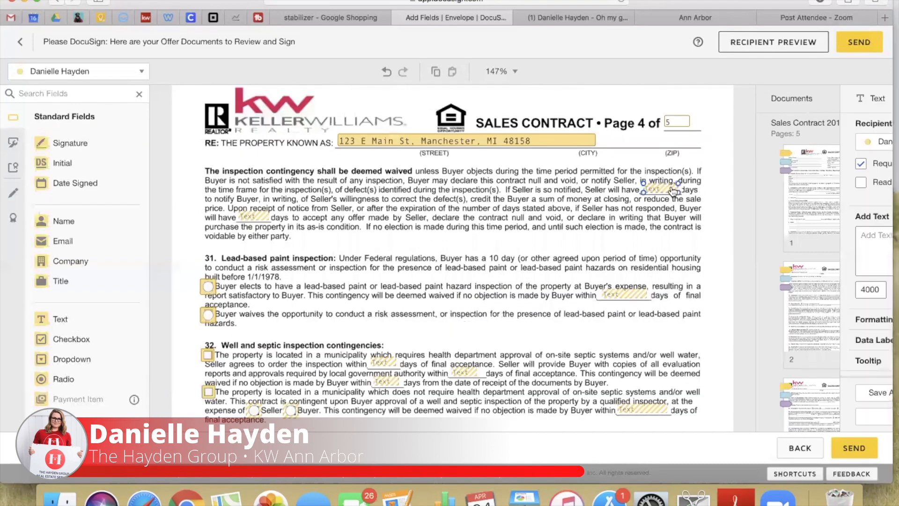
text(3)
click(252, 216)
click(207, 315)
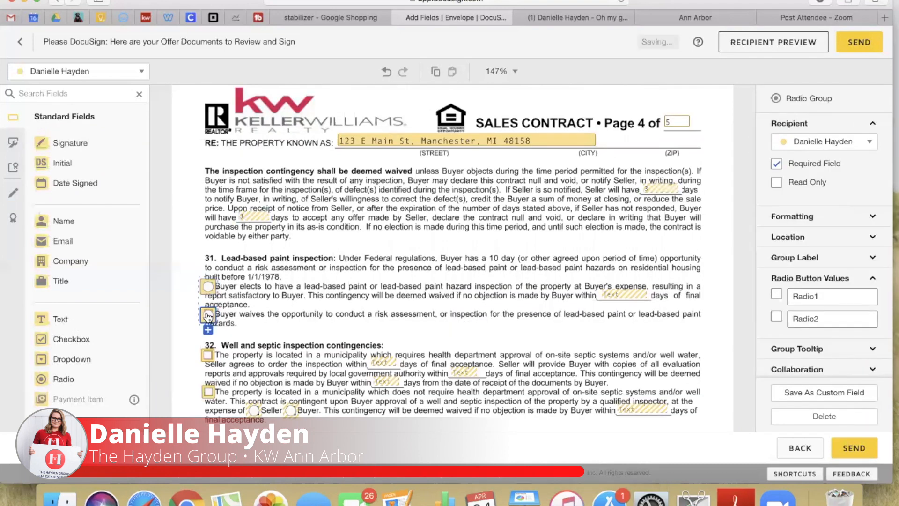
click(776, 317)
Pre-check the Seller's attorney approval checkbox in section 33
scroll(400, 264, down, 3)
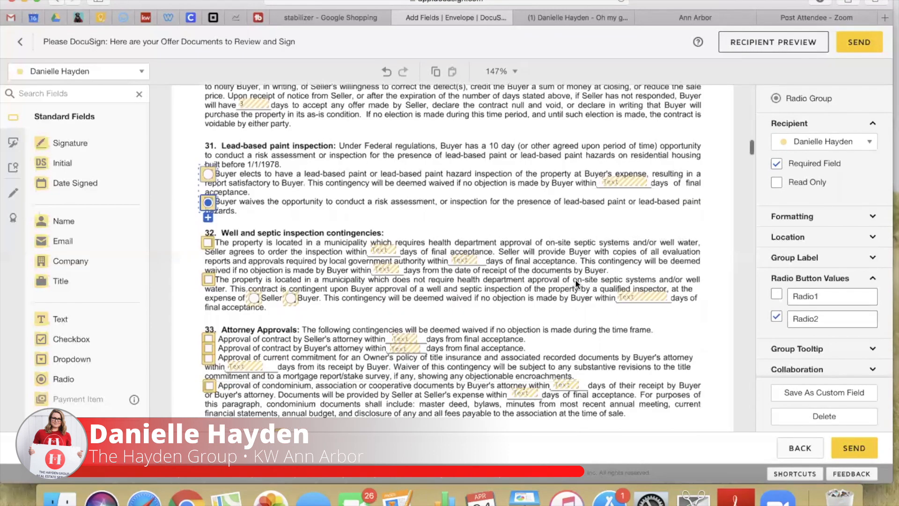
scroll(575, 279, down, 2)
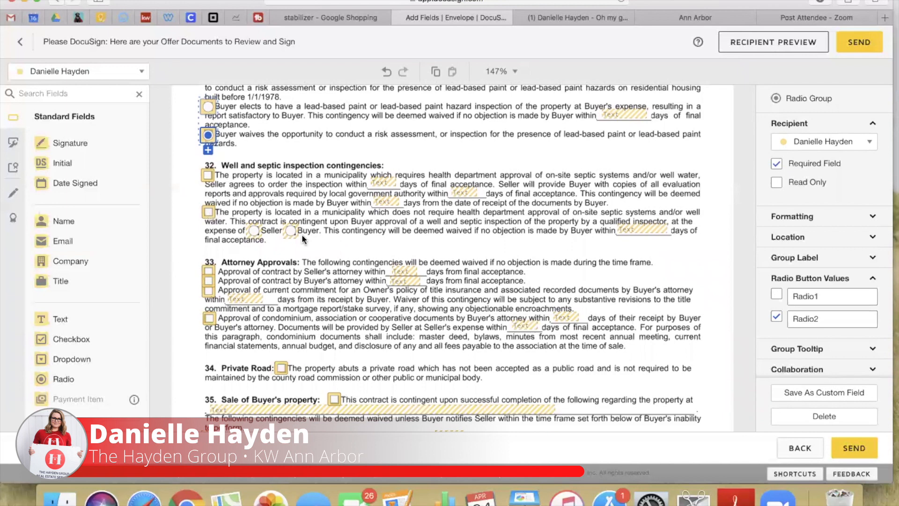
scroll(302, 238, down, 2)
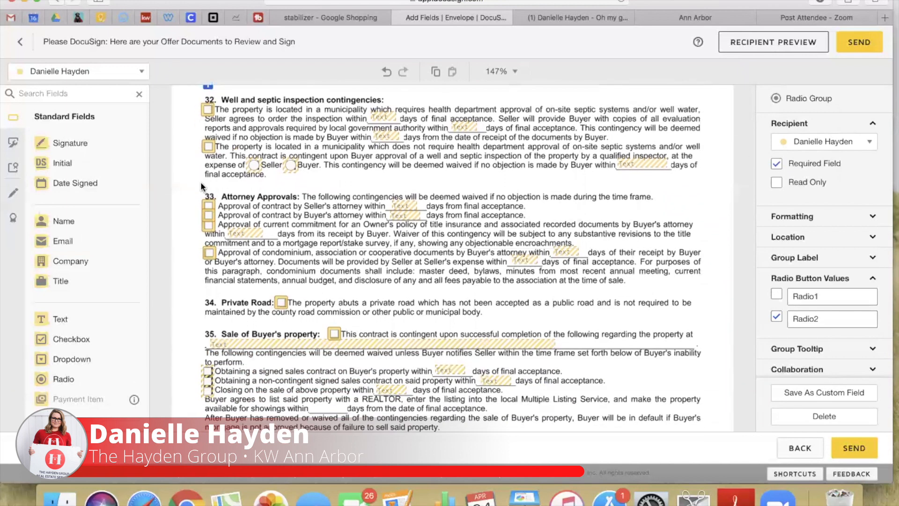
scroll(296, 309, down, 1)
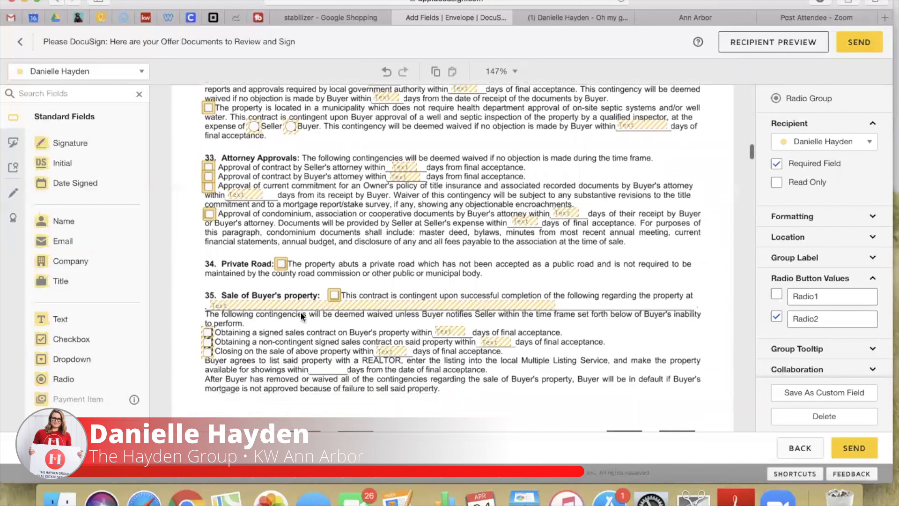
click(209, 167)
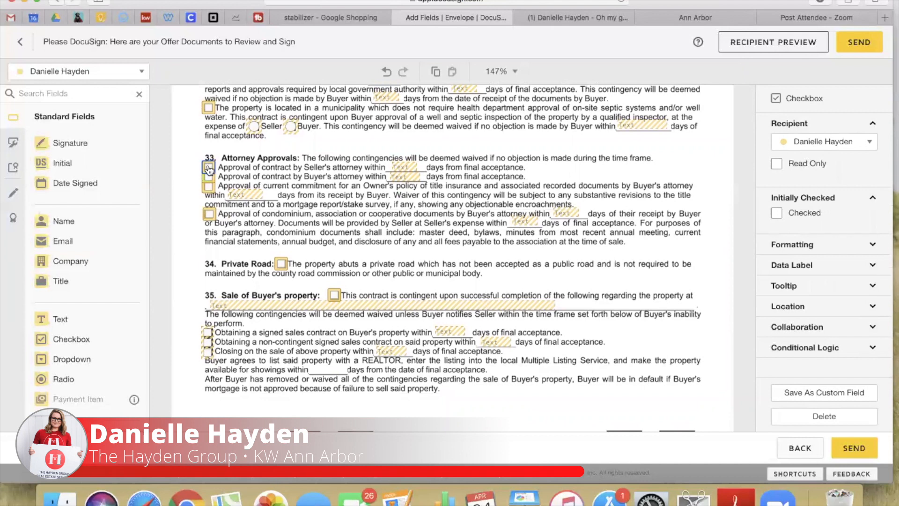
click(216, 165)
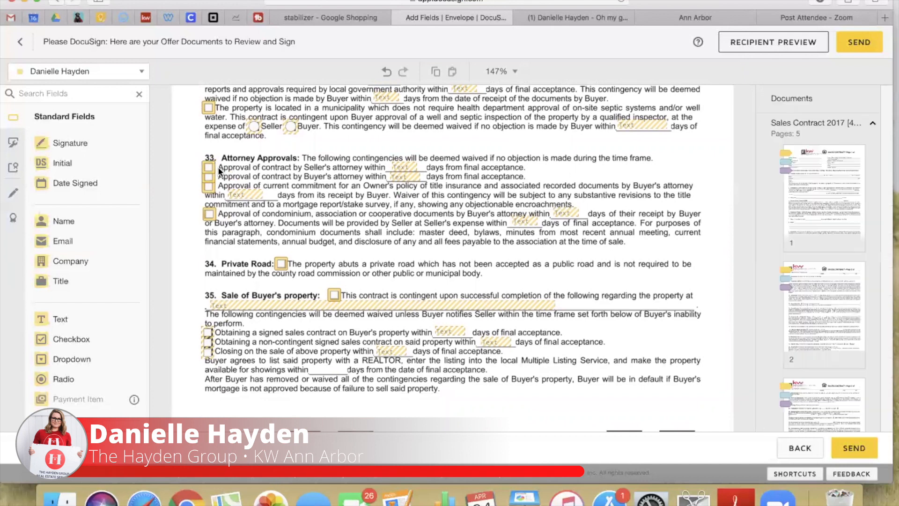
click(208, 168)
click(776, 213)
scroll(410, 294, down, 2)
scroll(409, 289, down, 1)
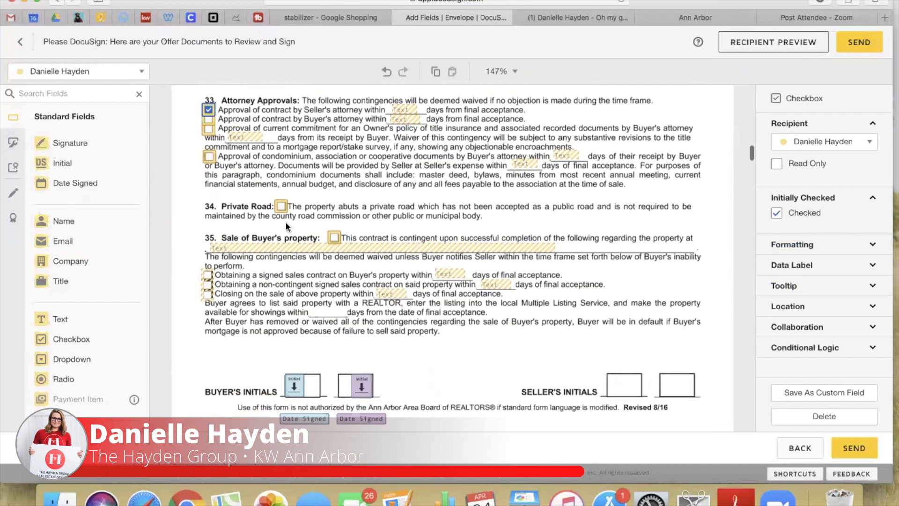
Check the section 35 Sale of Buyer's property contingency and enter the buyer's property address inline
click(334, 238)
click(335, 238)
click(225, 248)
click(228, 251)
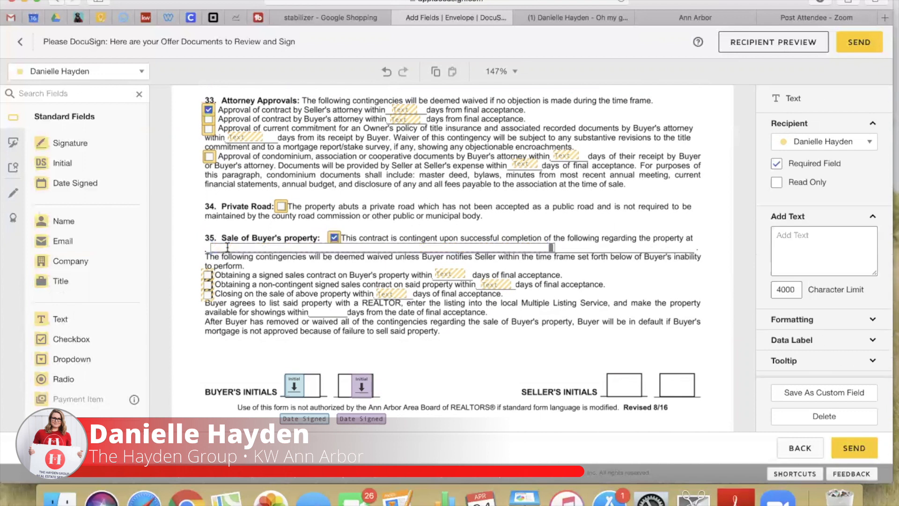
text(456 E Main St. Manchester, MI 48158)
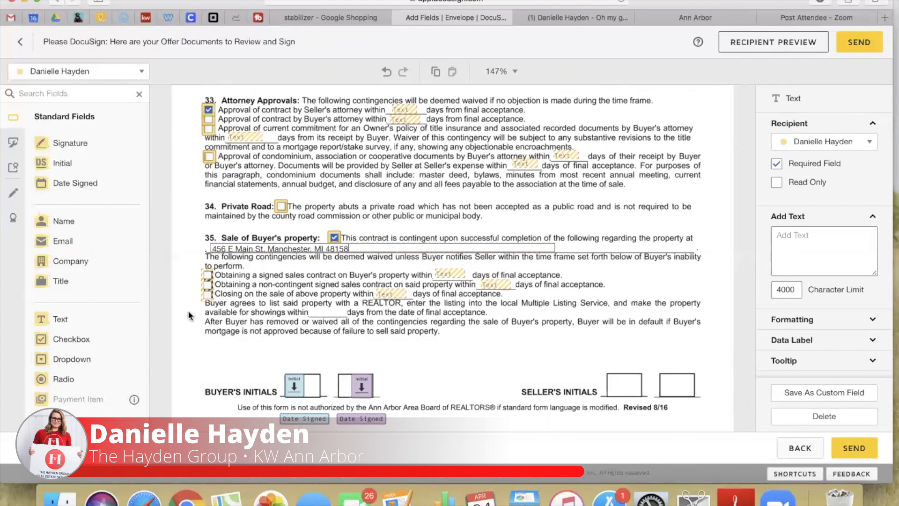
click(261, 298)
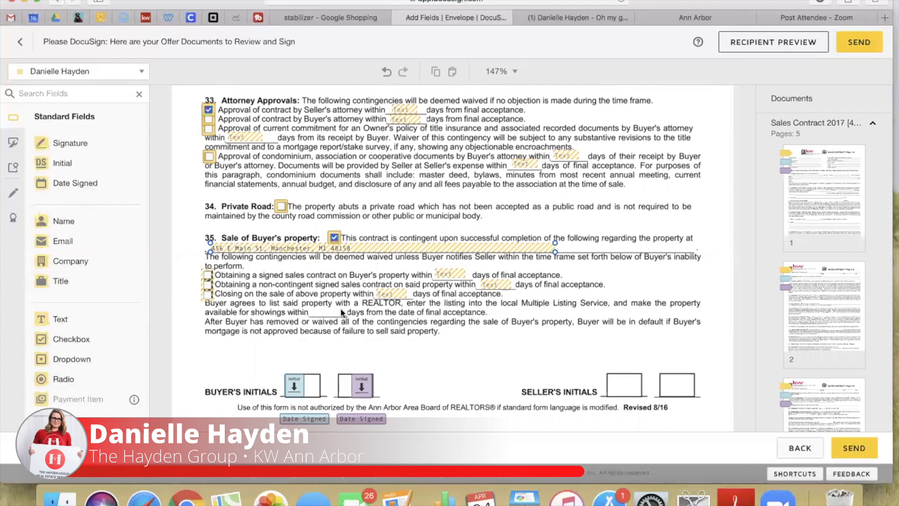
Add a text field sized to the showings-days blank and bring up the checkbox's conditional logic
drag(125, 321, 311, 311)
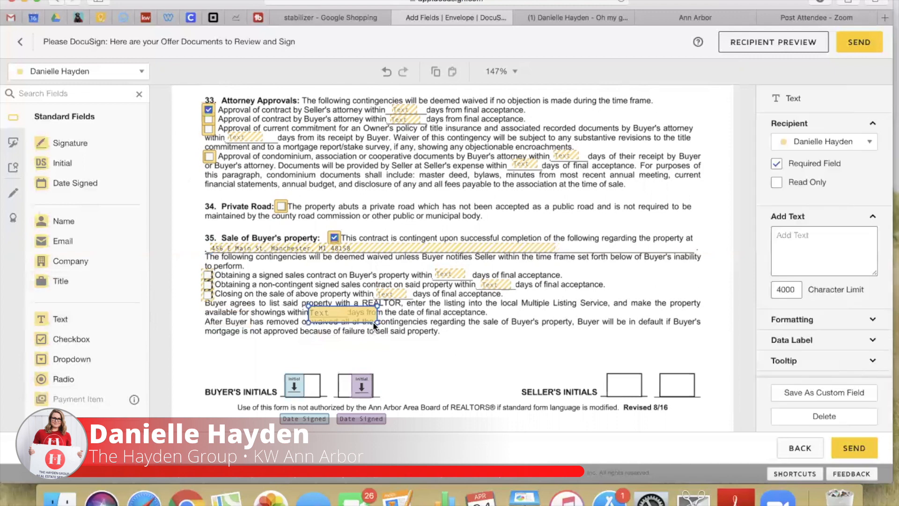
drag(377, 322, 346, 318)
click(335, 239)
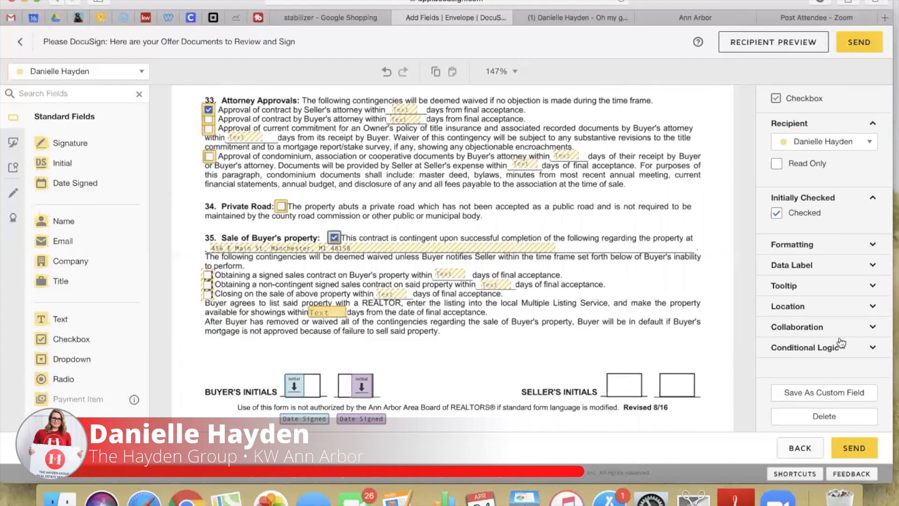
click(813, 347)
Add a conditional rule showing the showings-days field when the Sale of Buyer's property box is checked
scroll(813, 346, down, 3)
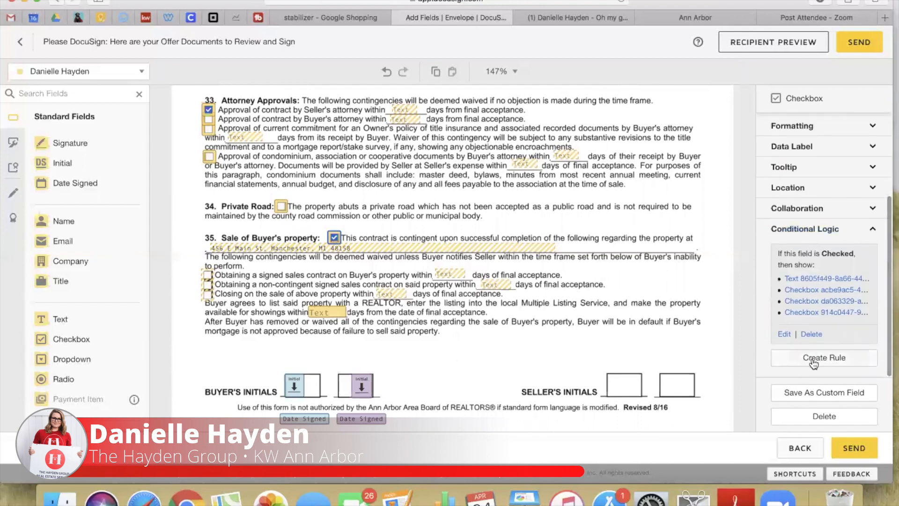
click(814, 361)
click(505, 49)
click(498, 65)
click(220, 369)
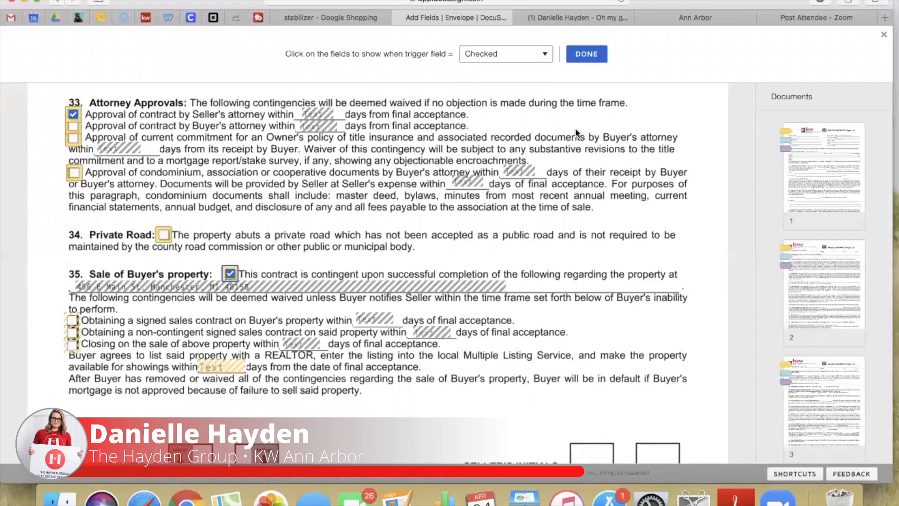
click(587, 54)
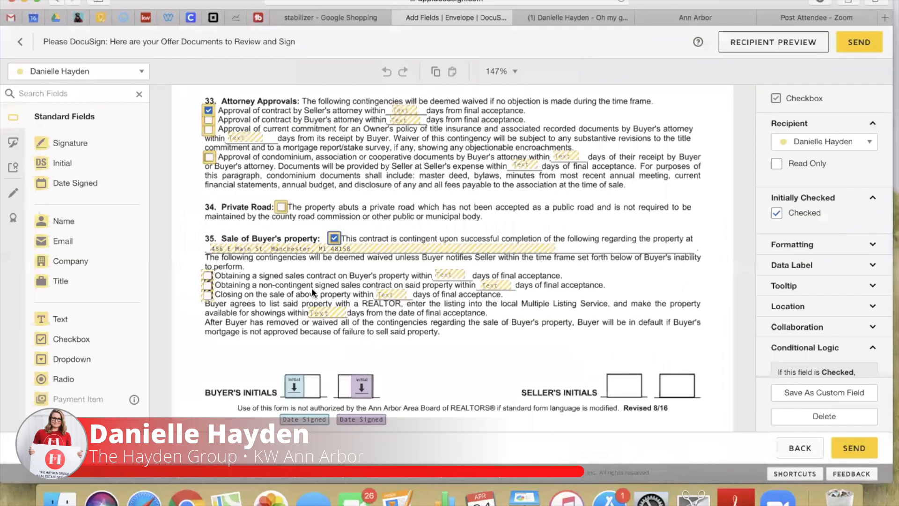
Set the showings days field to 5
click(328, 312)
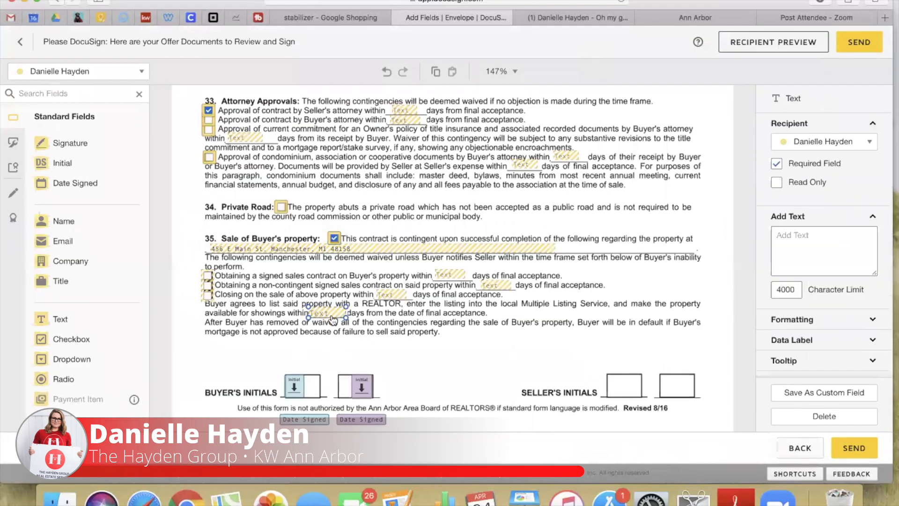
click(824, 256)
text(5)
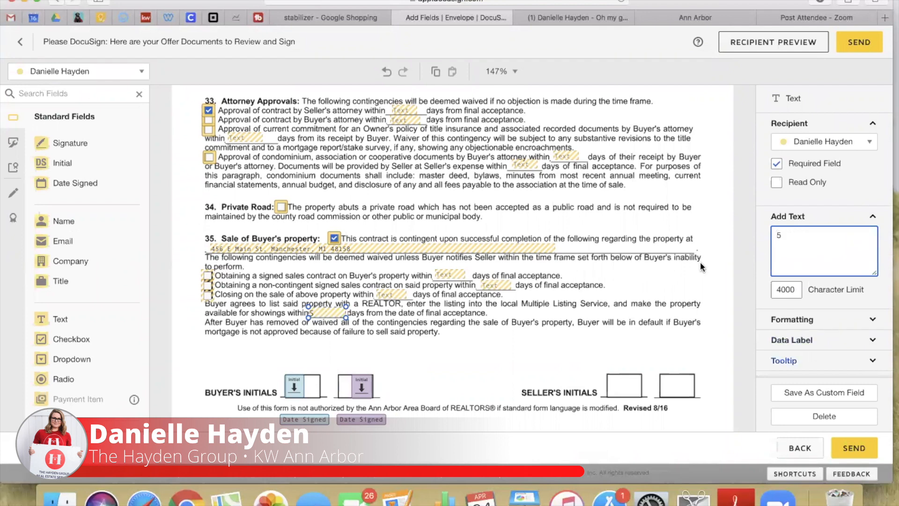
click(603, 298)
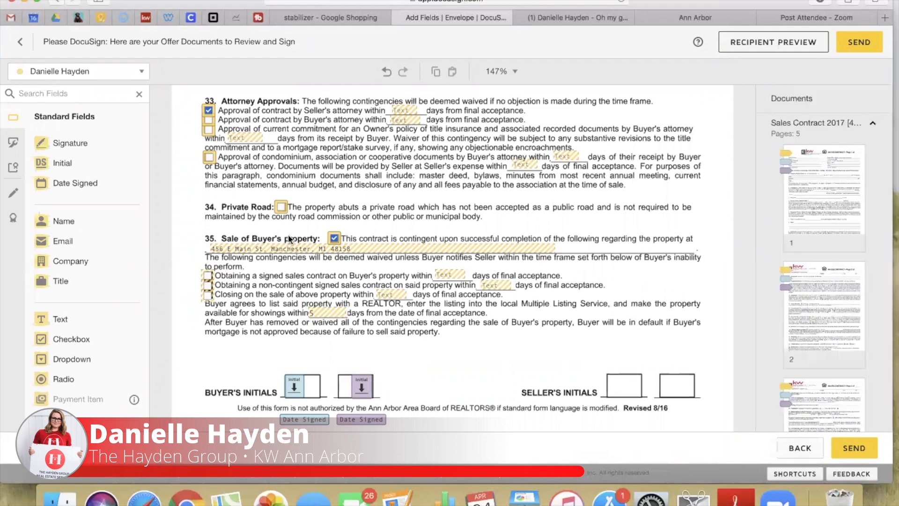
Pre-check the signed sales contract contingency and set its days field to 18
click(208, 276)
click(776, 213)
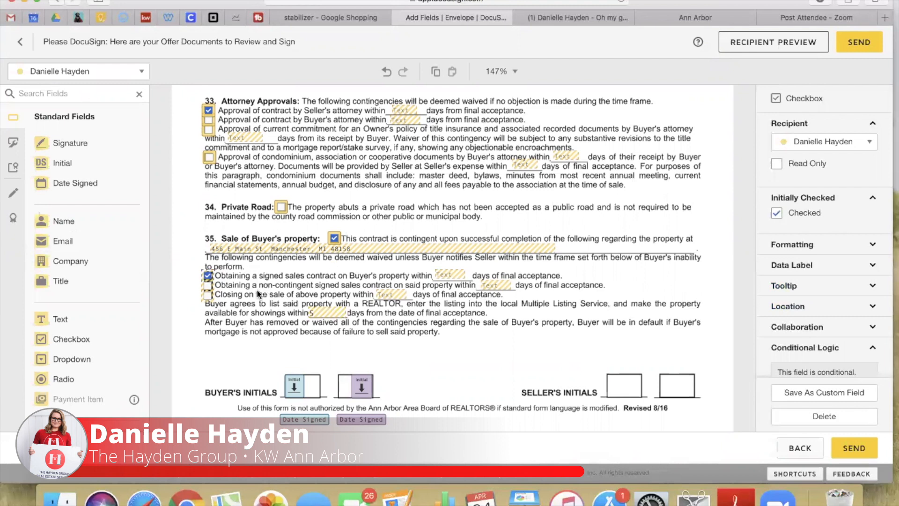
click(446, 276)
click(795, 253)
text(14)
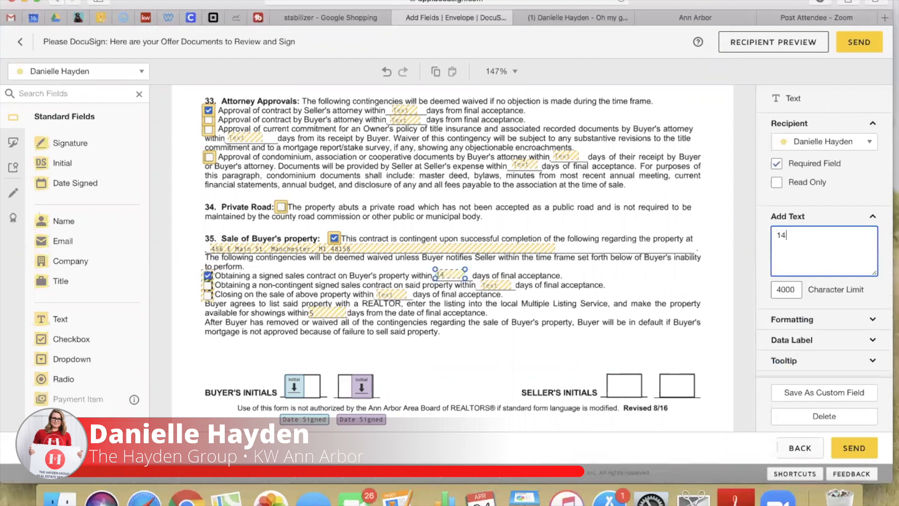
key(BackSpace)
text(8)
click(664, 323)
scroll(540, 323, down, 10)
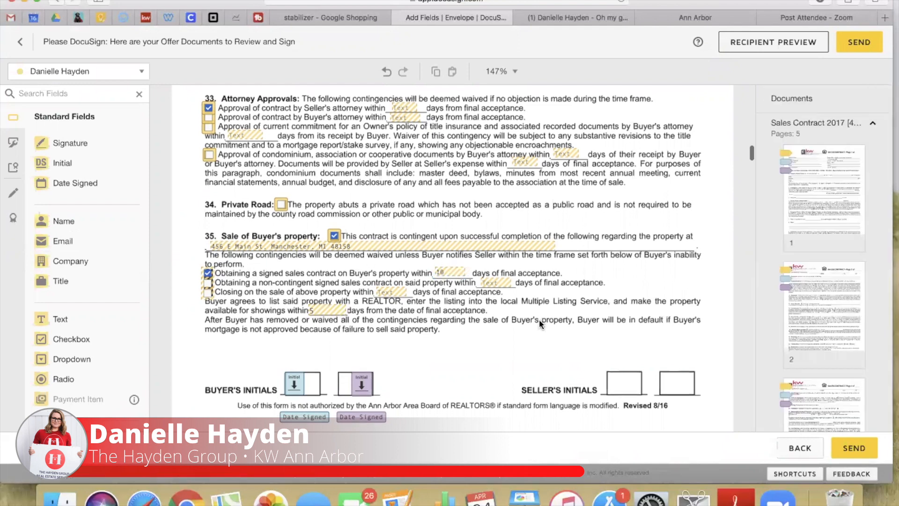
In the buyer agency notice, choose 'are accepting' compensation and enter P3F2 as the percentage
scroll(540, 323, down, 2)
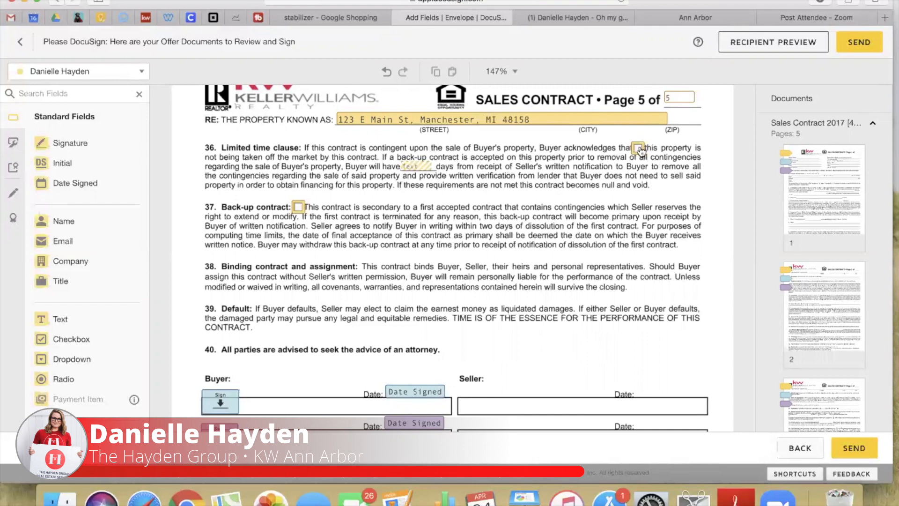
scroll(459, 266, down, 10)
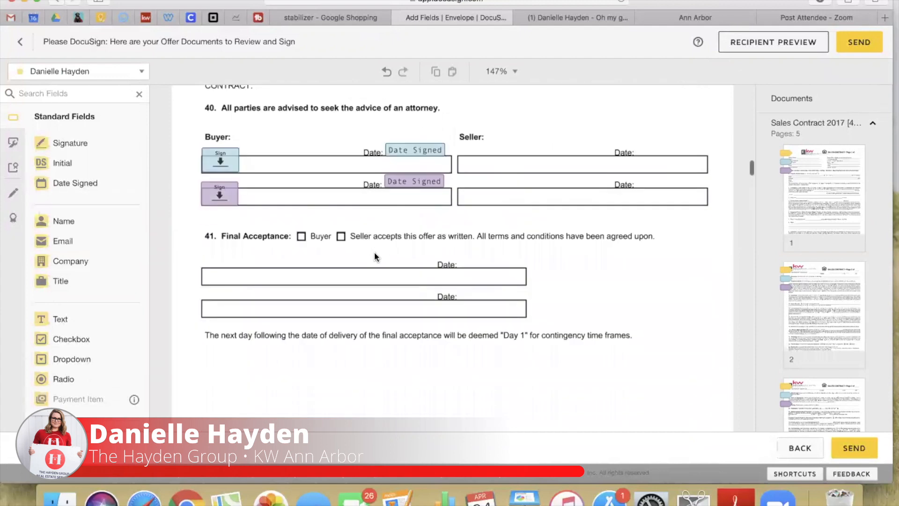
scroll(375, 255, down, 3)
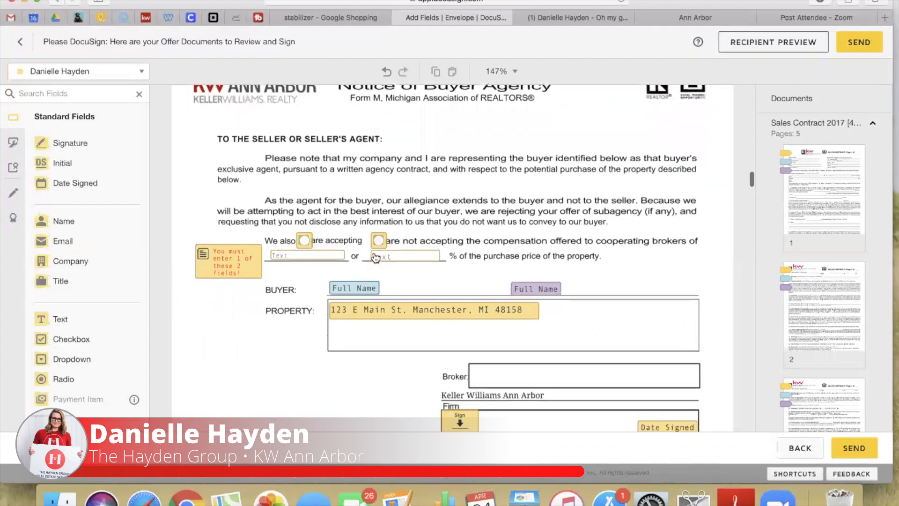
click(305, 241)
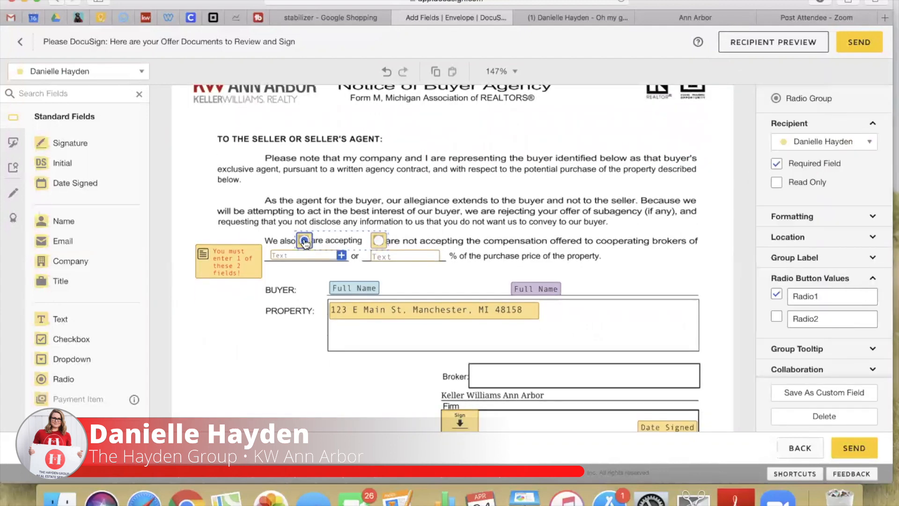
click(415, 255)
text(P3F2)
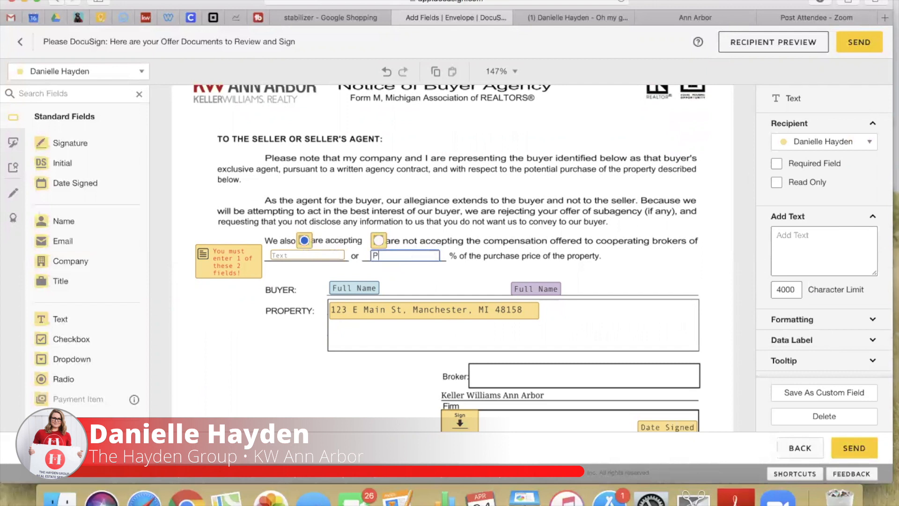
click(412, 271)
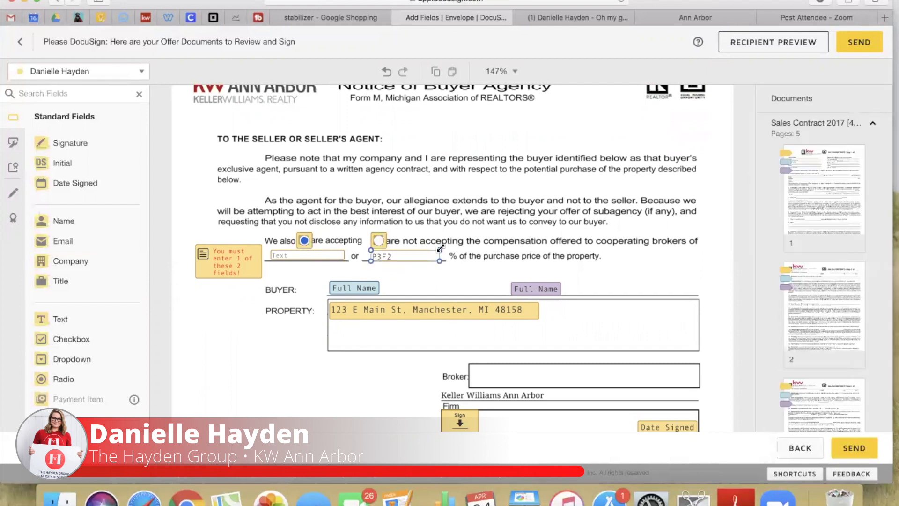
Scroll through the notice and inspect the agent signature field's settings
scroll(396, 267, down, 5)
scroll(449, 168, down, 2)
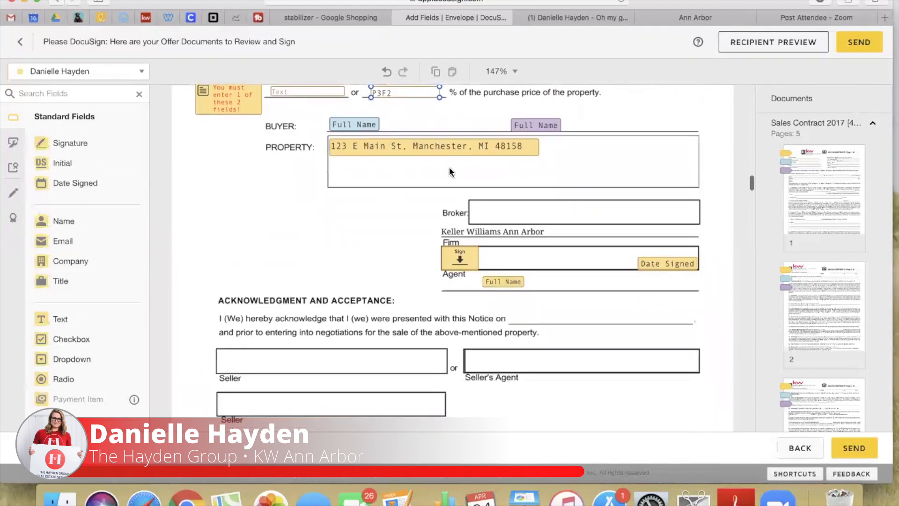
scroll(410, 322, down, 2)
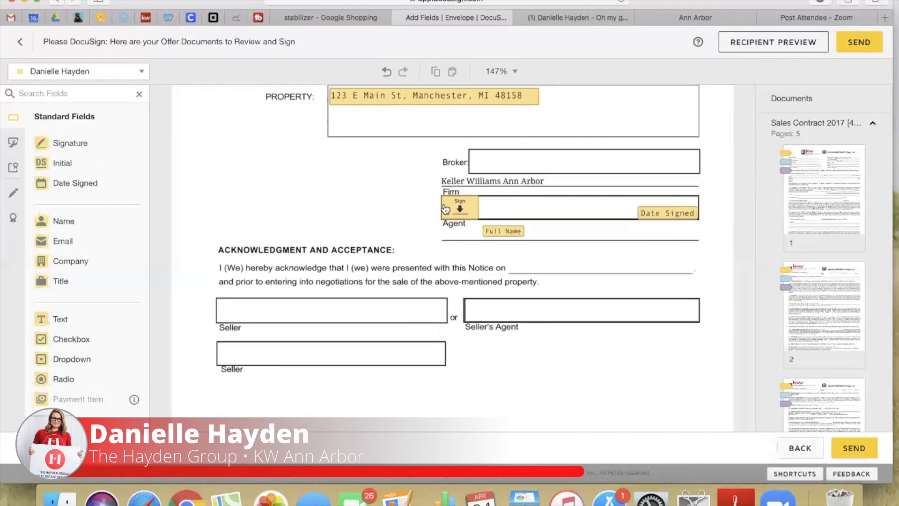
click(461, 208)
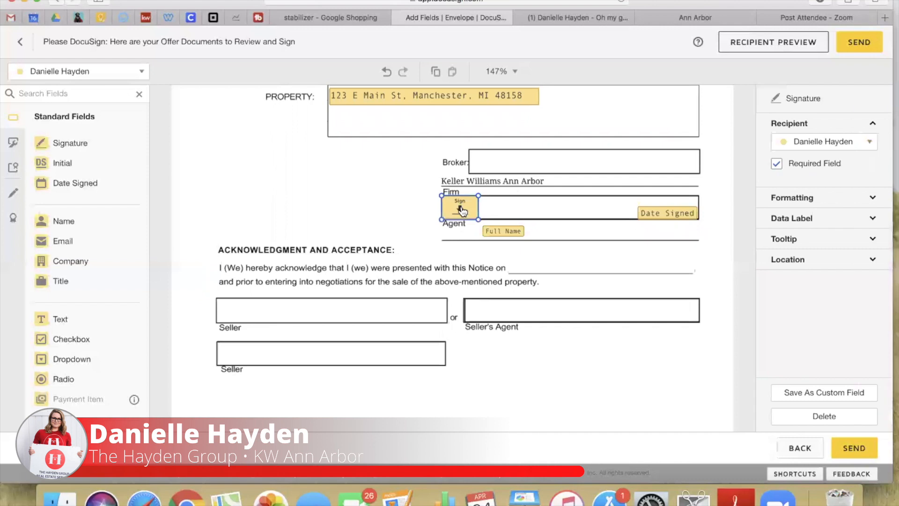
scroll(373, 214, down, 1)
scroll(428, 358, down, 10)
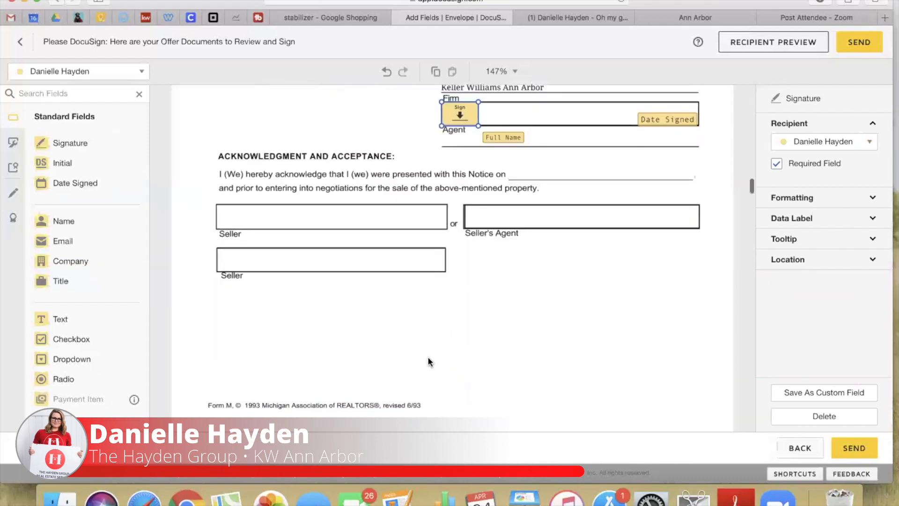
scroll(428, 358, down, 6)
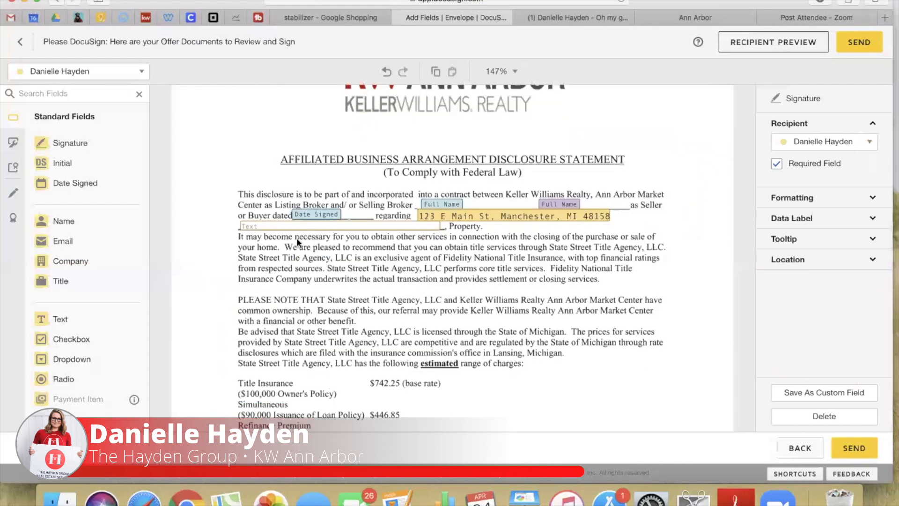
scroll(408, 233, up, 1)
scroll(403, 232, down, 1)
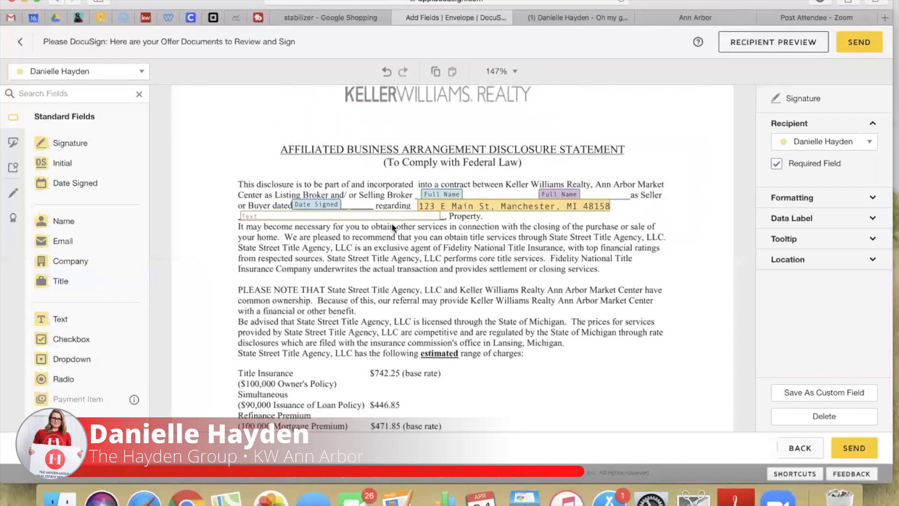
scroll(490, 316, down, 8)
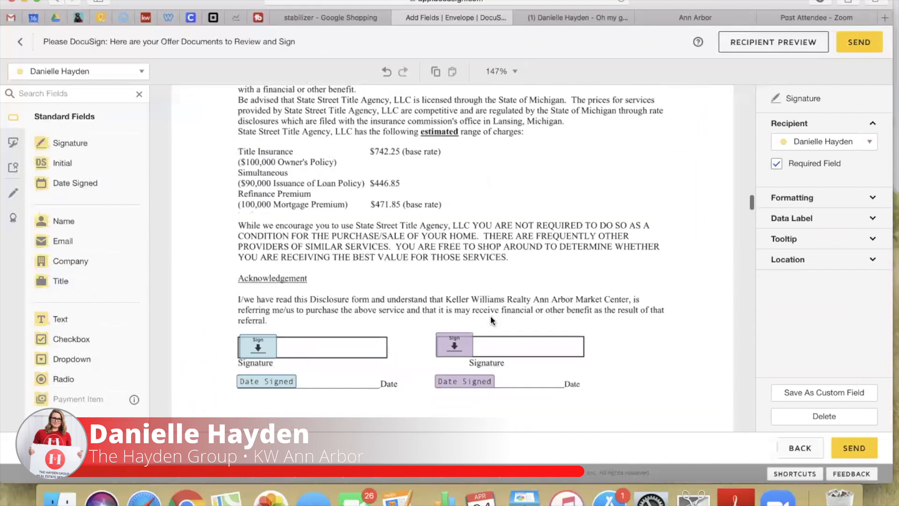
scroll(490, 316, down, 15)
scroll(490, 316, down, 20)
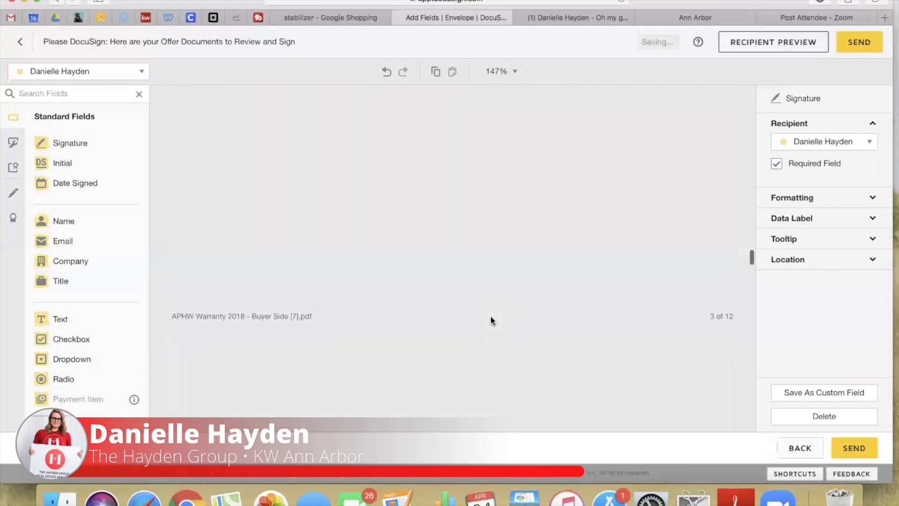
click(638, 179)
Collapse Sales Contract 2017 and go to page 11 of APHW Warranty 2018
scroll(805, 254, down, 10)
scroll(806, 260, down, 4)
scroll(808, 260, up, 10)
click(873, 124)
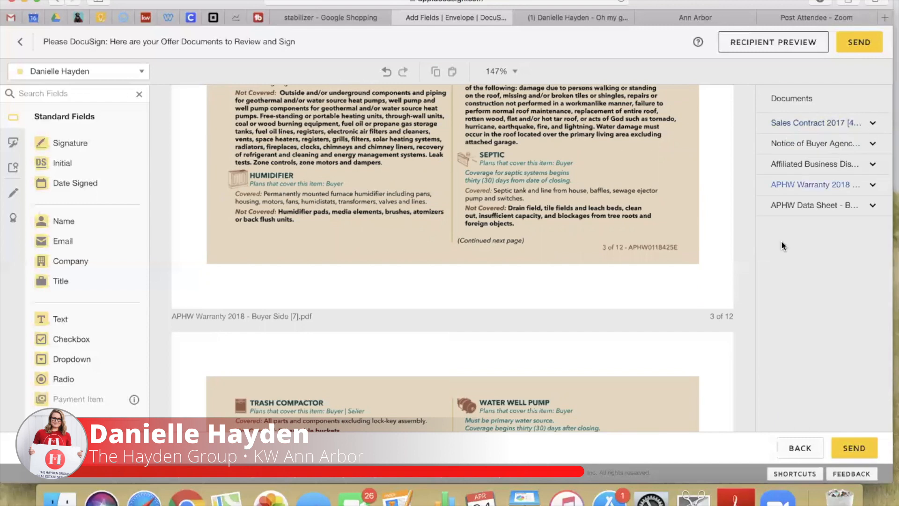
click(818, 187)
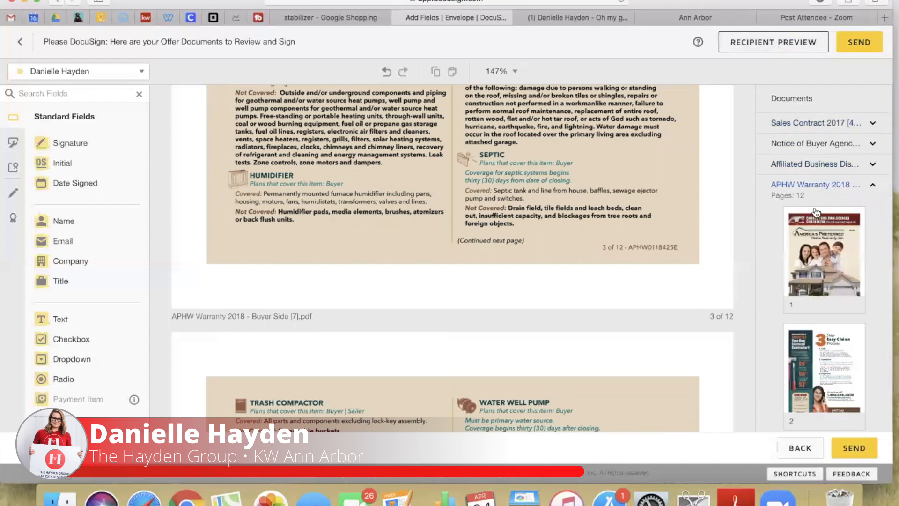
scroll(820, 337, down, 15)
click(818, 243)
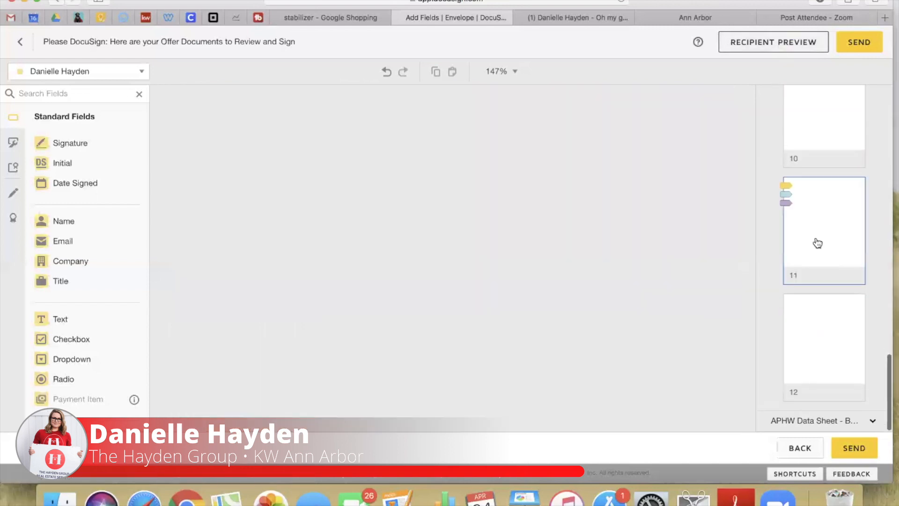
Replace the Sellers' Name placeholder with the seller's name
click(298, 257)
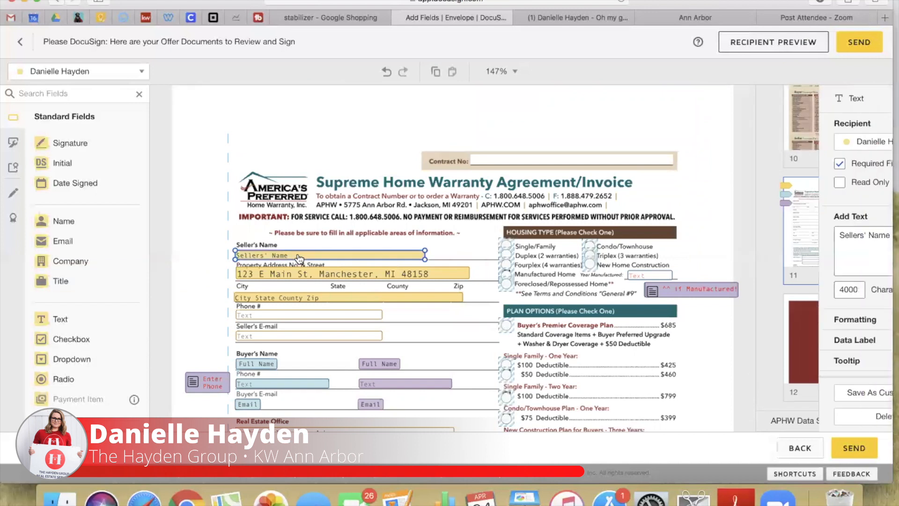
click(837, 240)
key(super+a)
text(Joe Sch)
click(344, 202)
Enter the real estate office's phone number in the Office Phone field
scroll(311, 340, down, 10)
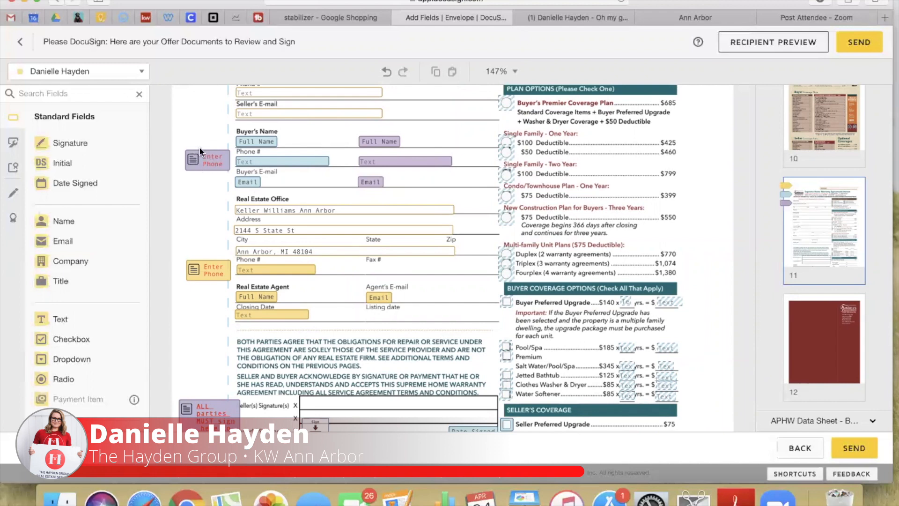
scroll(398, 243, down, 3)
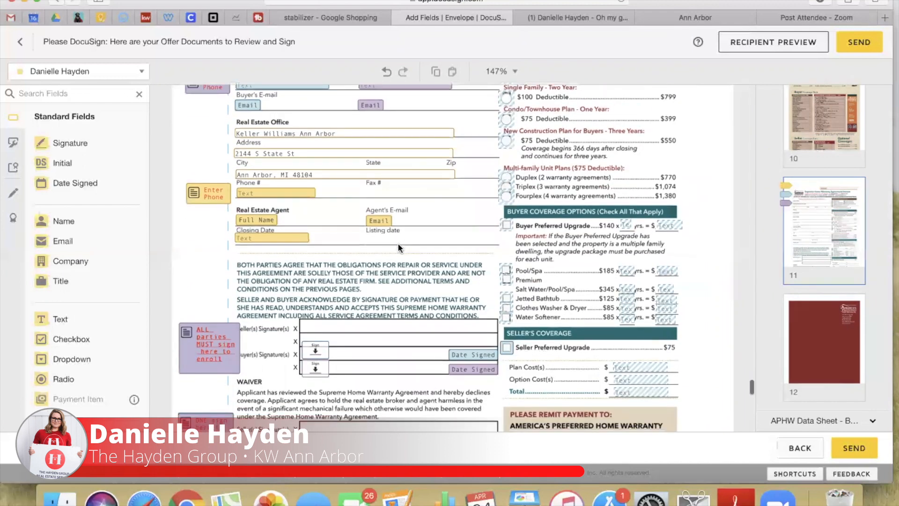
click(282, 193)
click(834, 245)
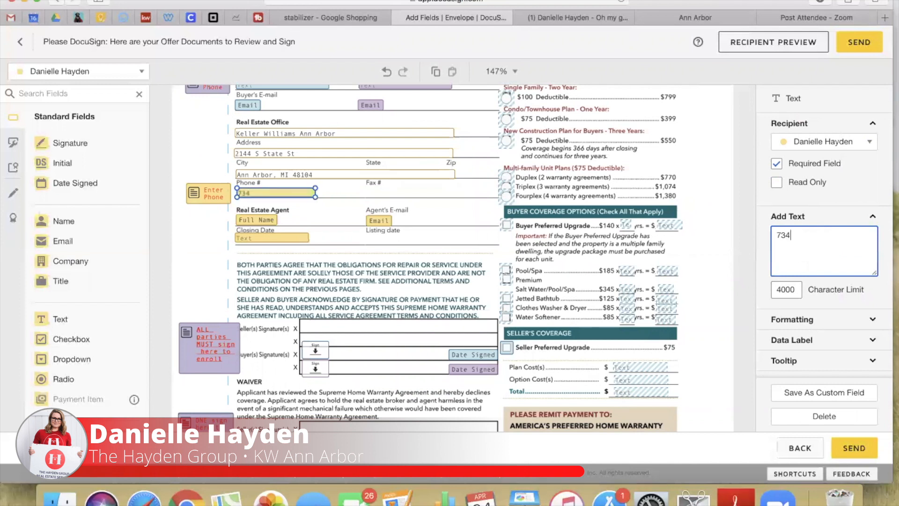
Set the Closing Date field to 06/01/2020
click(277, 239)
click(277, 240)
text(0)
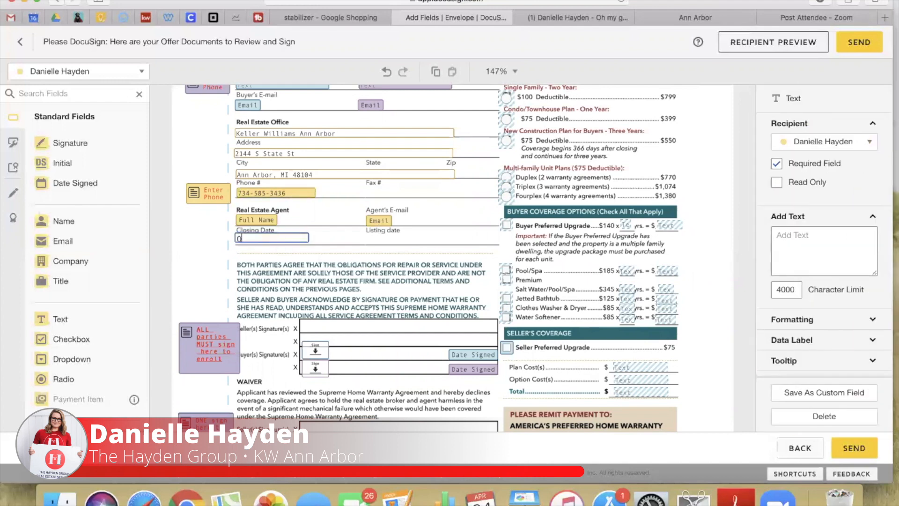
text(6/01/2020)
click(284, 259)
scroll(285, 257, down, 4)
scroll(285, 256, up, 9)
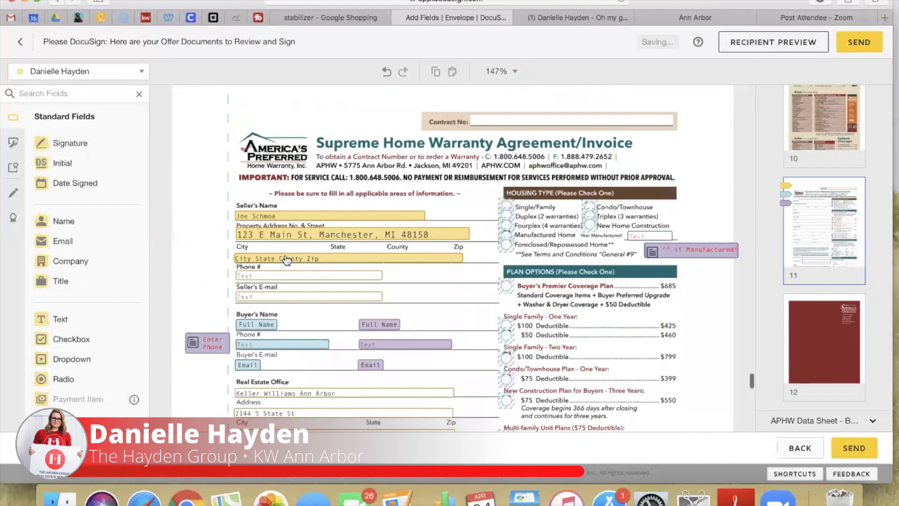
scroll(515, 187, down, 2)
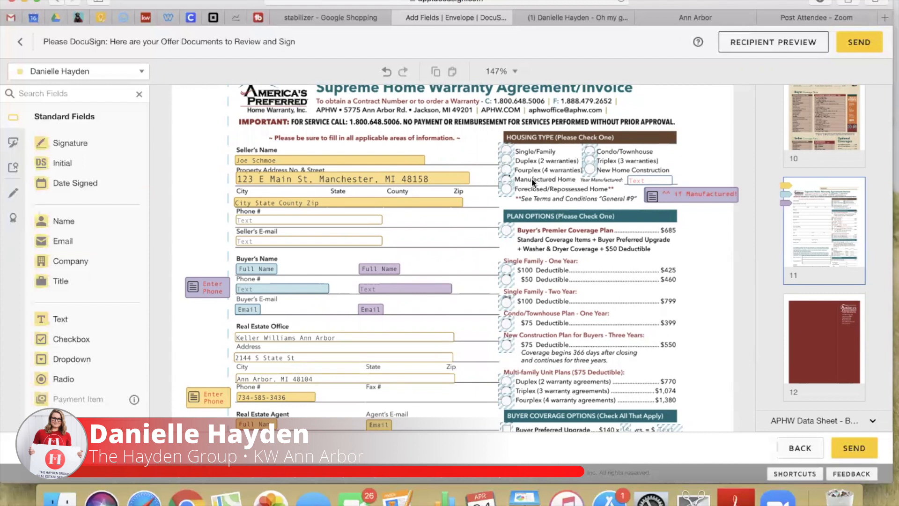
Pre-select Single/Family housing and Buyer's Premier Coverage Plan, letting recipients collaborate on the plan choice
click(507, 154)
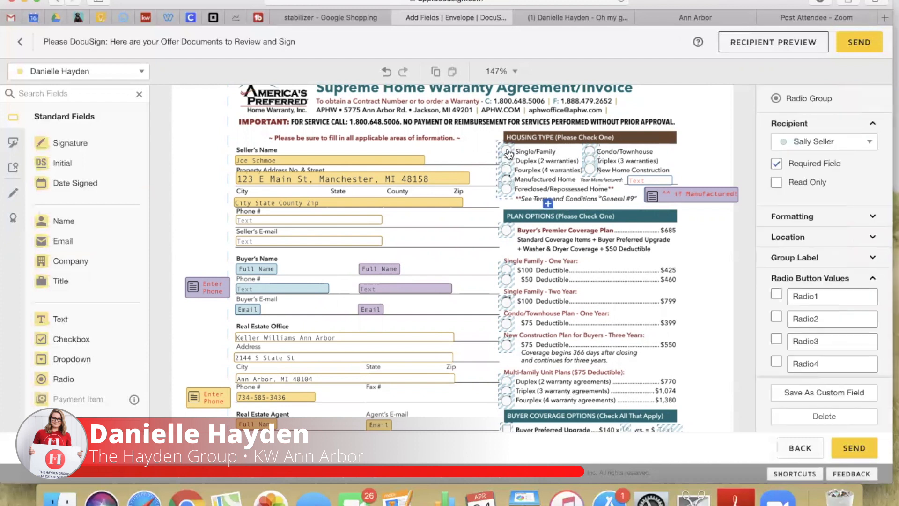
click(777, 295)
click(505, 231)
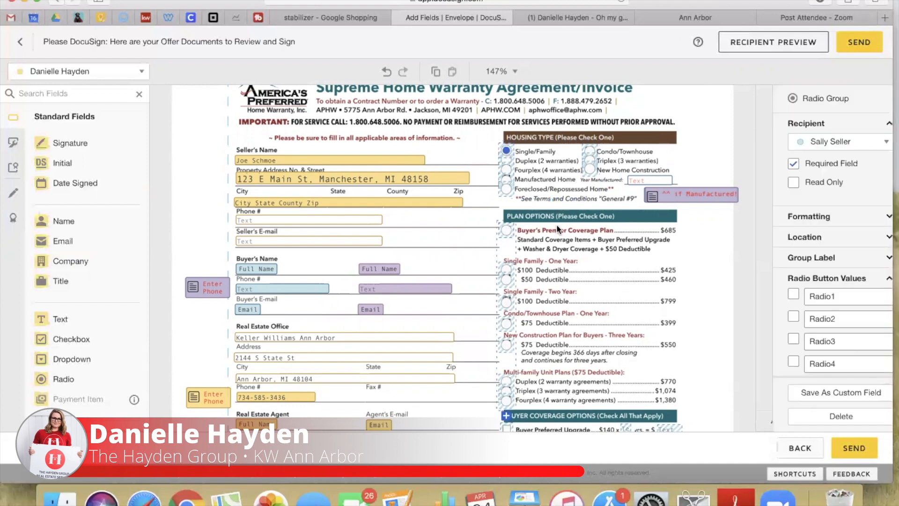
click(777, 295)
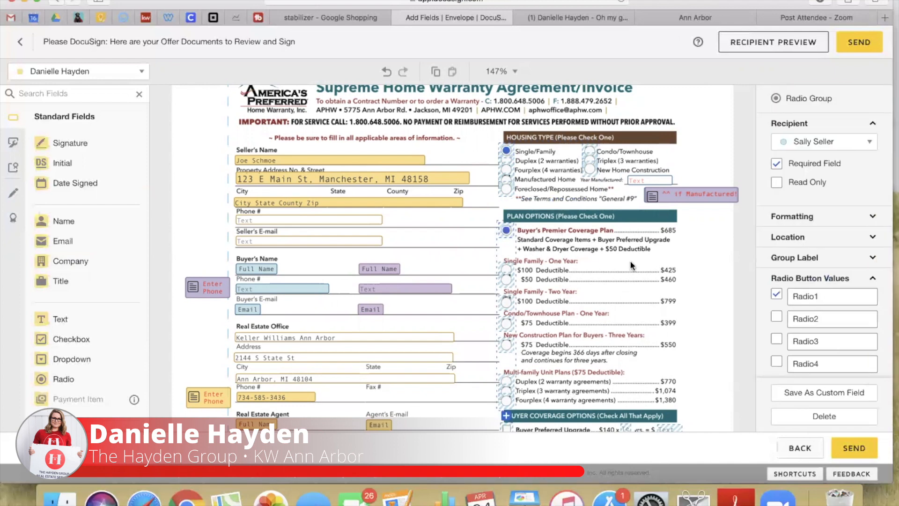
scroll(658, 237, down, 8)
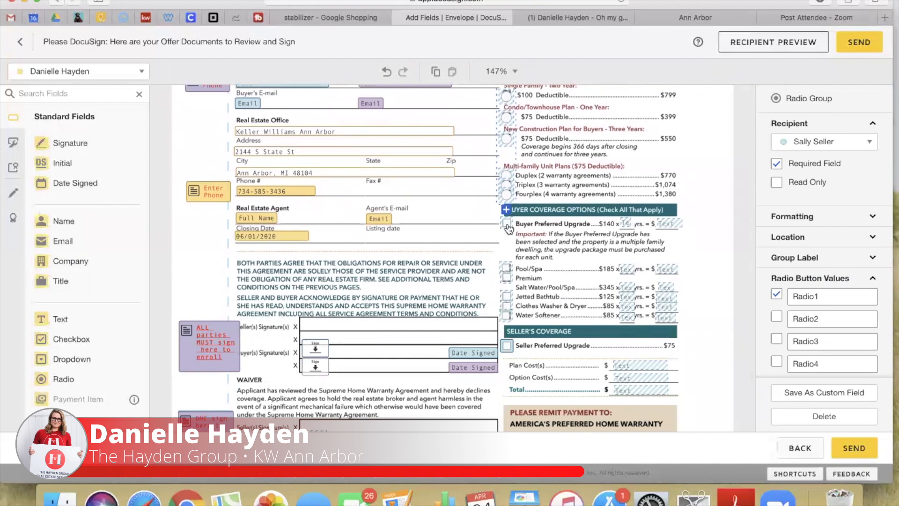
scroll(853, 321, down, 6)
click(796, 252)
click(775, 268)
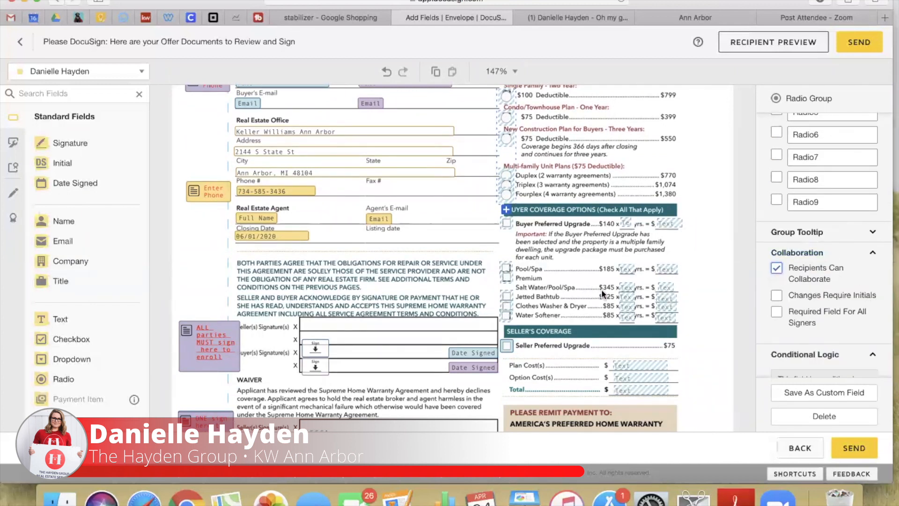
Enter Plan Cost(s) 685, Option Cost(s) 0 and Total 685
scroll(603, 293, down, 3)
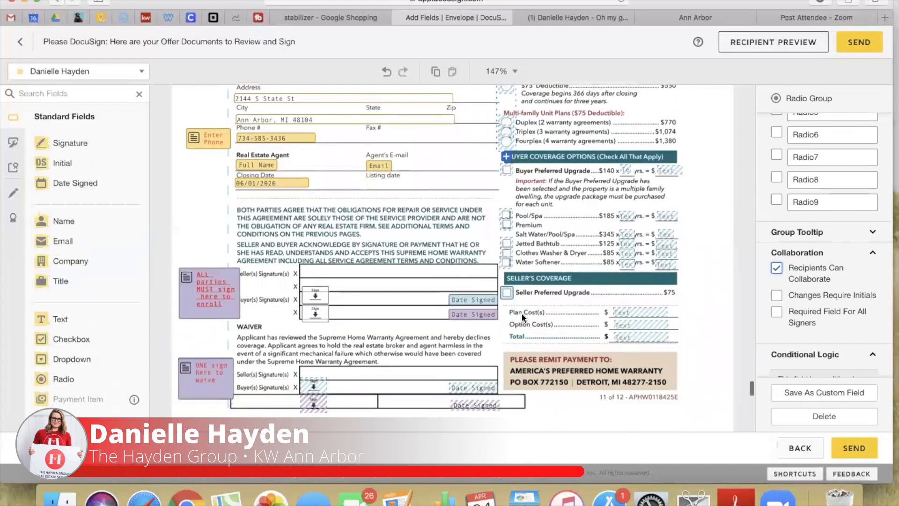
click(634, 311)
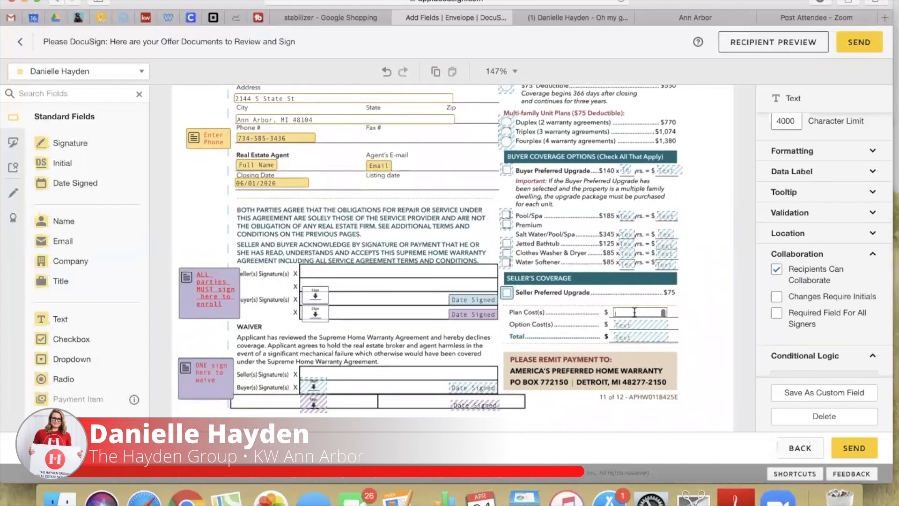
text(685)
click(584, 319)
scroll(580, 291, up, 10)
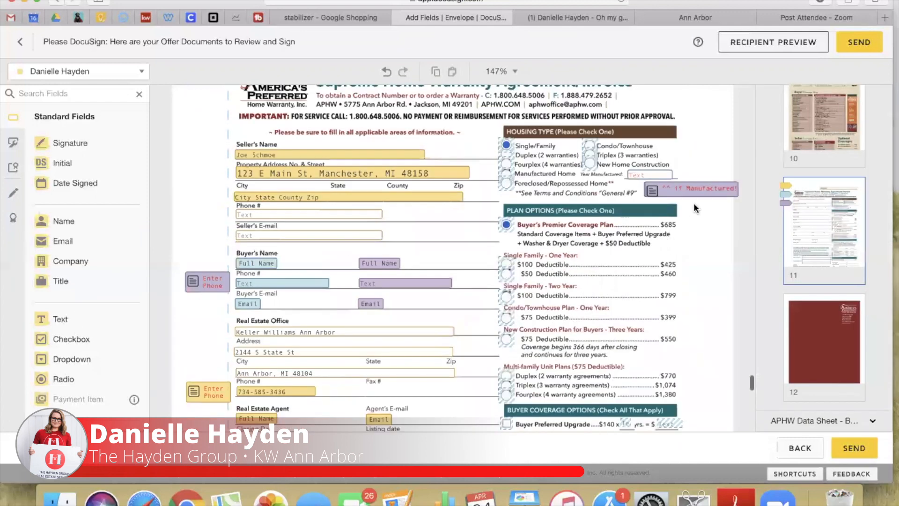
scroll(653, 377, down, 8)
click(630, 206)
text(0)
click(621, 213)
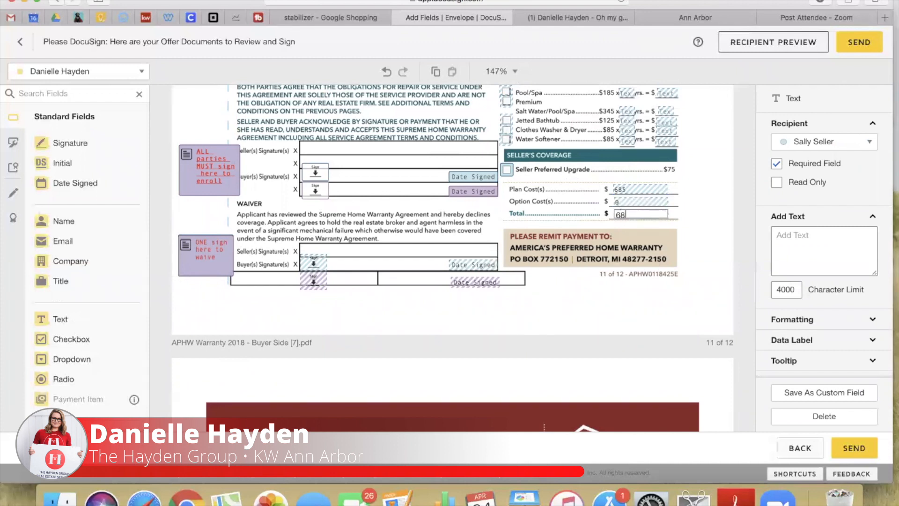
click(597, 300)
scroll(597, 300, down, 1)
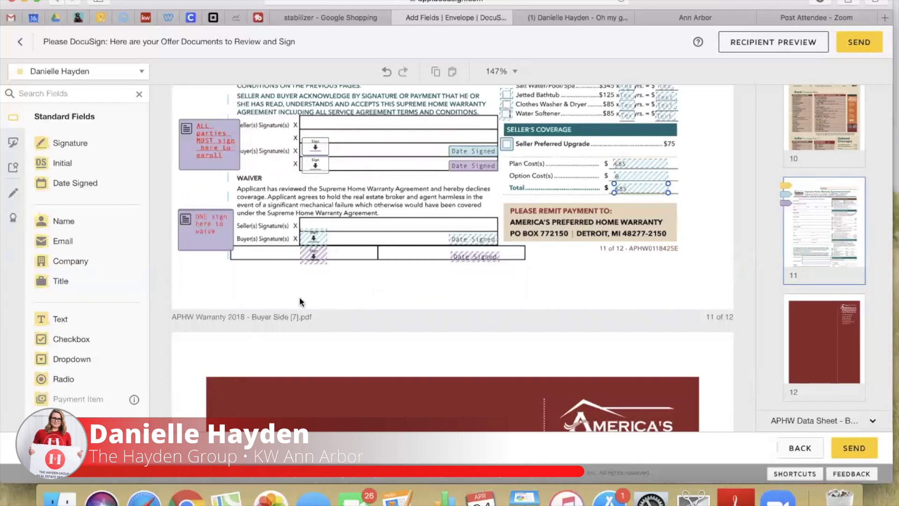
Pre-check the Single Family box on the Data Collection Form
scroll(355, 258, down, 15)
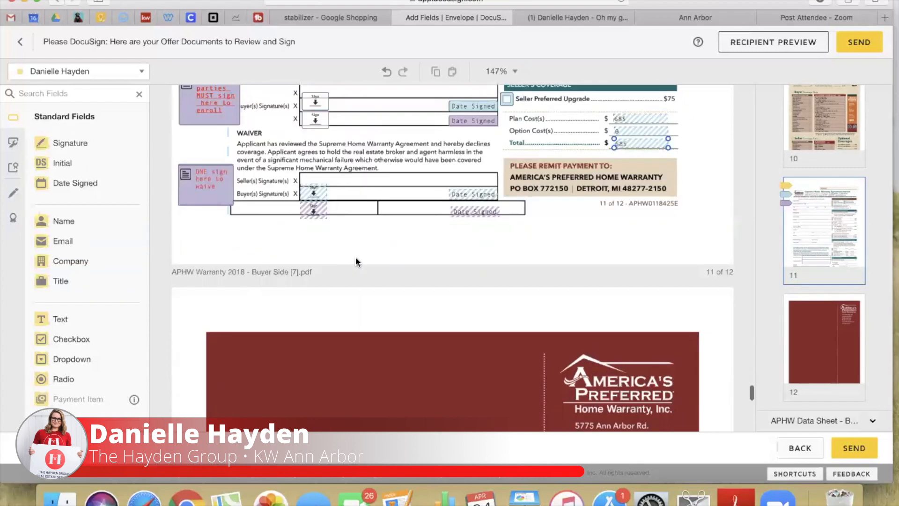
scroll(356, 258, up, 2)
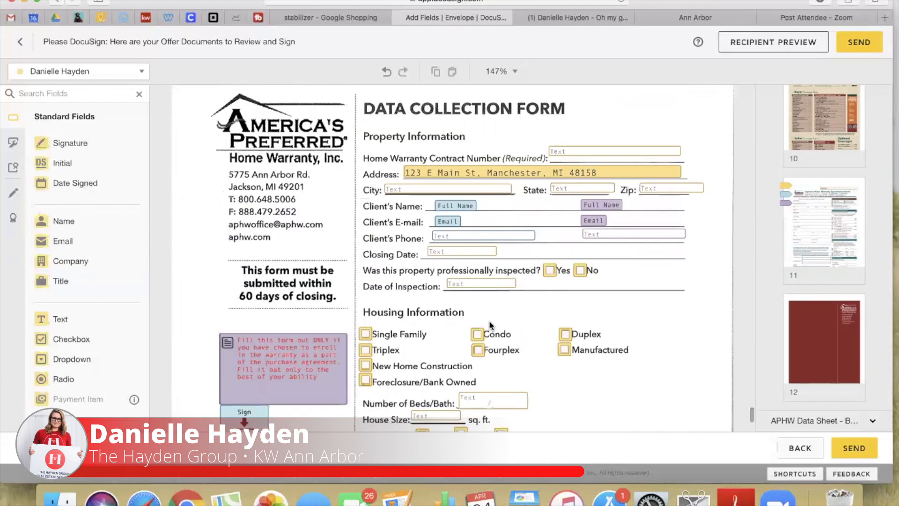
scroll(490, 321, down, 1)
scroll(546, 255, down, 1)
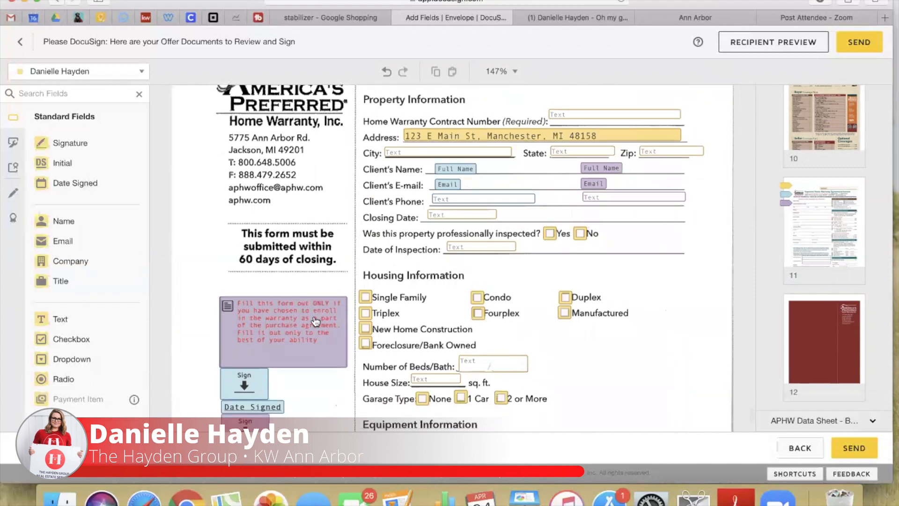
scroll(523, 311, down, 1)
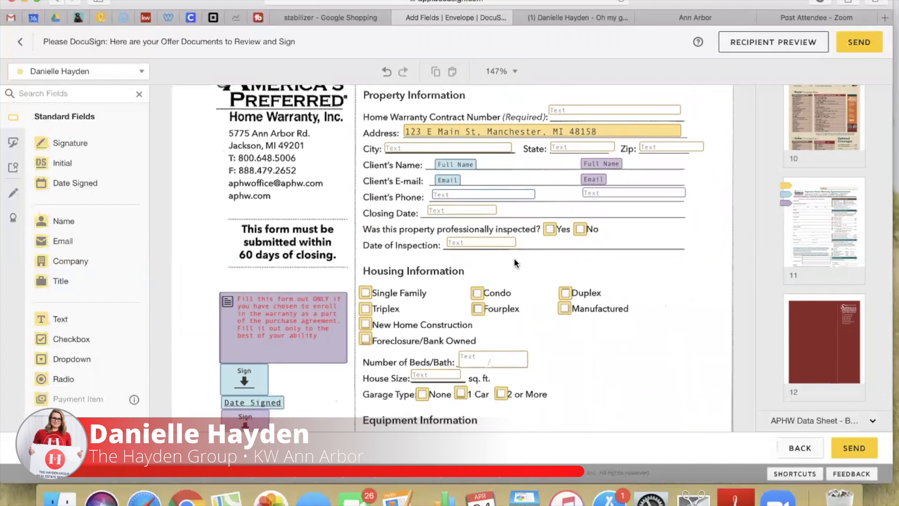
scroll(355, 329, up, 3)
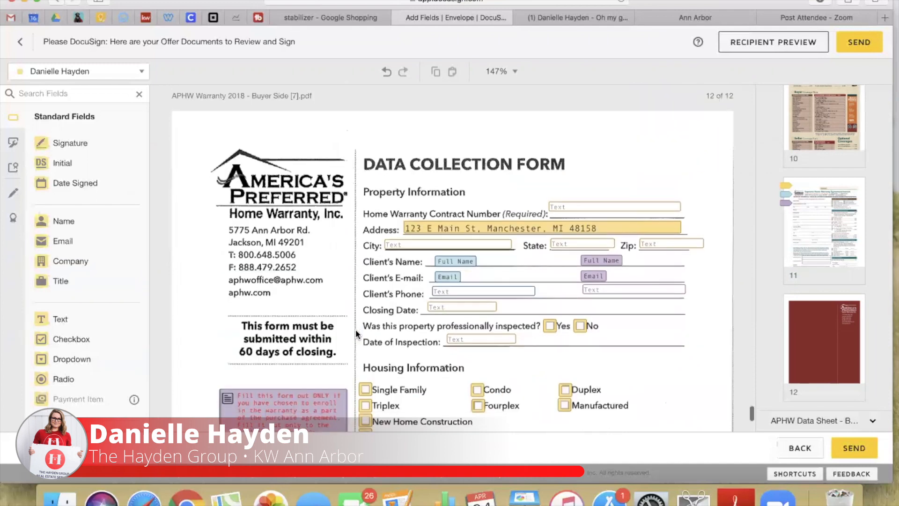
scroll(328, 309, down, 8)
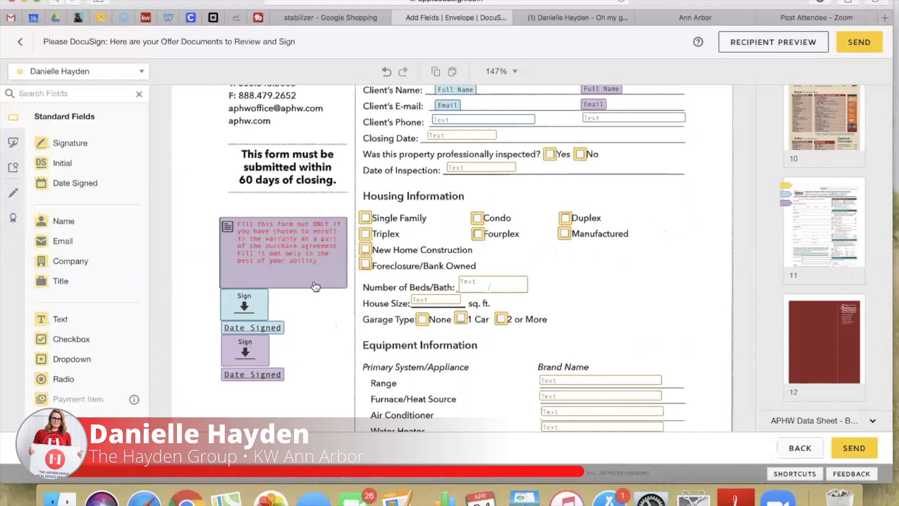
scroll(316, 287, up, 1)
scroll(316, 287, up, 4)
click(365, 331)
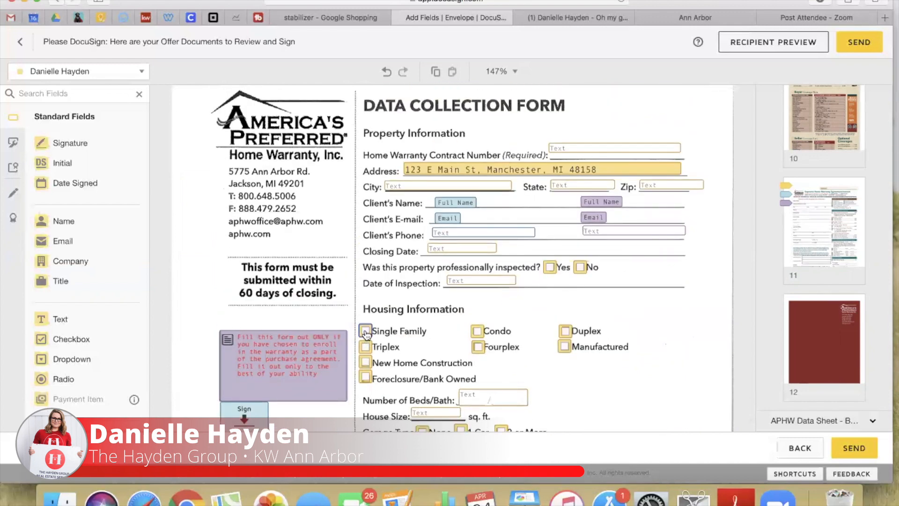
click(776, 213)
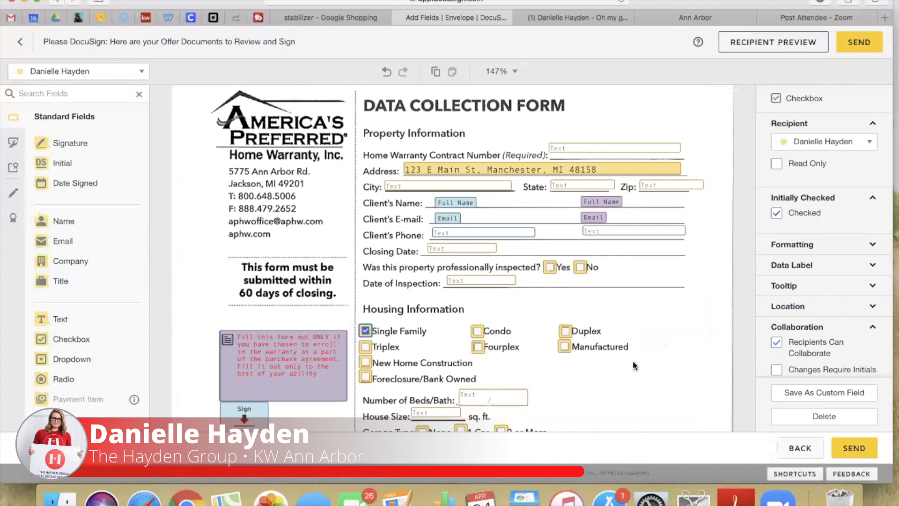
Fill Number of Beds/Bath with '4 beds 2.5 baths' and House Size with 2800
scroll(632, 358, down, 5)
click(473, 266)
click(778, 241)
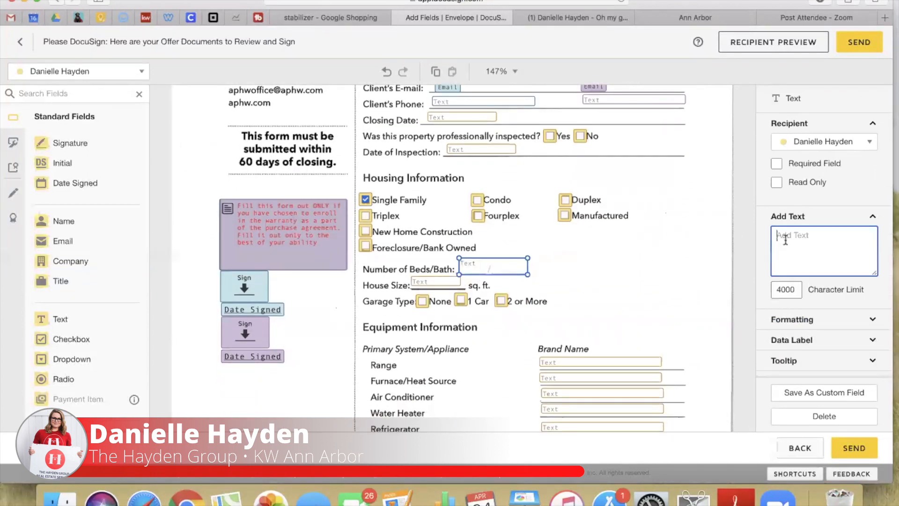
text(4 beds 2.5 baths)
key(BackSpace)
key(BackSpace)
key(BackSpace)
key(BackSpace)
text(eths)
click(439, 283)
click(815, 249)
text(2800)
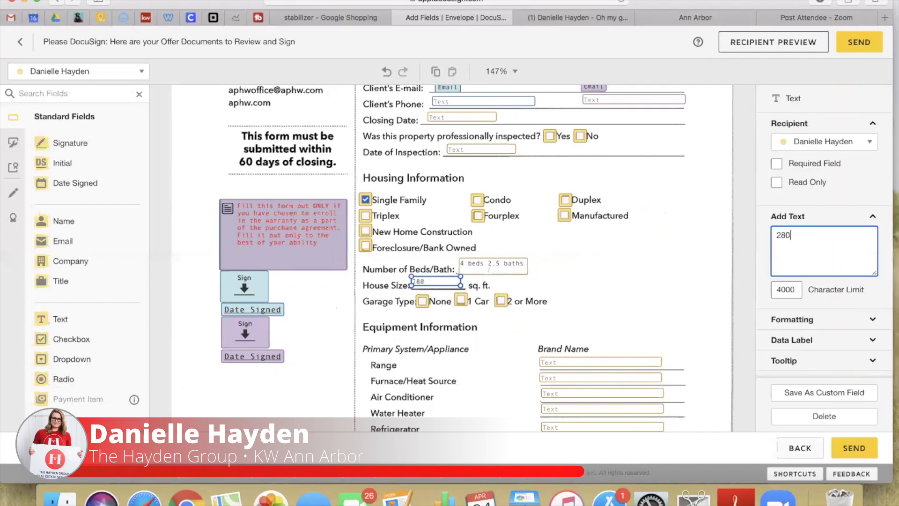
click(734, 272)
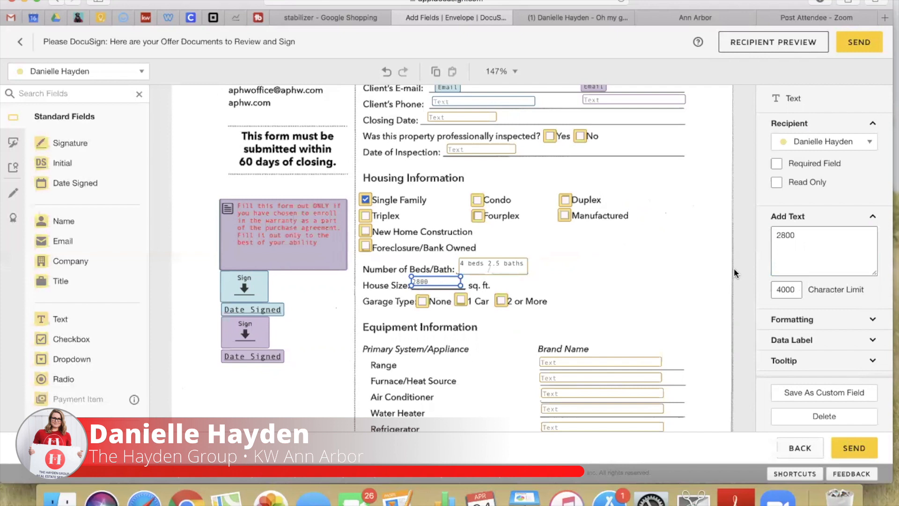
Pre-check the 2 or More garage box
click(500, 300)
click(777, 214)
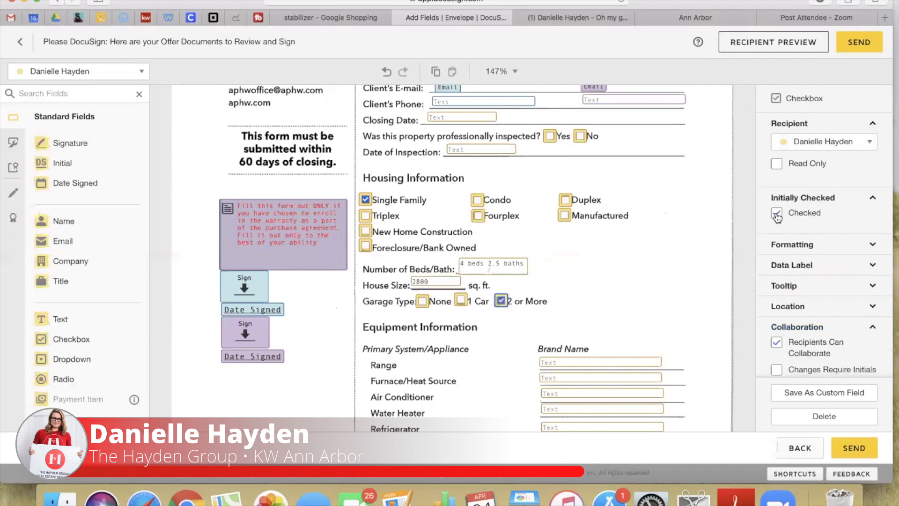
scroll(574, 267, down, 4)
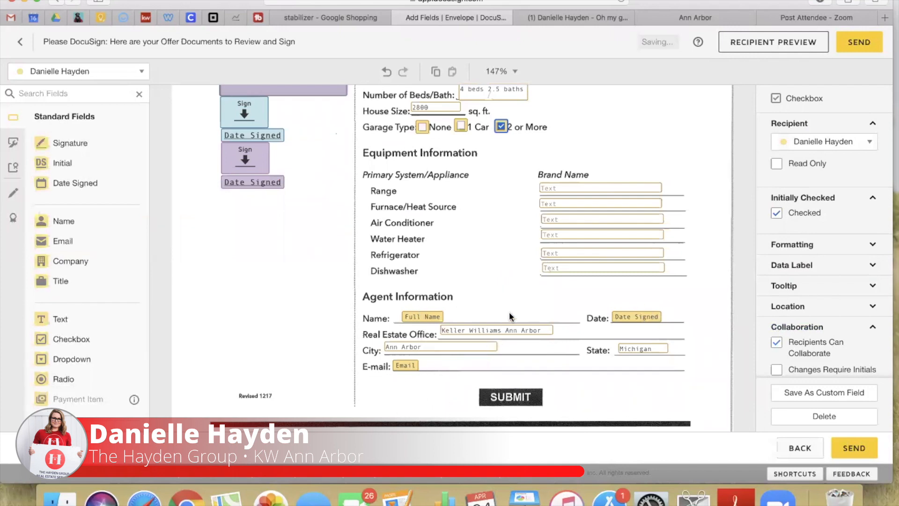
Pre-check the Yes box for the property being professionally inspected
scroll(602, 224, up, 8)
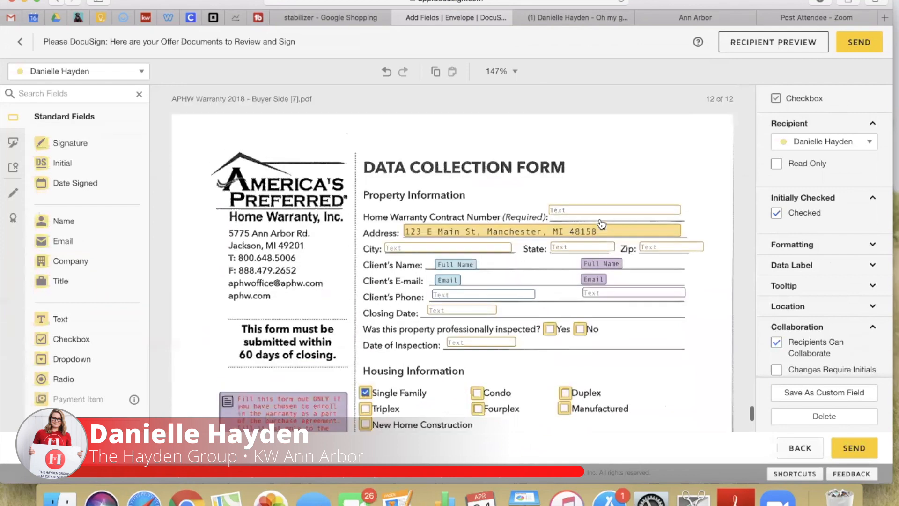
scroll(545, 296, down, 4)
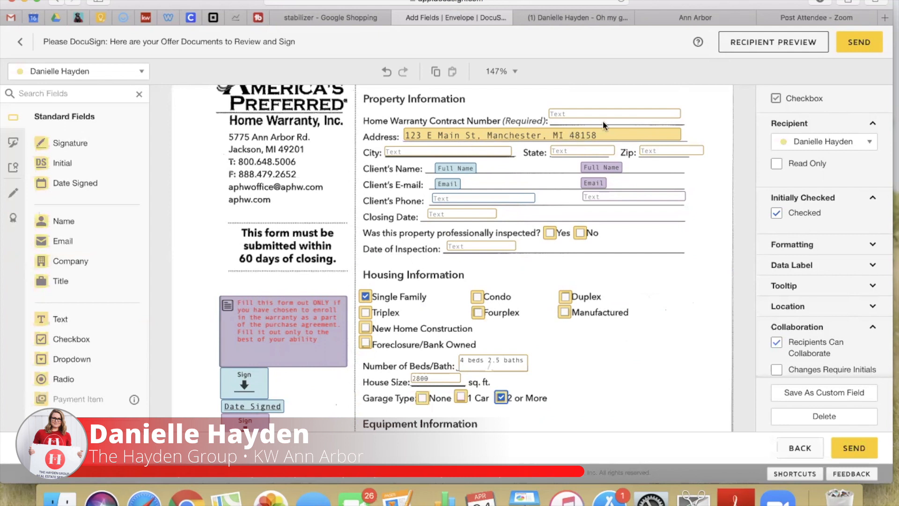
scroll(602, 120, down, 1)
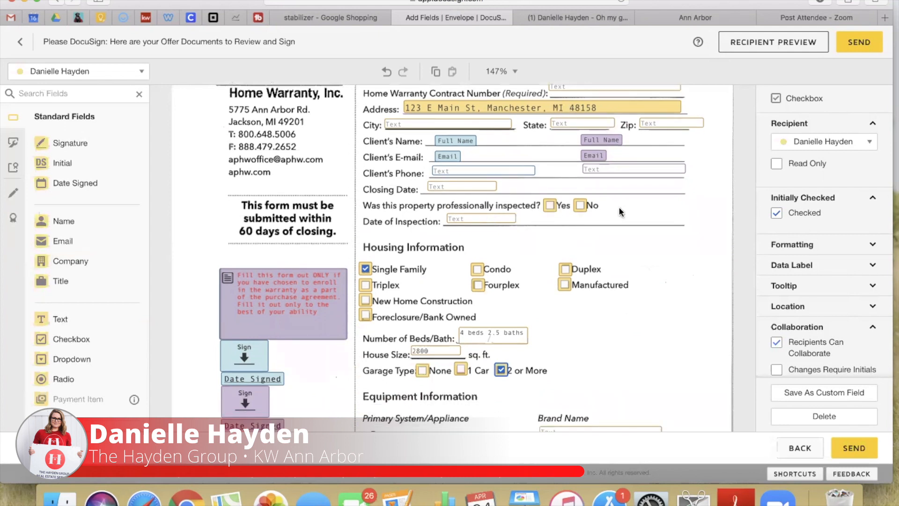
click(581, 206)
click(550, 205)
click(776, 214)
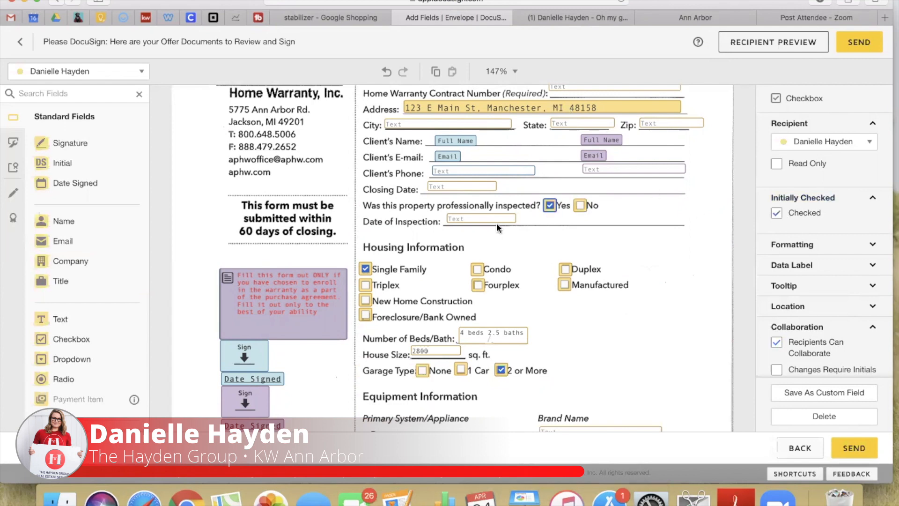
Set the Date of Inspection to TBD and send the envelope
click(469, 219)
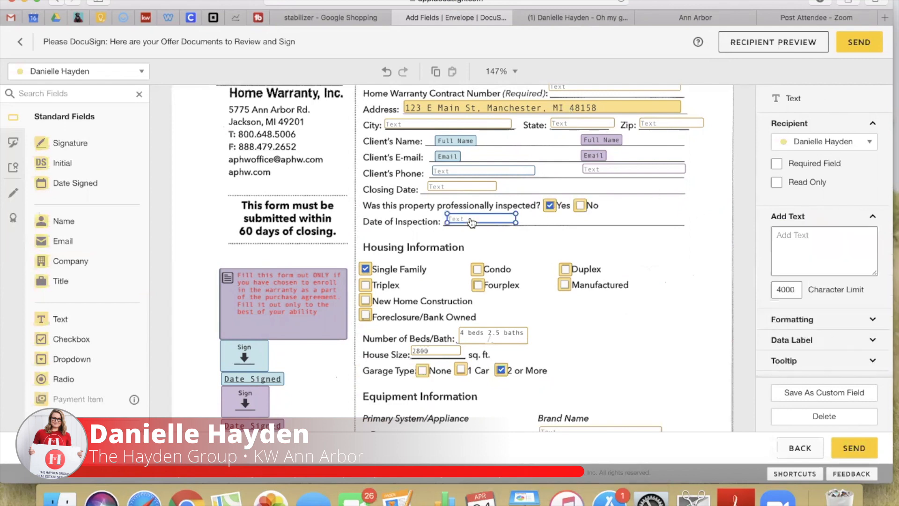
click(551, 237)
scroll(556, 213, down, 5)
scroll(554, 208, down, 2)
scroll(555, 208, up, 10)
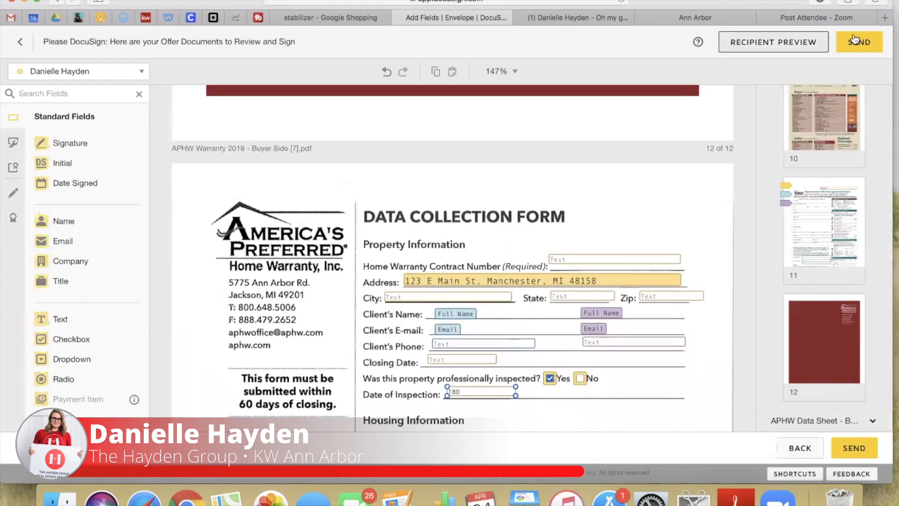
click(854, 40)
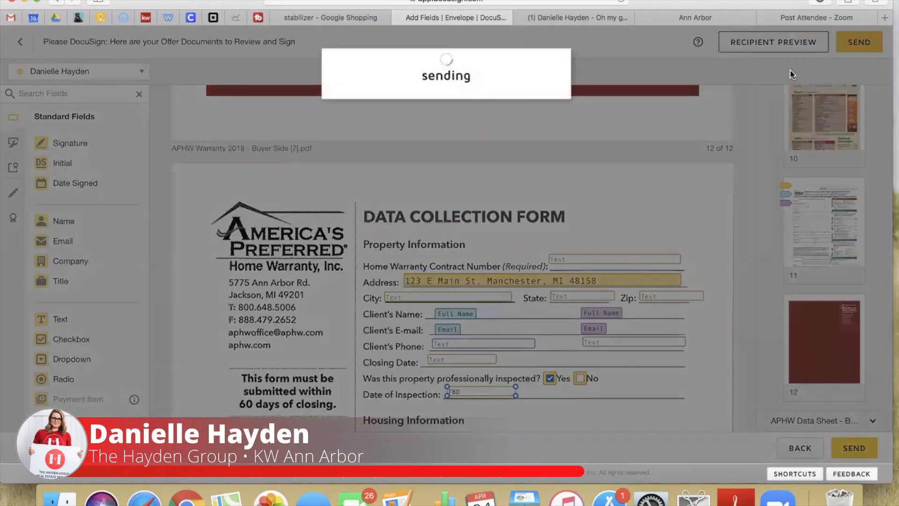
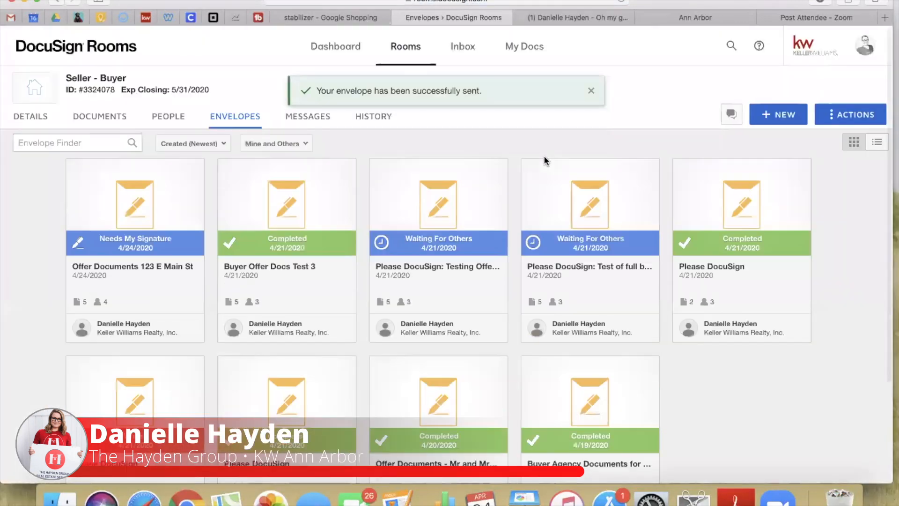
Open the new DocuSign offer-documents email in Gmail and launch its Review Documents link
click(11, 18)
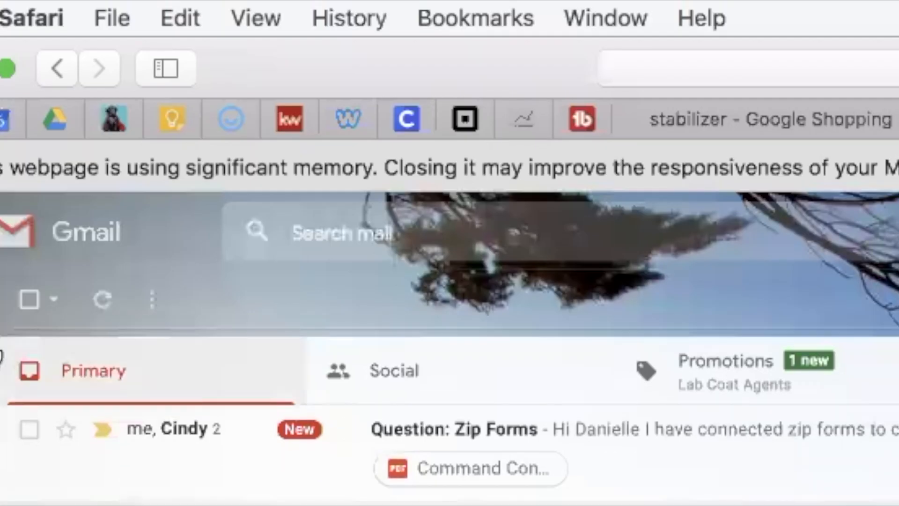
click(568, 428)
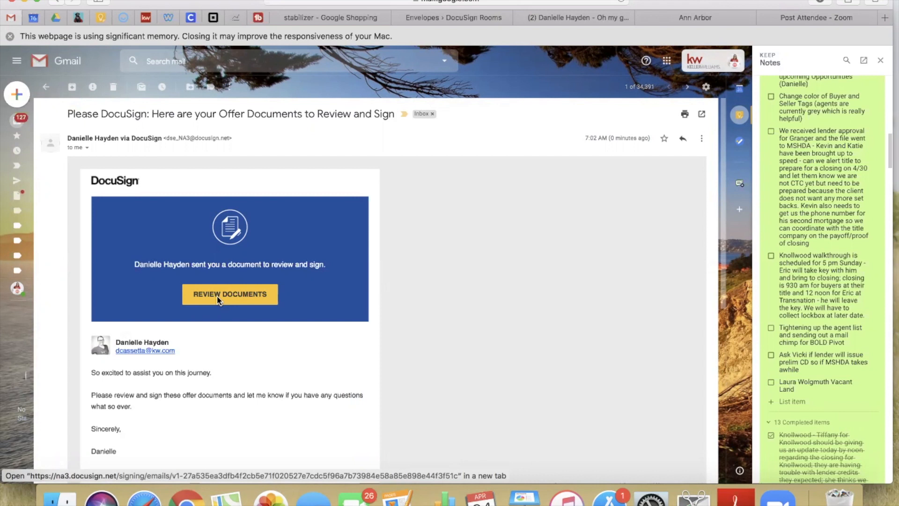
click(209, 296)
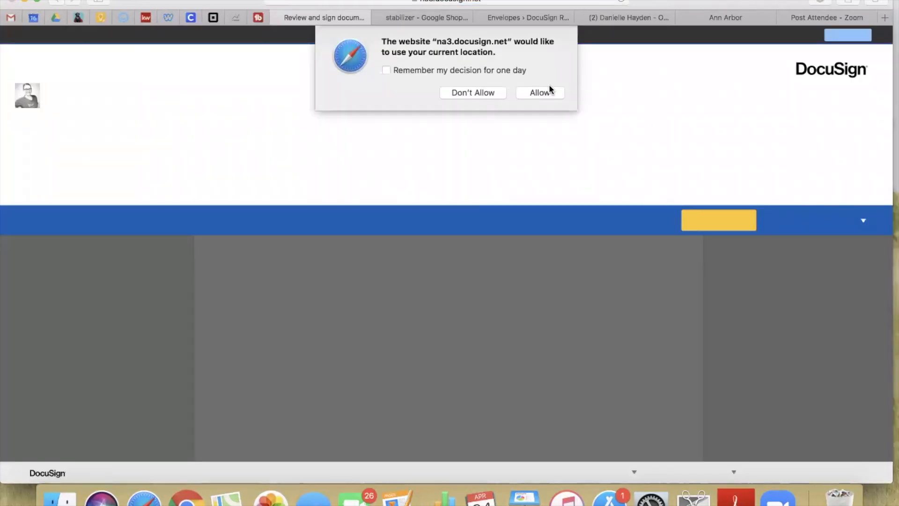
Allow location access, read the agent's full message, and continue into the sales contract
click(546, 91)
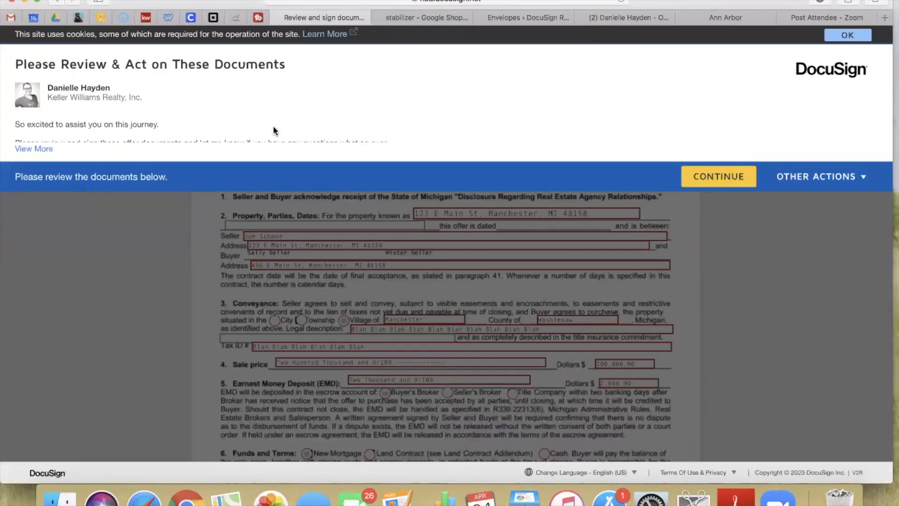
click(41, 148)
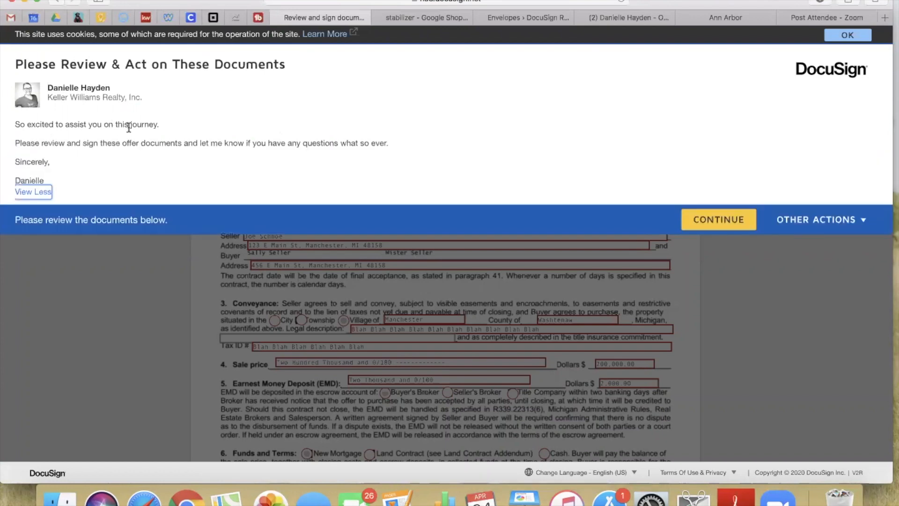
click(714, 220)
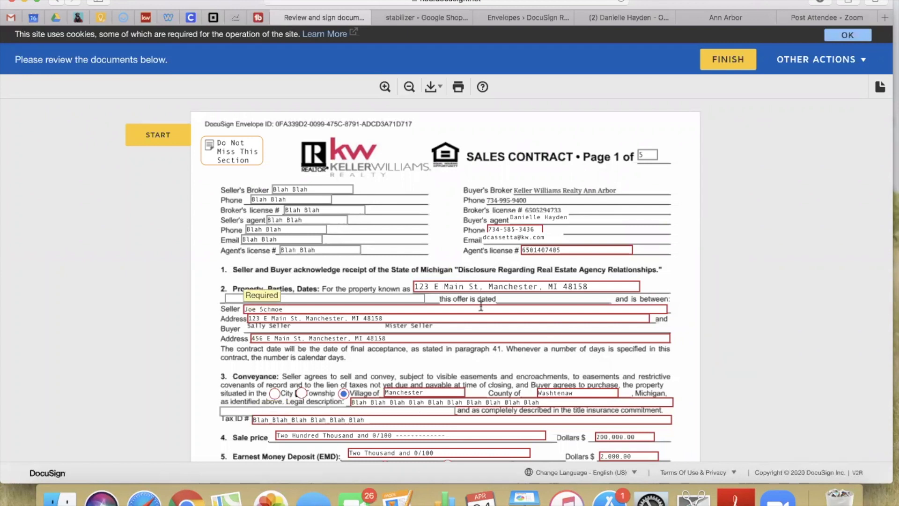
Start the guided walk through license number, property address, seller, buyer address, Village and Manchester
click(157, 141)
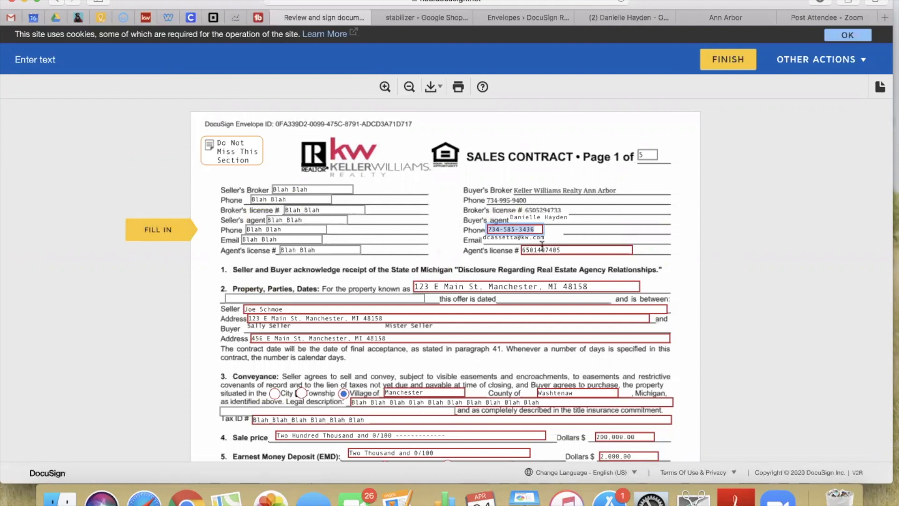
click(157, 230)
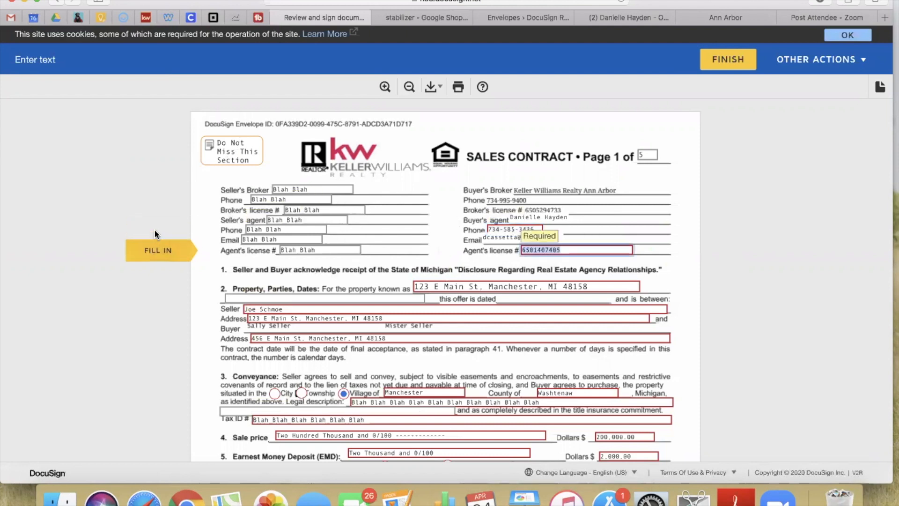
click(157, 253)
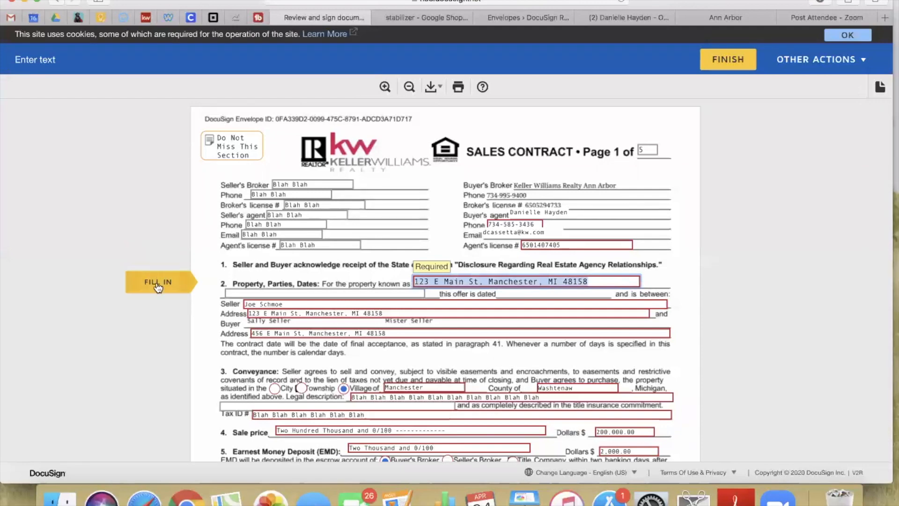
click(158, 285)
click(157, 285)
click(158, 286)
click(158, 285)
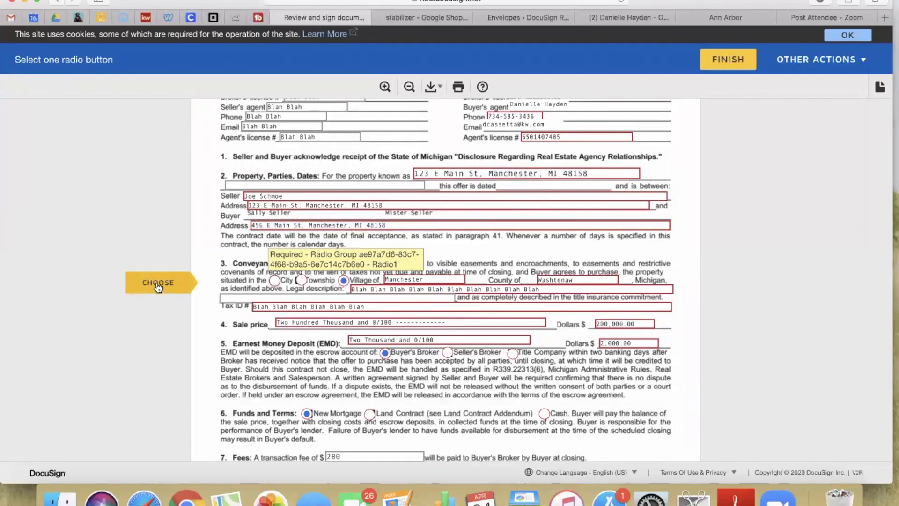
click(158, 284)
click(157, 284)
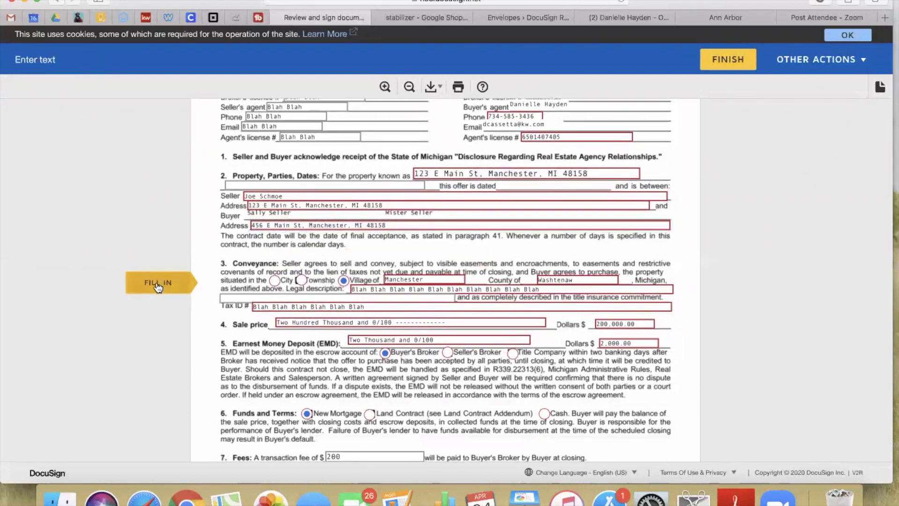
click(158, 287)
Continue past county, Tax ID, 200,000.00 sale price, earnest money and escrow choices to page 2
click(158, 287)
click(158, 287)
click(159, 287)
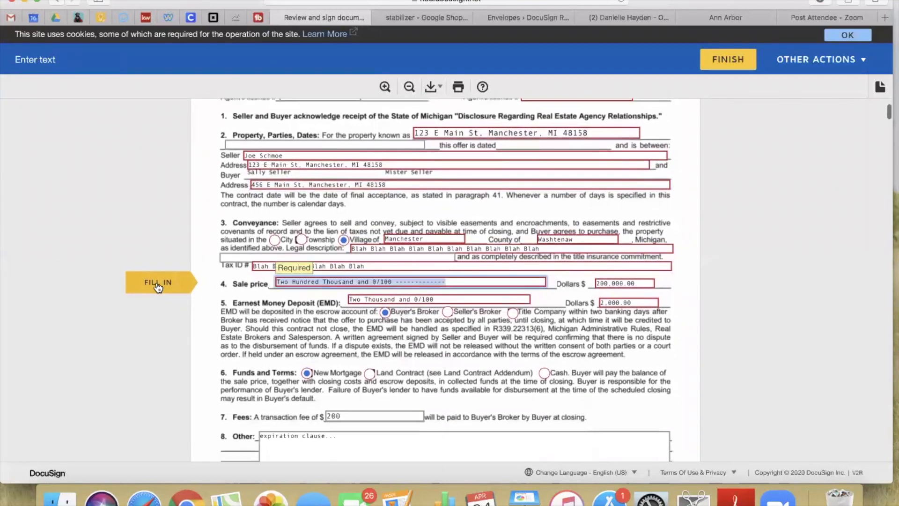
click(159, 286)
click(158, 287)
click(159, 286)
click(159, 285)
click(158, 283)
click(158, 283)
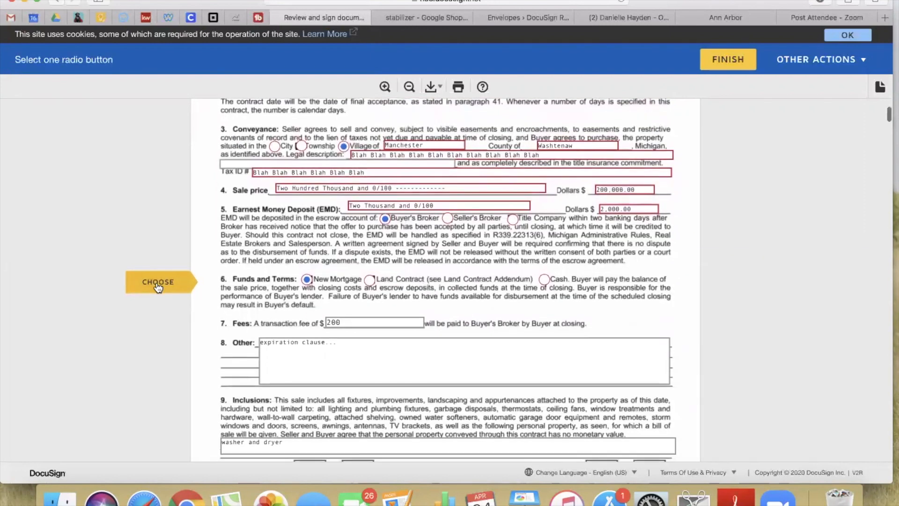
click(158, 283)
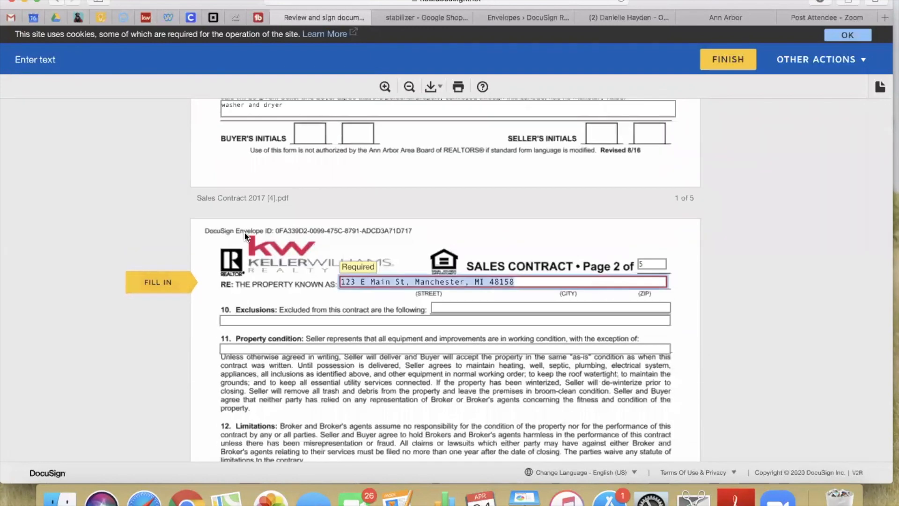
Append ', refrigerator' to the contract's Inclusions list
scroll(244, 236, up, 5)
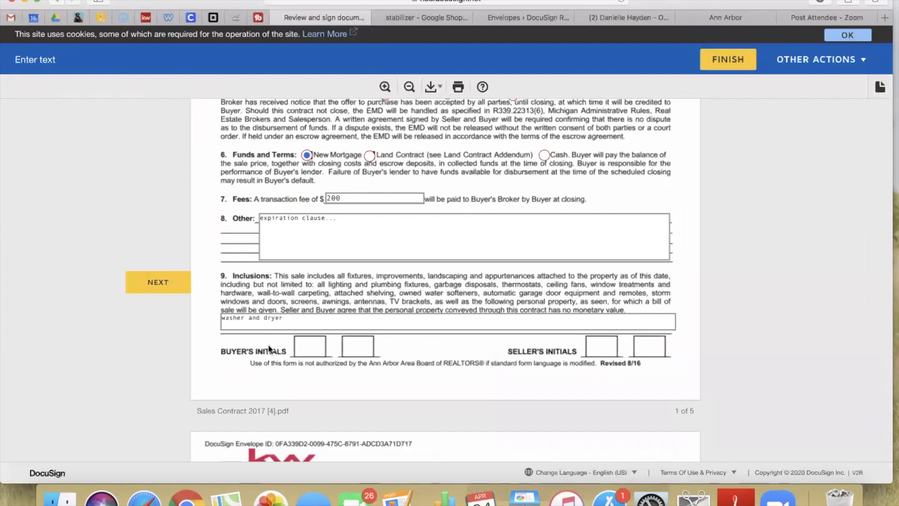
click(295, 322)
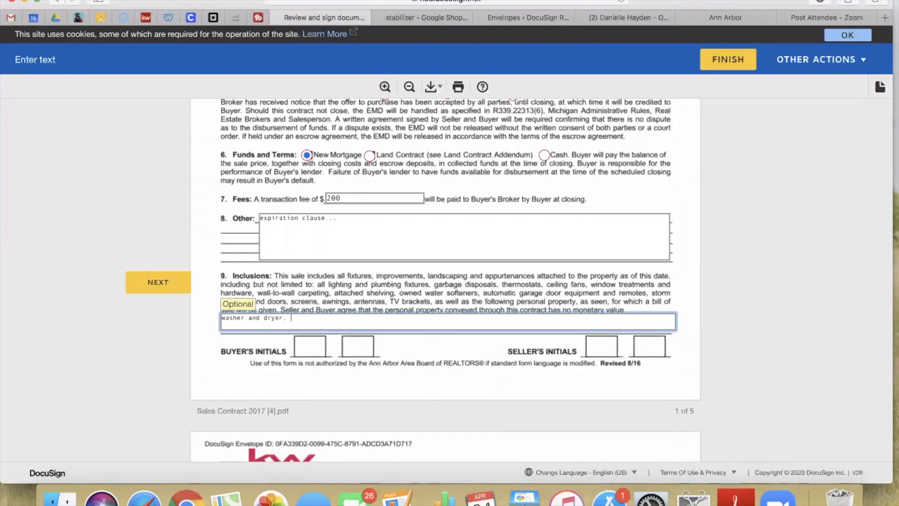
text(, refrigerator)
click(150, 281)
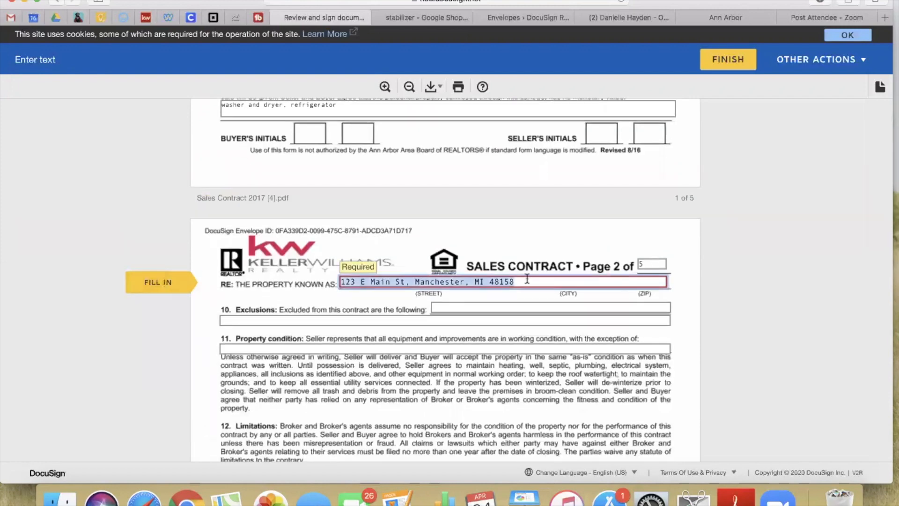
Move past the home warranty fields and make Title Company the section 17 water escrow holder
click(136, 287)
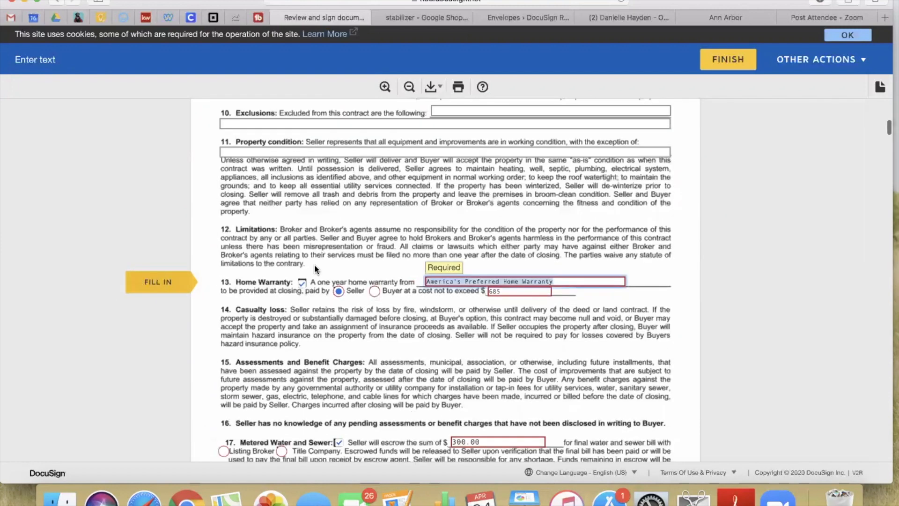
scroll(313, 264, up, 2)
scroll(273, 194, down, 3)
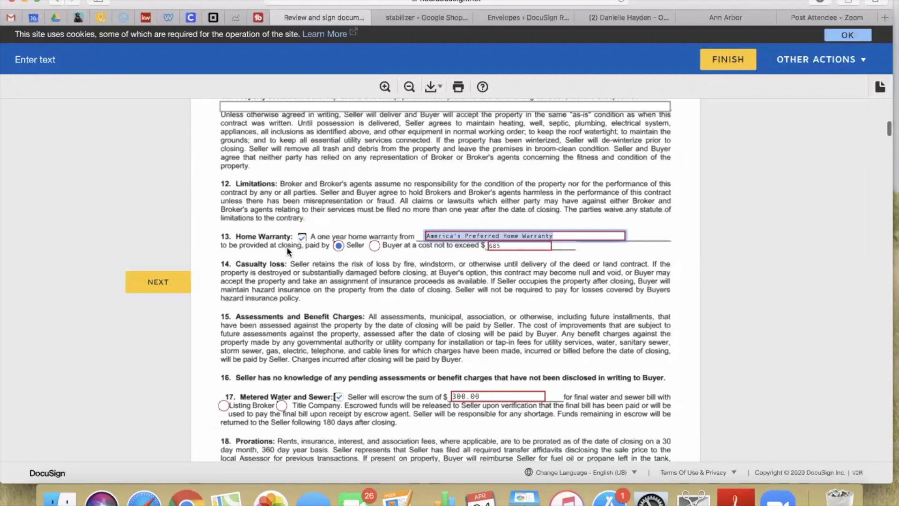
scroll(349, 318, down, 5)
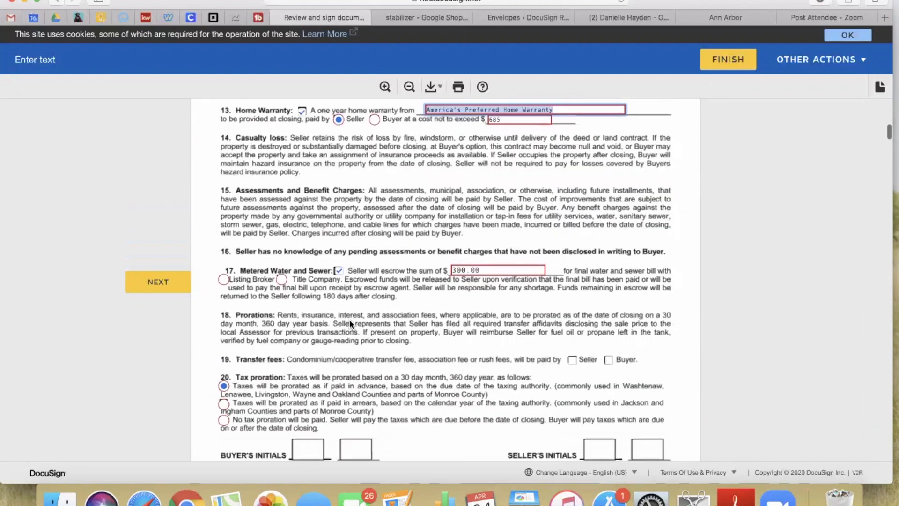
click(163, 281)
click(163, 281)
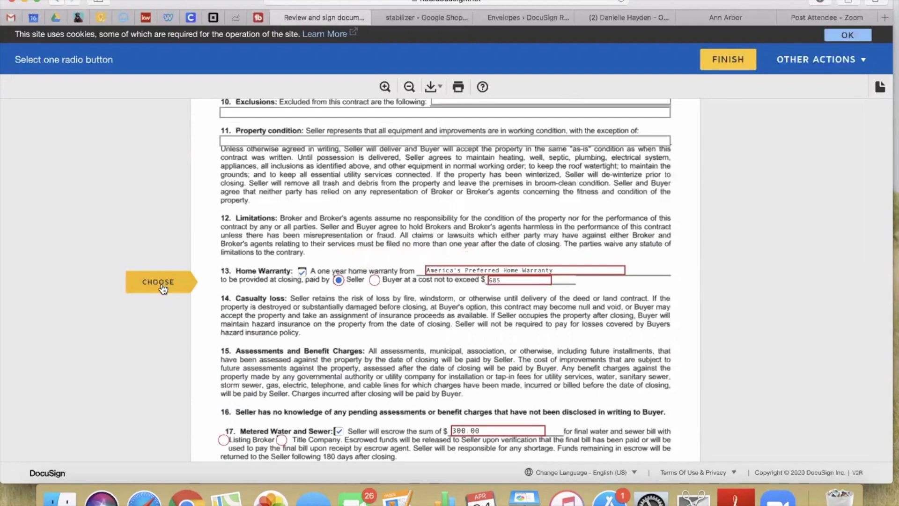
click(163, 291)
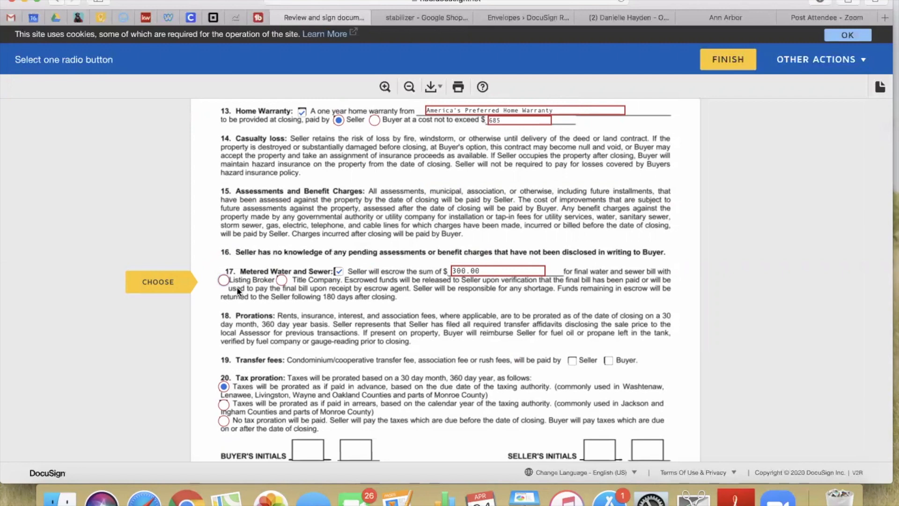
click(281, 281)
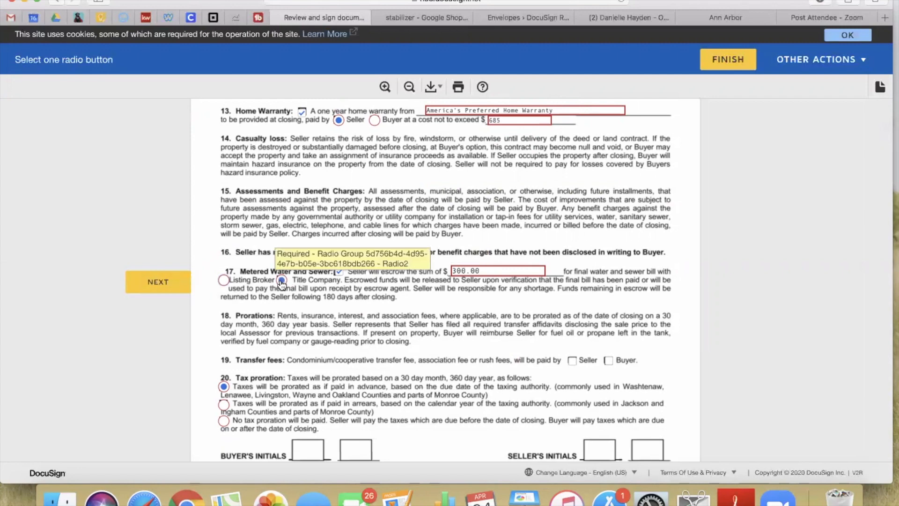
click(148, 283)
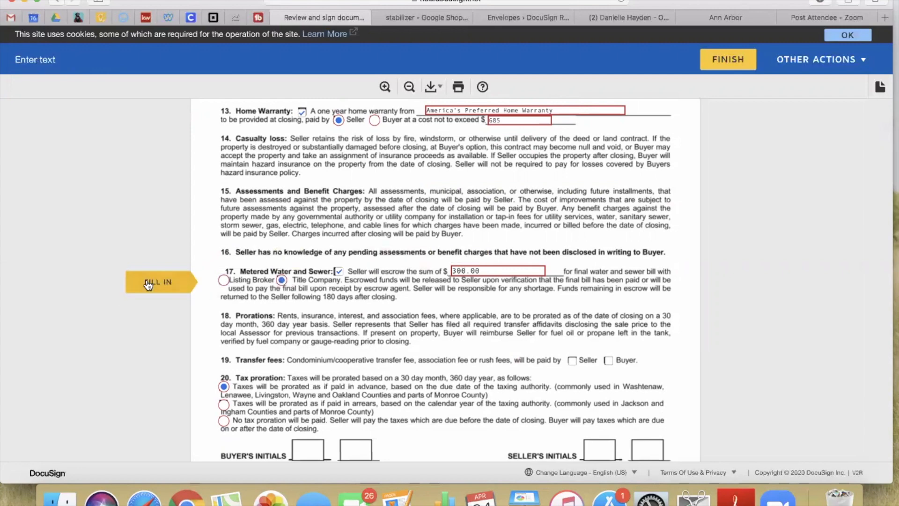
click(148, 283)
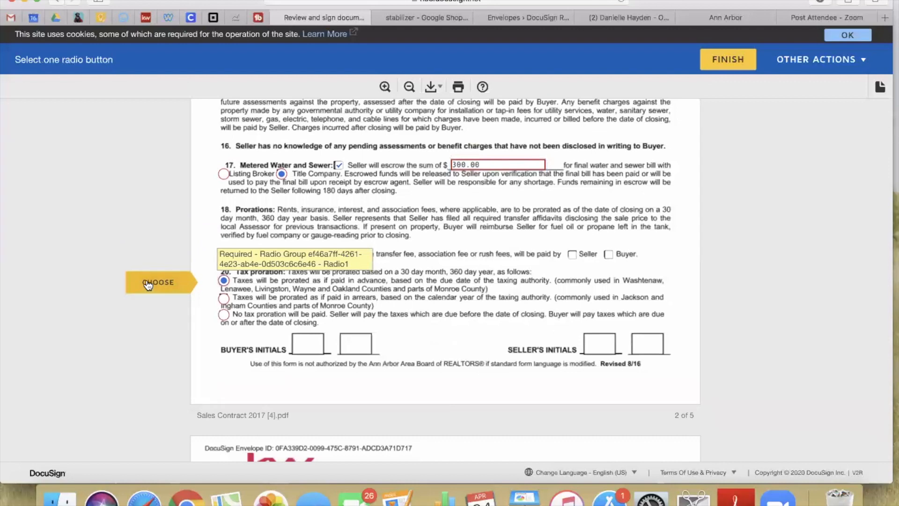
Advance through sections 20–24 and set the possession date to 04/24/2020
click(148, 283)
click(148, 283)
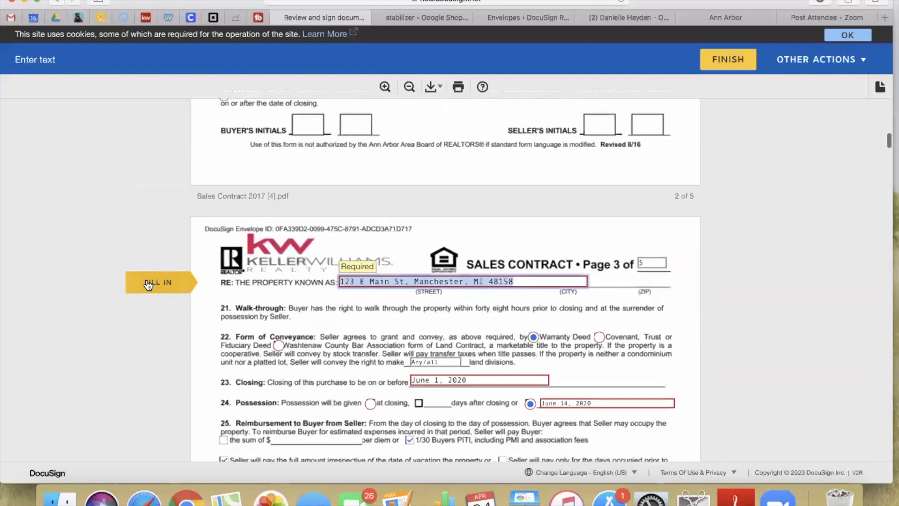
click(148, 282)
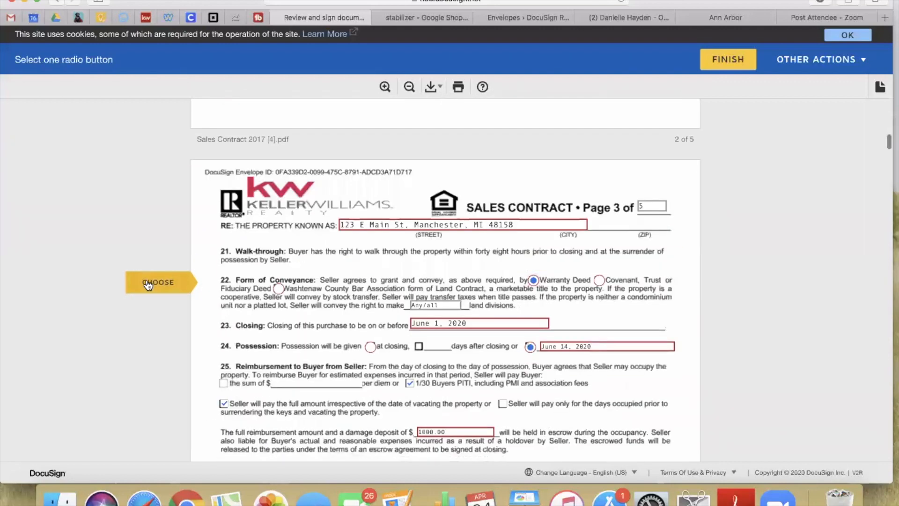
click(148, 283)
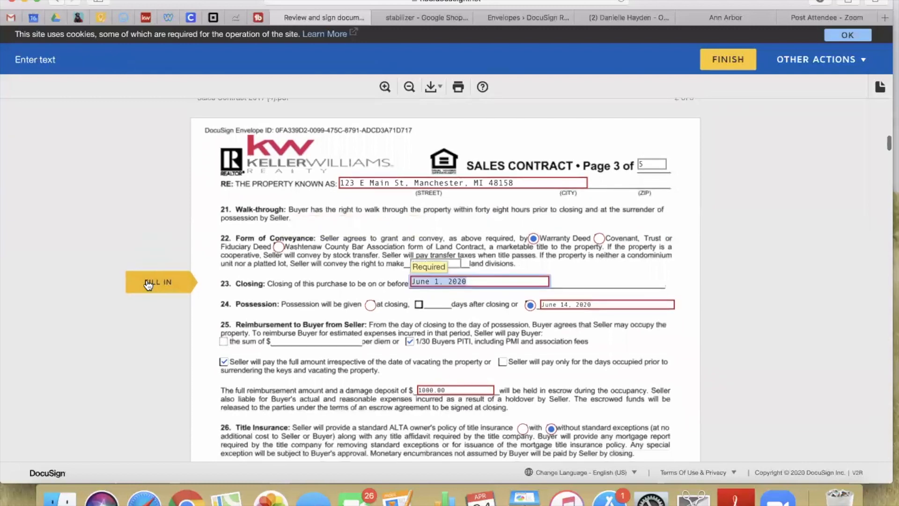
click(148, 282)
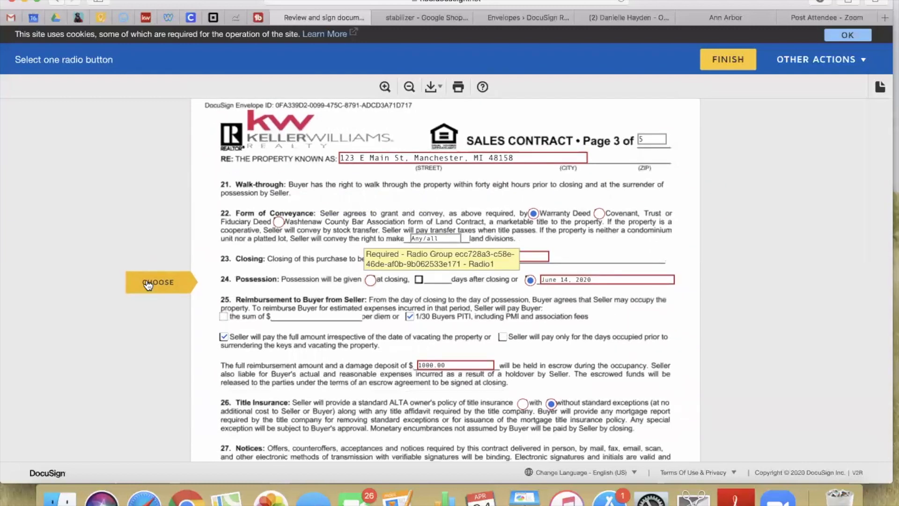
click(148, 283)
click(148, 282)
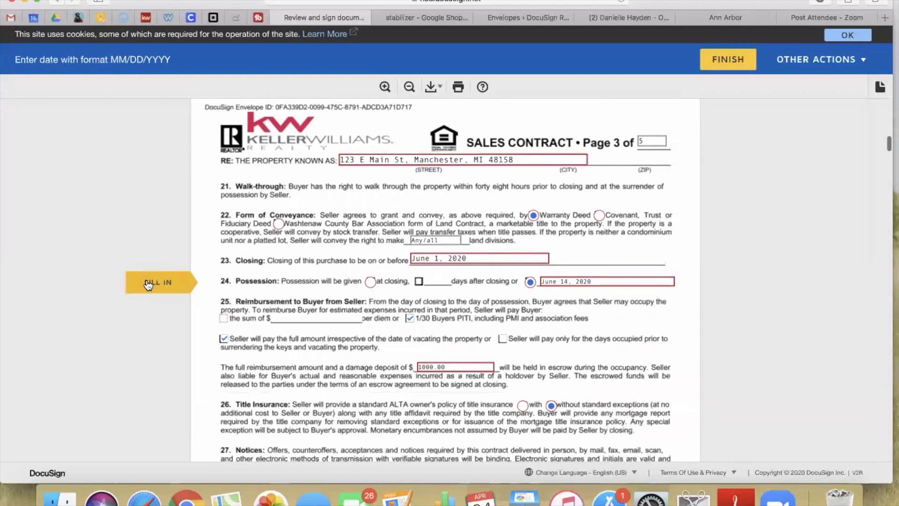
click(148, 282)
click(601, 196)
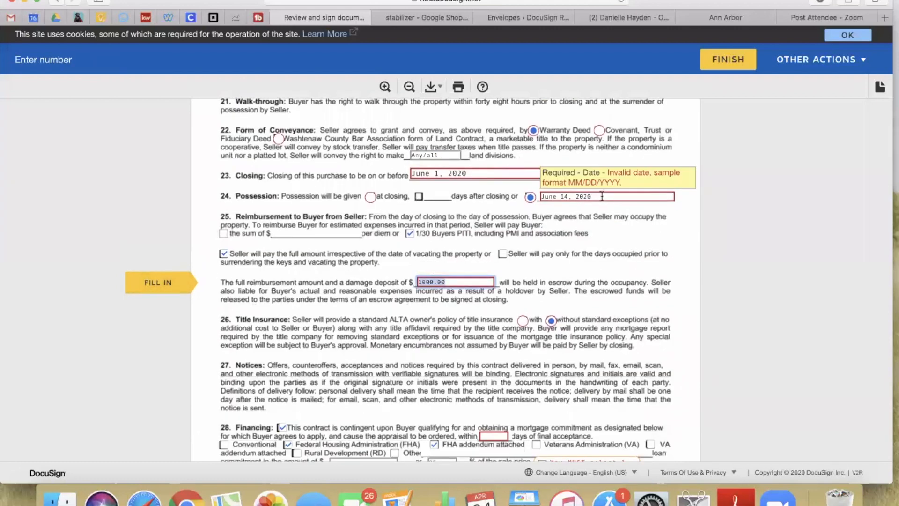
click(642, 305)
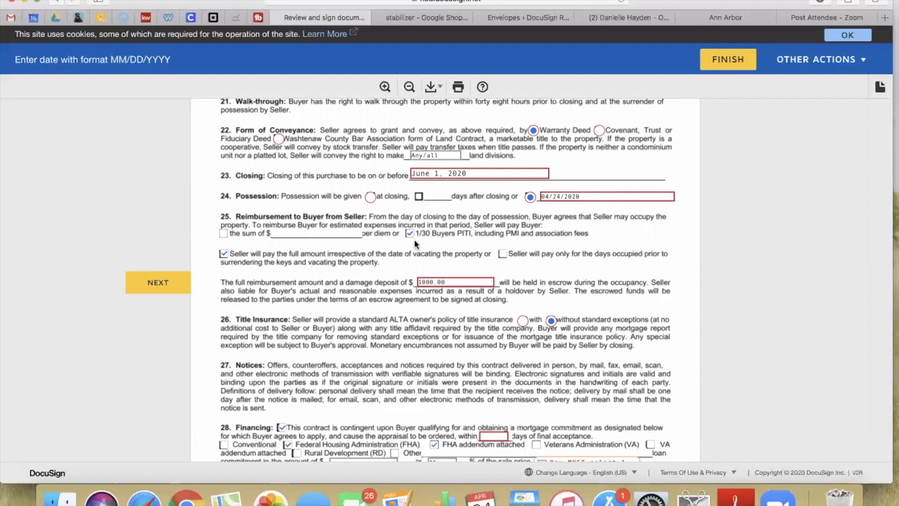
Replace the damage deposit amount so it reads 2500.00
scroll(321, 251, down, 2)
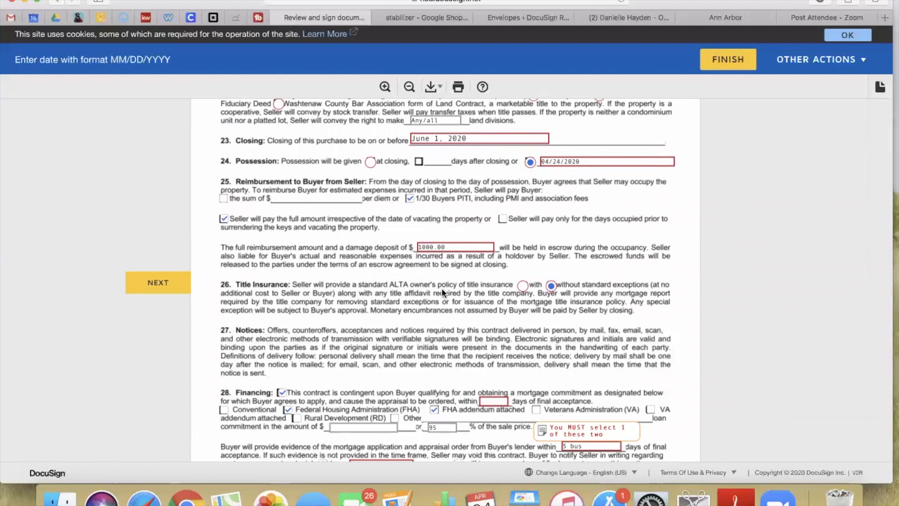
double_click(457, 243)
text(25)
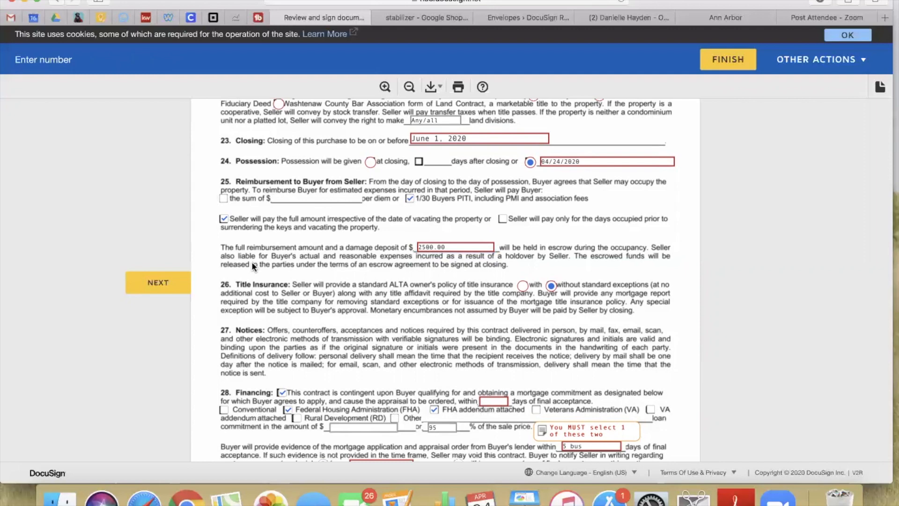
scroll(251, 261, down, 3)
Enter '5 bus' in the section 28 appraisal days field
click(174, 276)
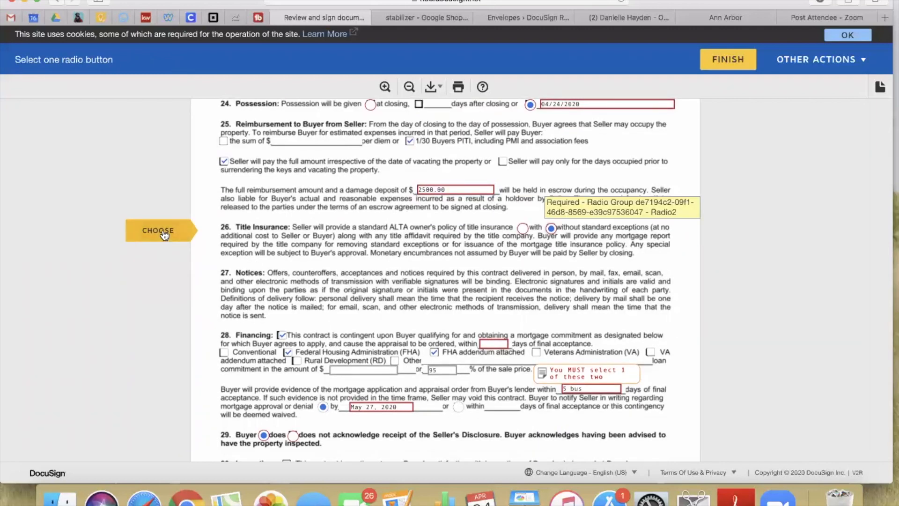
click(163, 234)
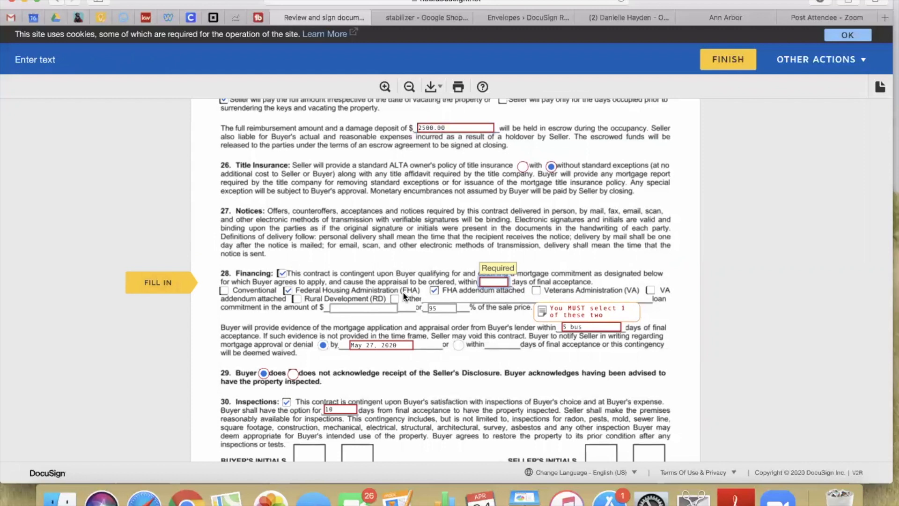
text(5 bus)
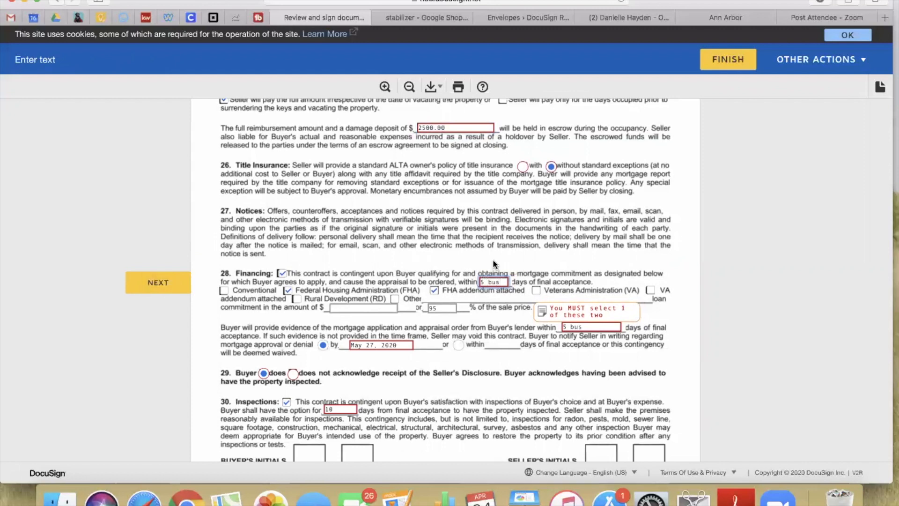
click(166, 287)
Look at May 2020 in the mortgage approval calendar, then reach section 30's inspection days
click(165, 287)
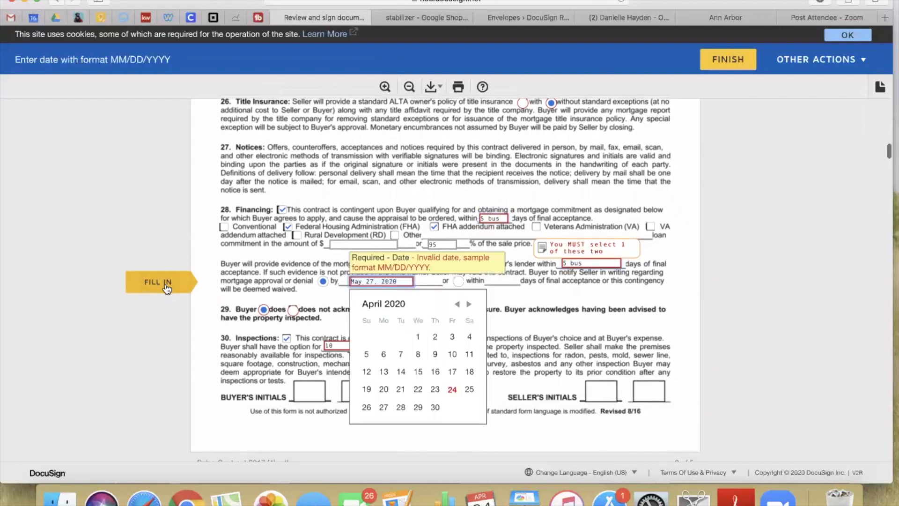
click(469, 304)
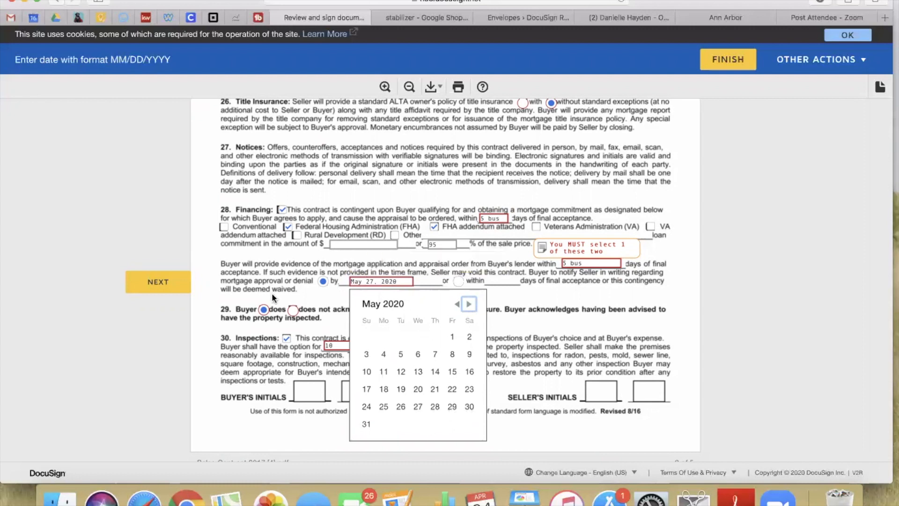
click(276, 266)
click(169, 283)
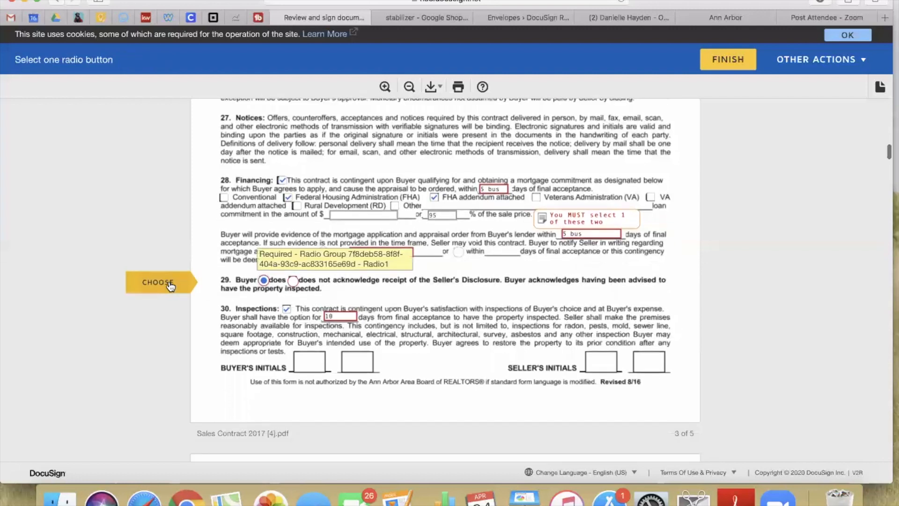
click(169, 283)
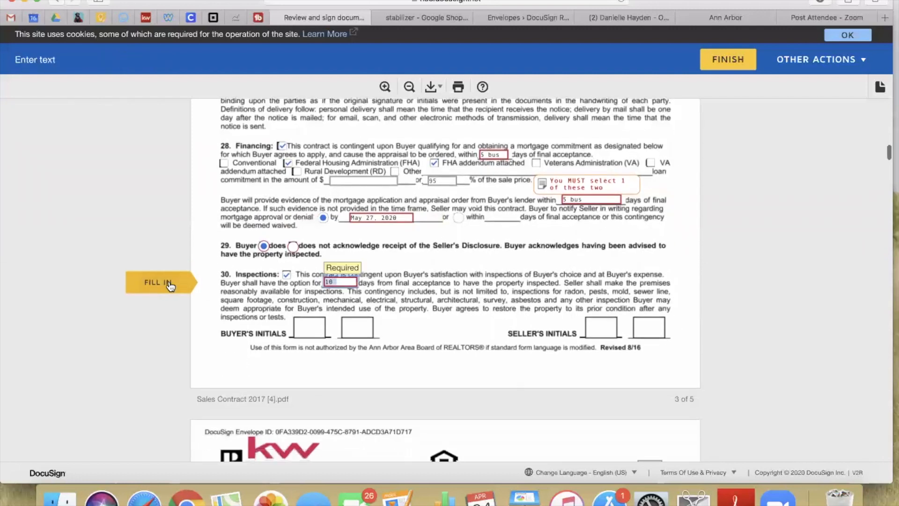
click(345, 283)
Make the inspection days '10 bus' and advance through page 4 to attorney approval days
text(bus)
click(158, 283)
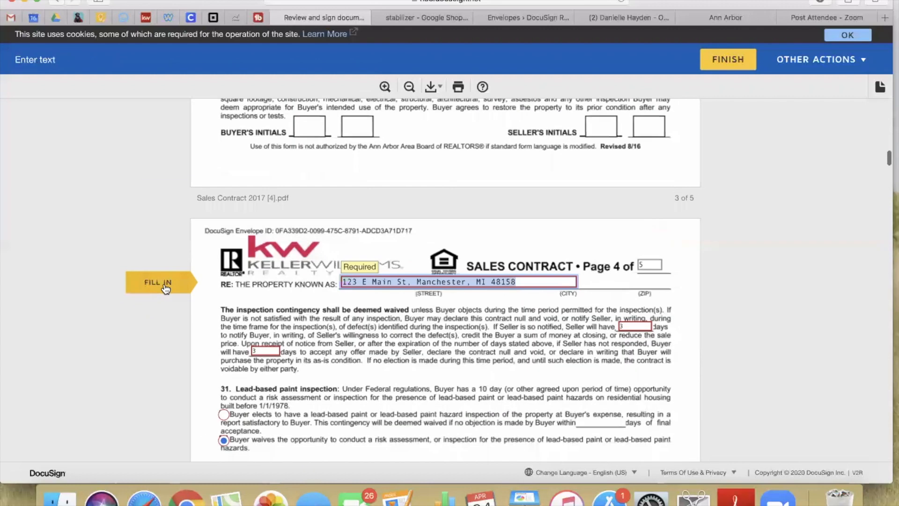
click(158, 282)
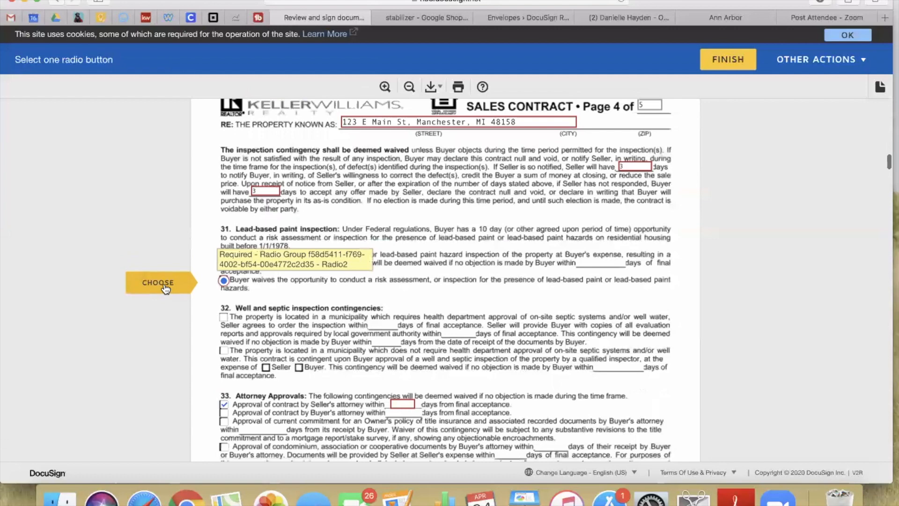
click(158, 283)
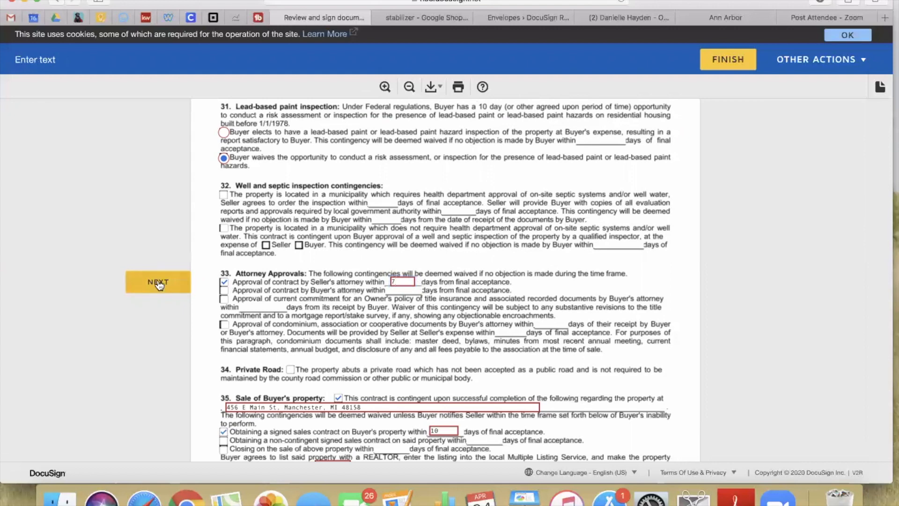
Change section 35's sale-of-buyer's-property days to '10 bus' and continue to the Notice of Buyer Agency
click(158, 282)
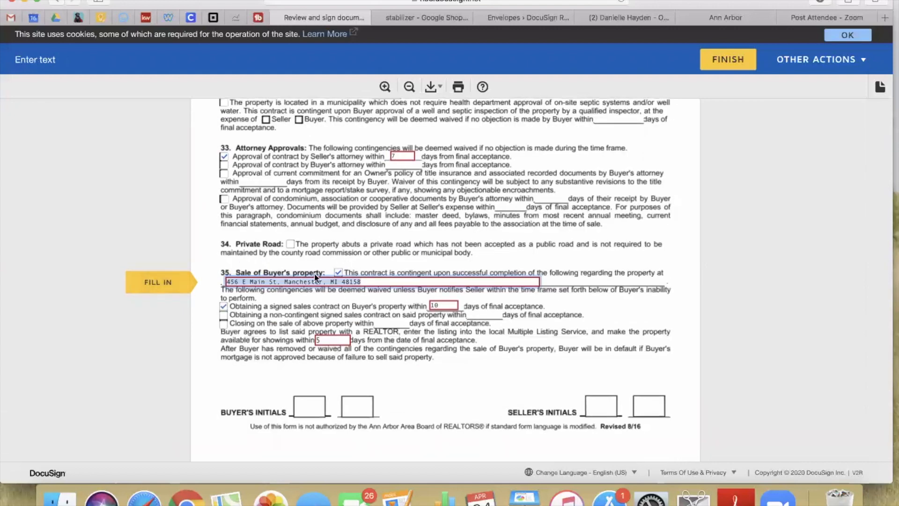
click(444, 305)
key(BackSpace)
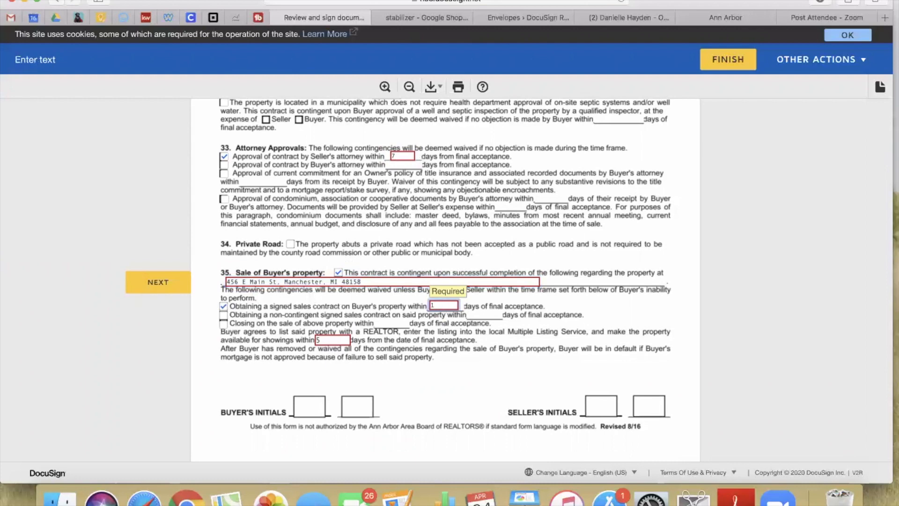
click(159, 283)
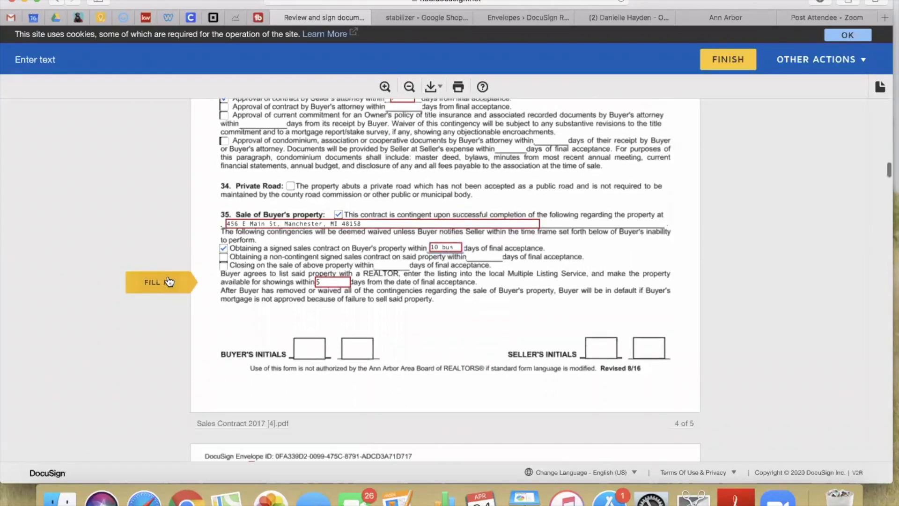
click(155, 283)
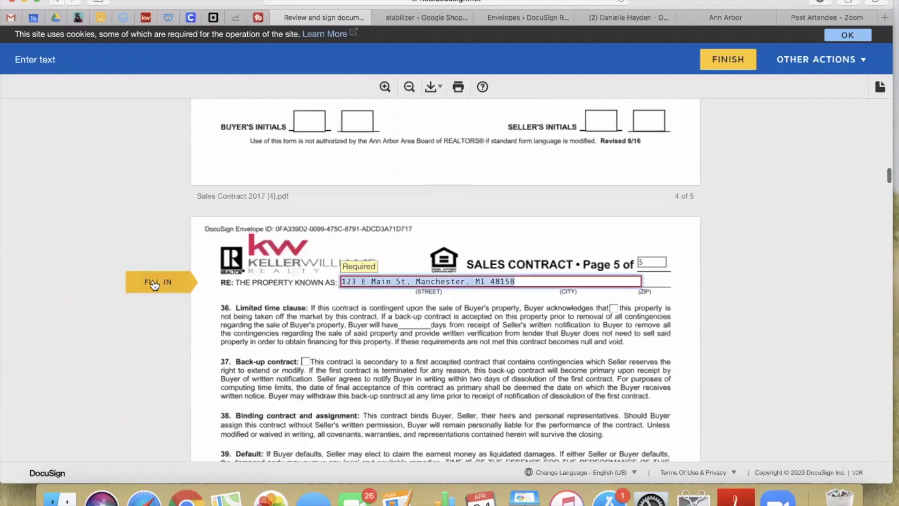
click(154, 283)
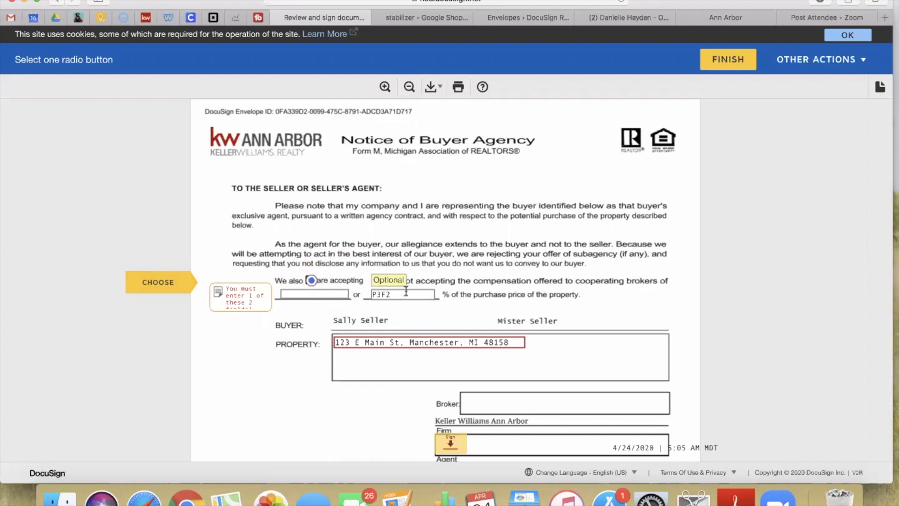
Sign the Notice of Buyer Agency at the agent signature field
click(157, 283)
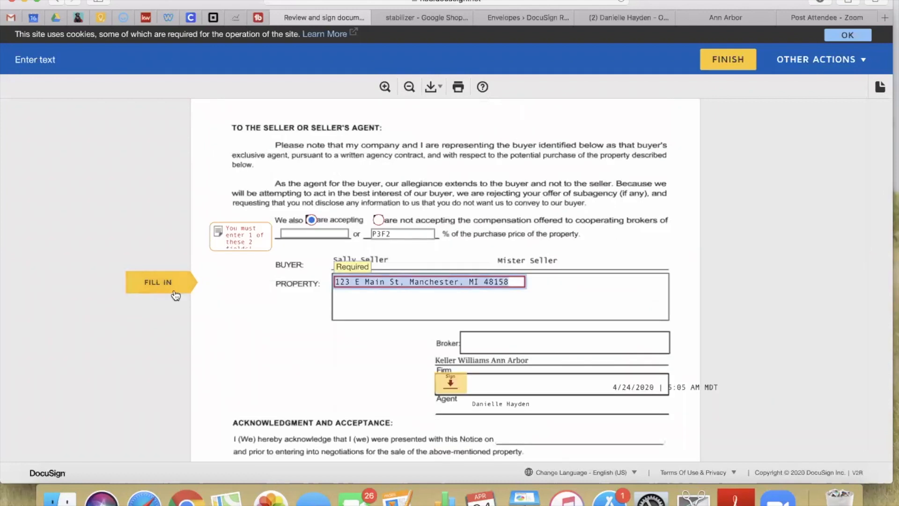
click(175, 295)
click(479, 269)
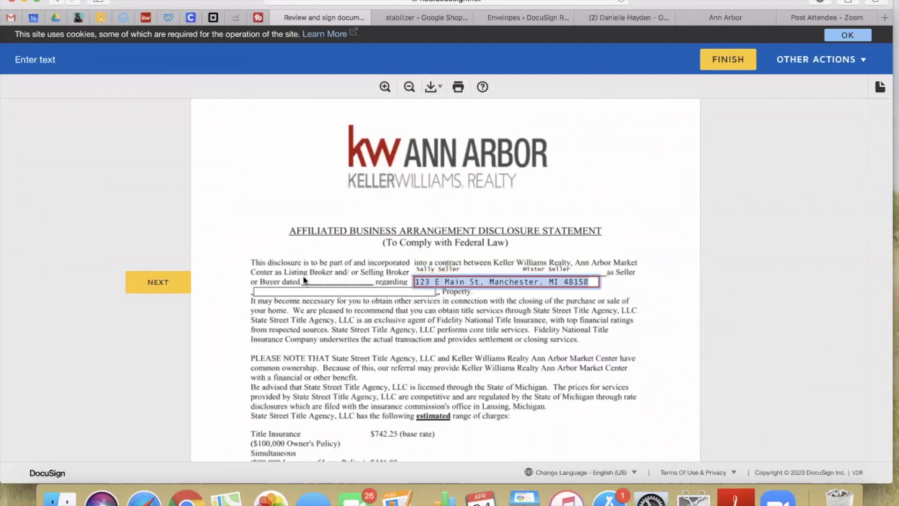
Enter 'above' for the warranty's City State County Zip and step through the remaining warranty fields
click(158, 287)
click(158, 283)
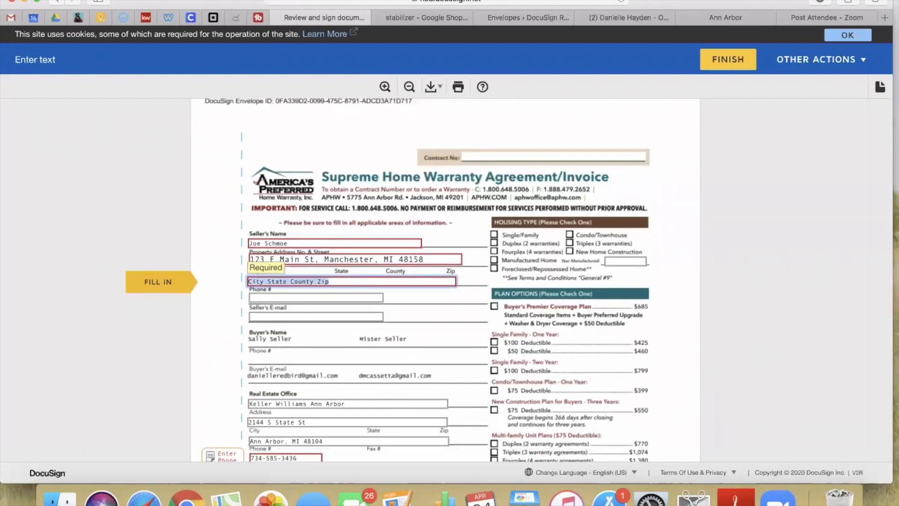
text(above)
click(140, 284)
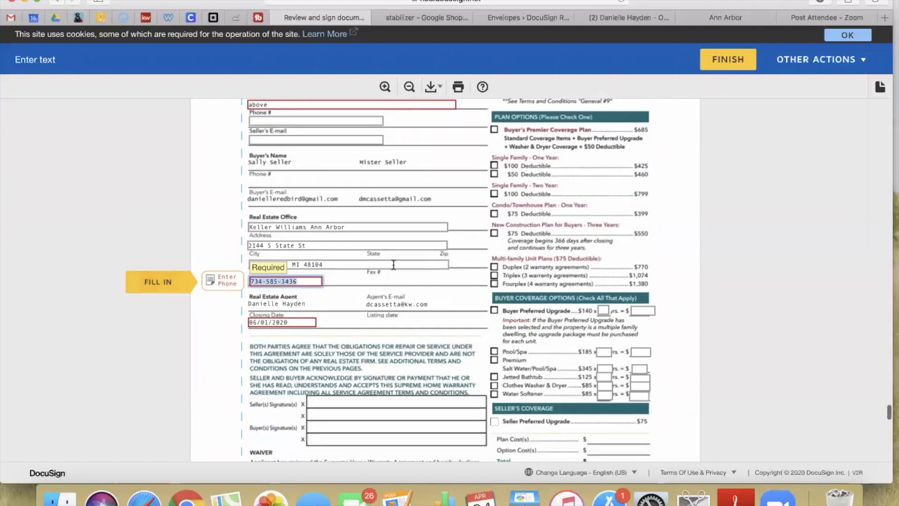
click(157, 285)
click(158, 287)
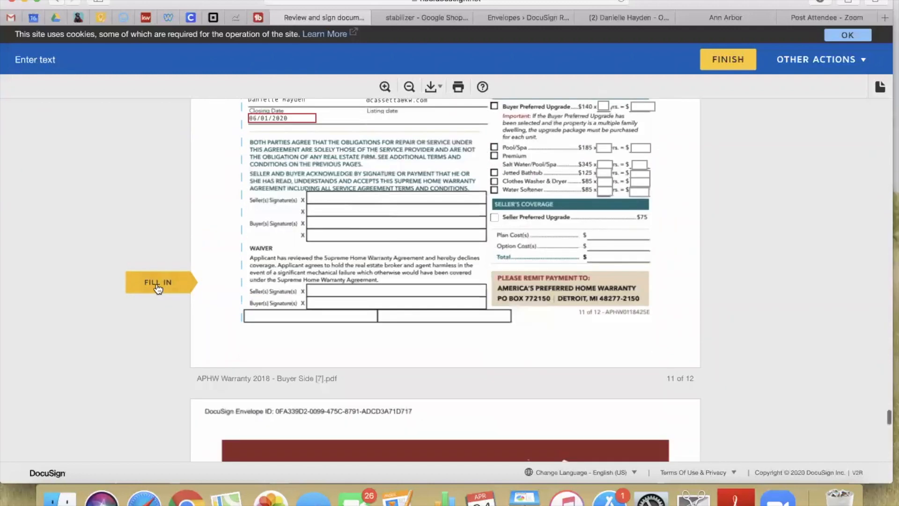
click(158, 284)
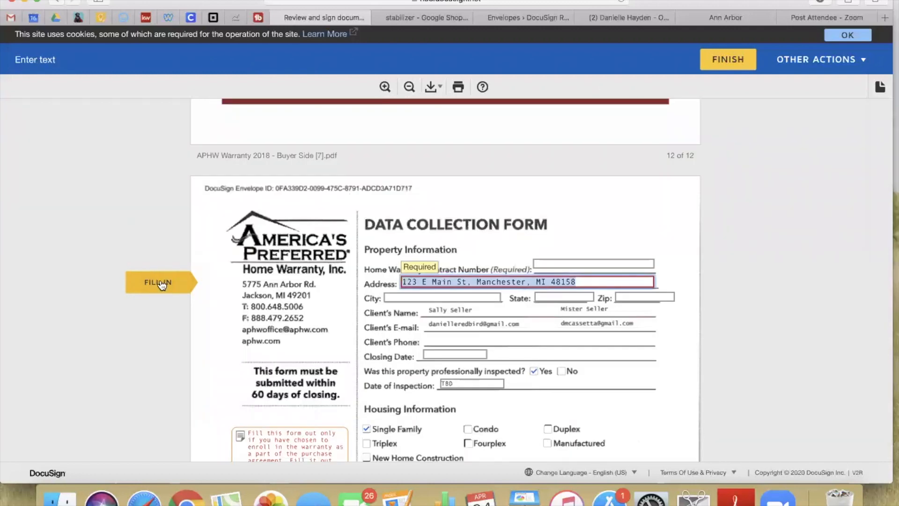
click(160, 284)
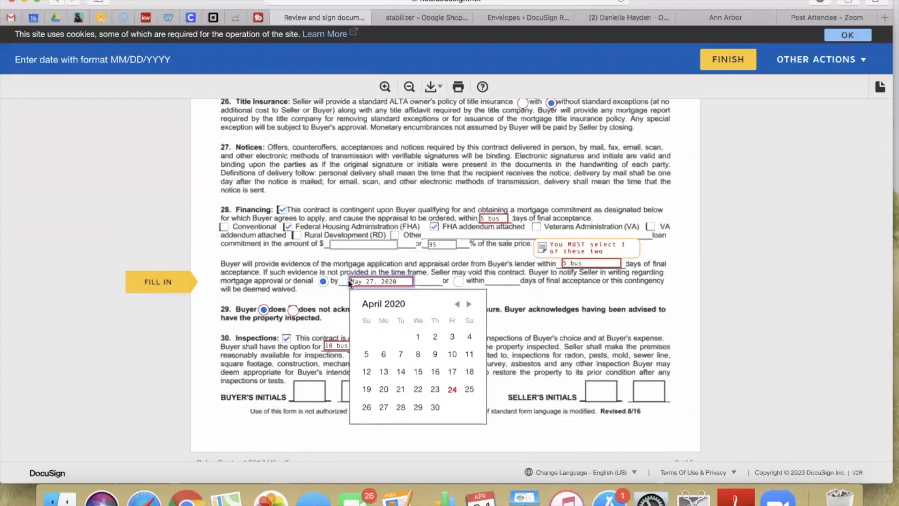
Pick May 27, 2020 as the mortgage approval date, finish signing, and acknowledge the confirmation
click(469, 304)
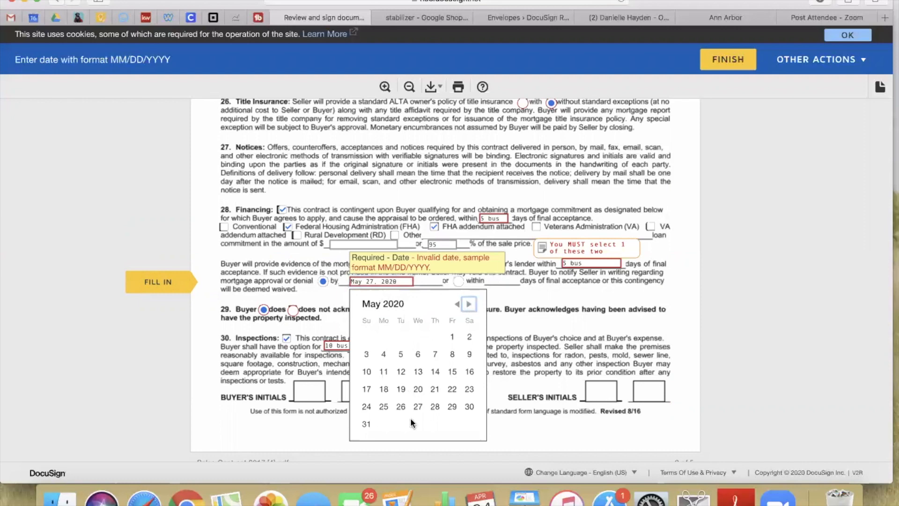
click(418, 407)
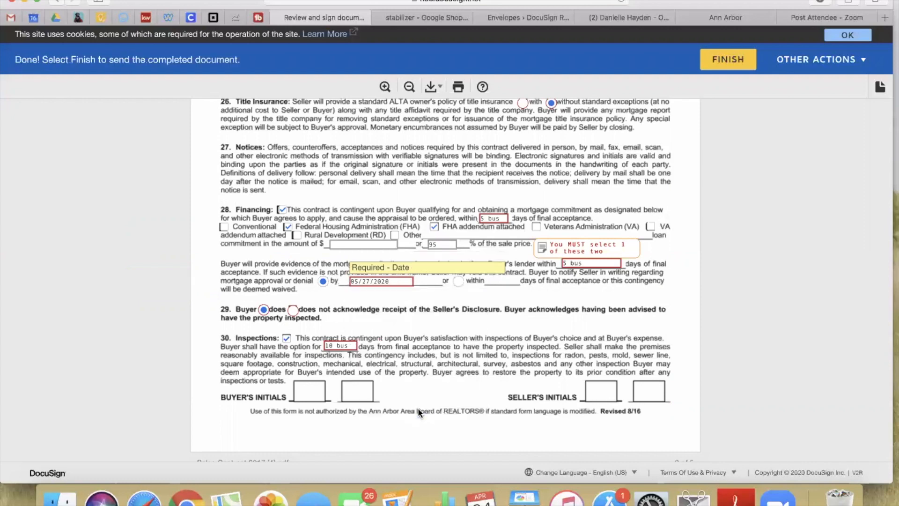
click(728, 67)
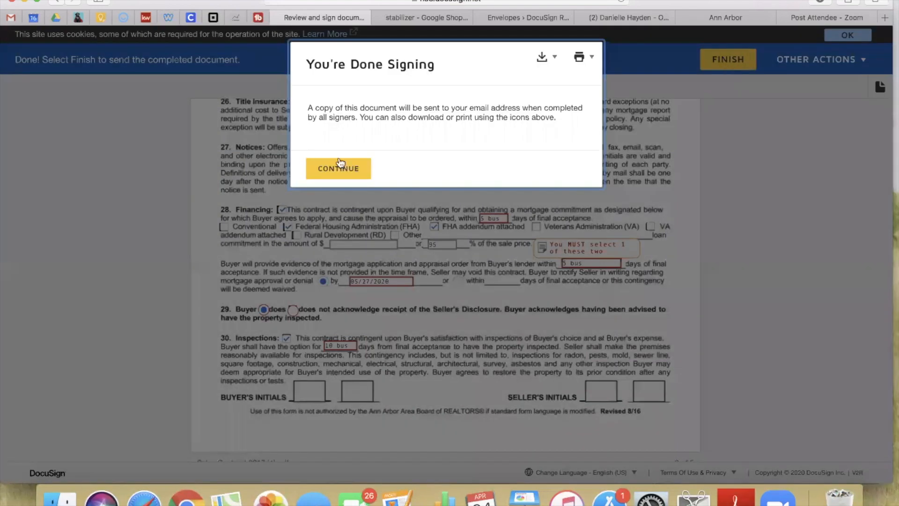
click(341, 165)
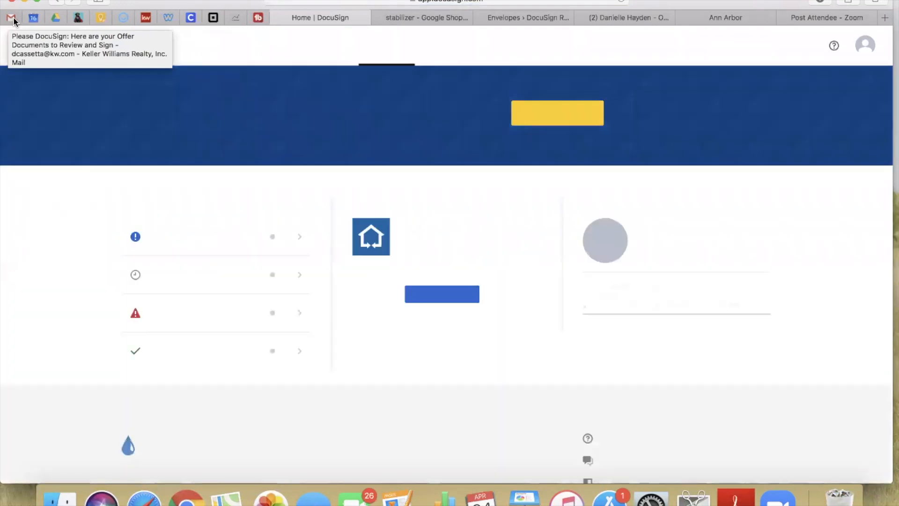
Switch to the second Gmail account, open the DocuSign offer email, and launch its documents
click(12, 18)
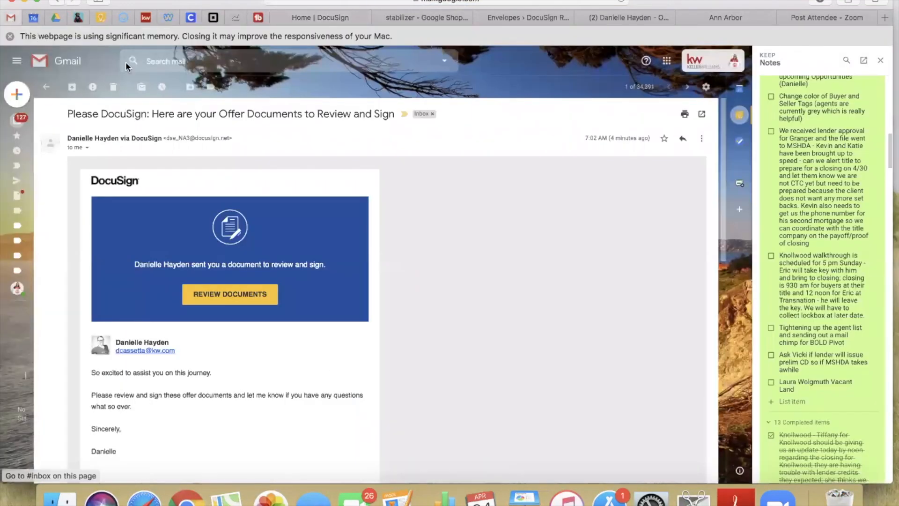
click(713, 61)
click(653, 197)
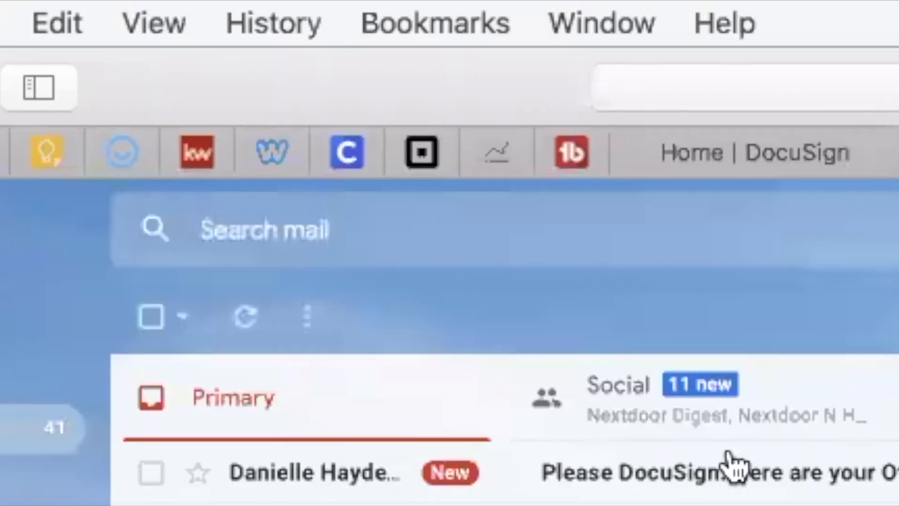
click(731, 456)
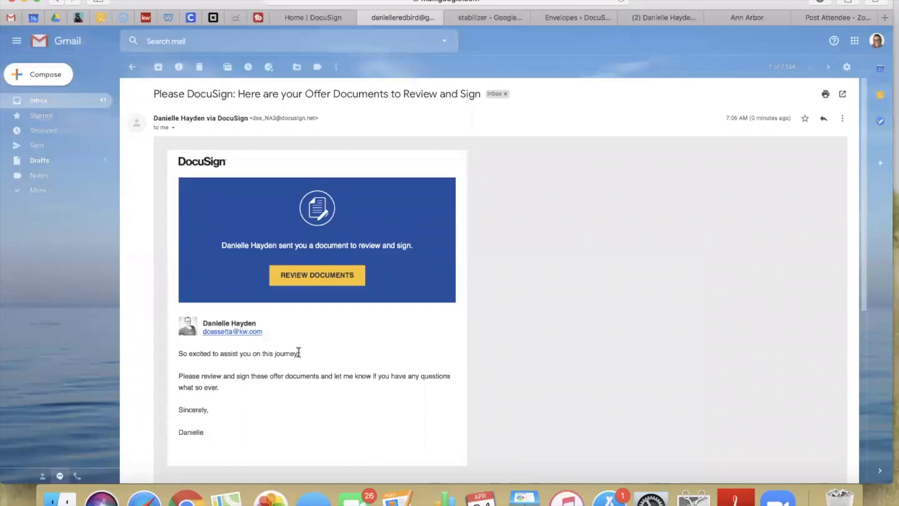
scroll(298, 353, down, 4)
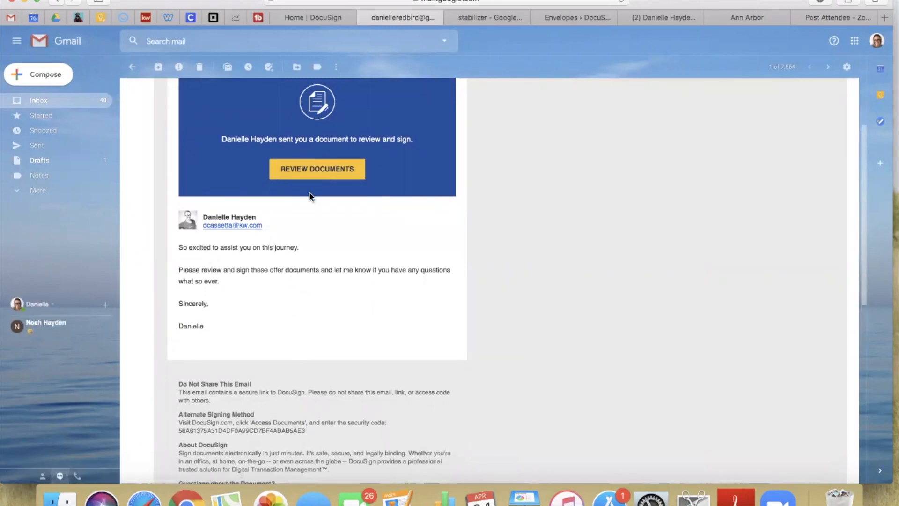
click(325, 170)
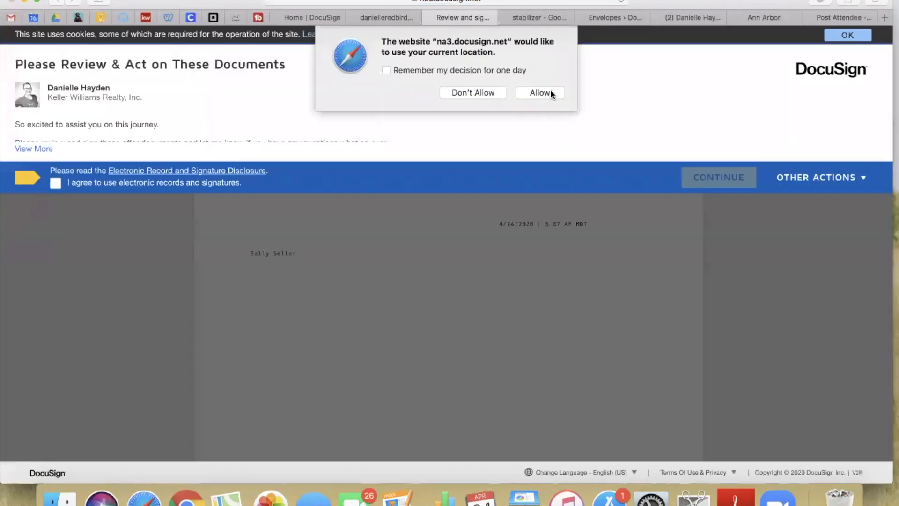
Allow location, agree to electronic records and signatures, and continue to the documents
click(544, 93)
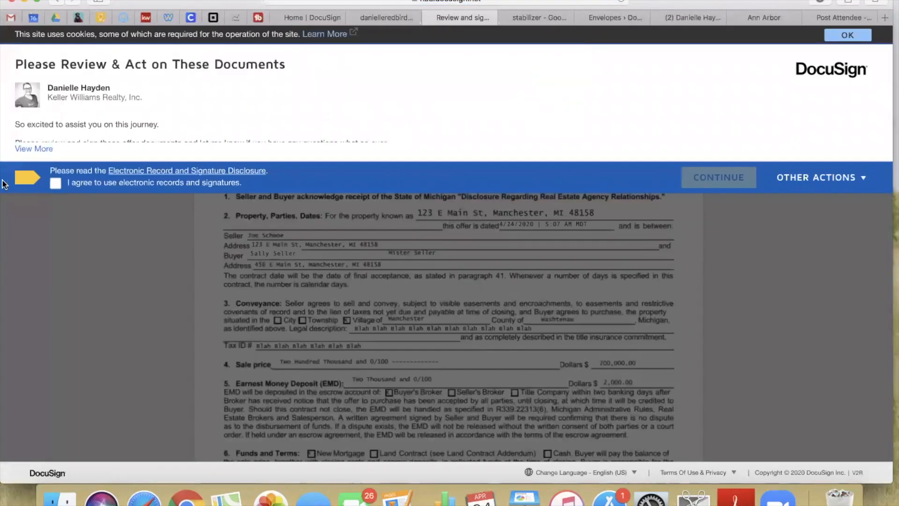
click(56, 183)
click(707, 183)
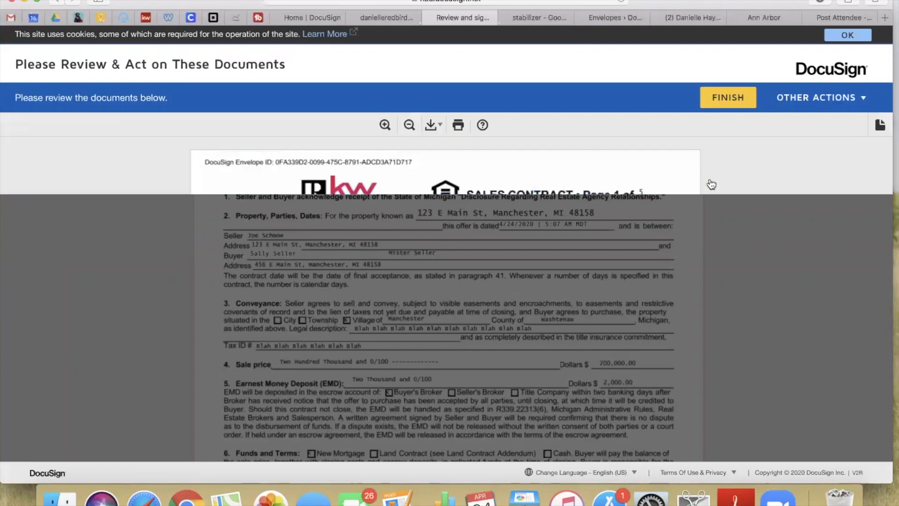
click(147, 135)
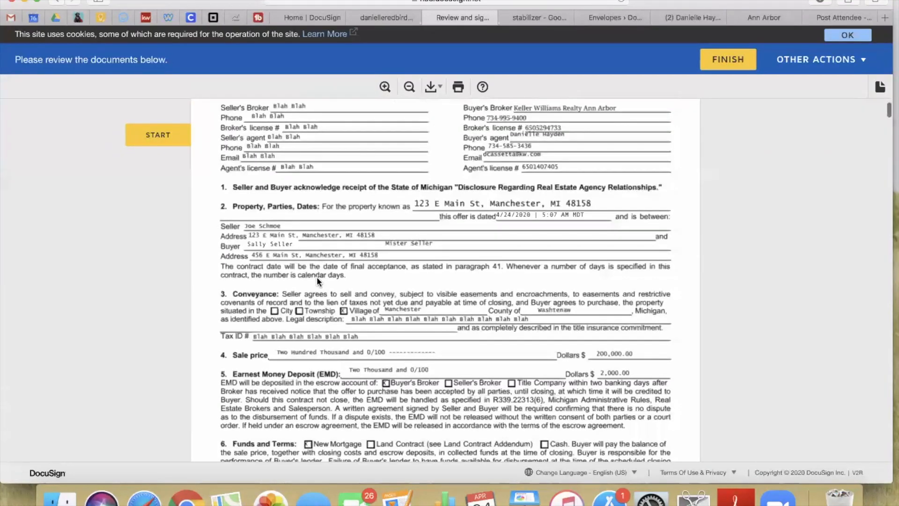
Read through all the offer documents, then begin signing at the first buyer's initials
scroll(317, 277, down, 15)
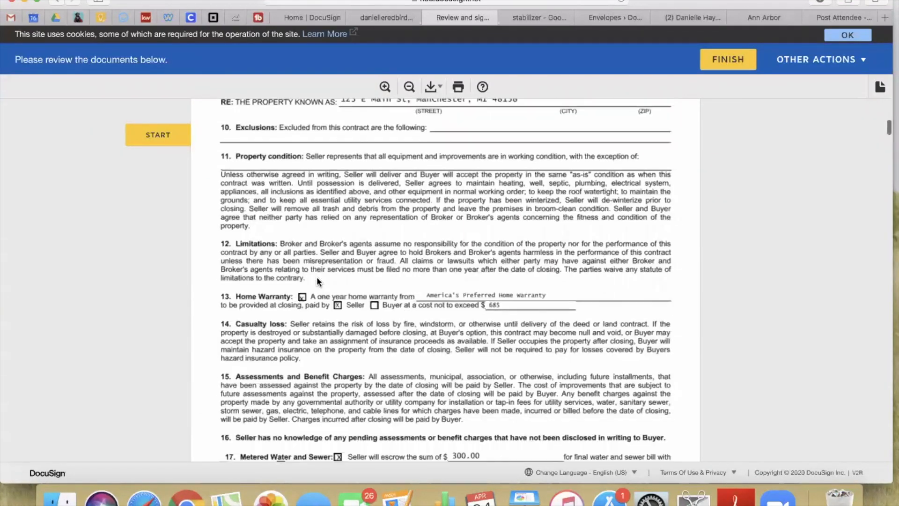
scroll(316, 276, down, 15)
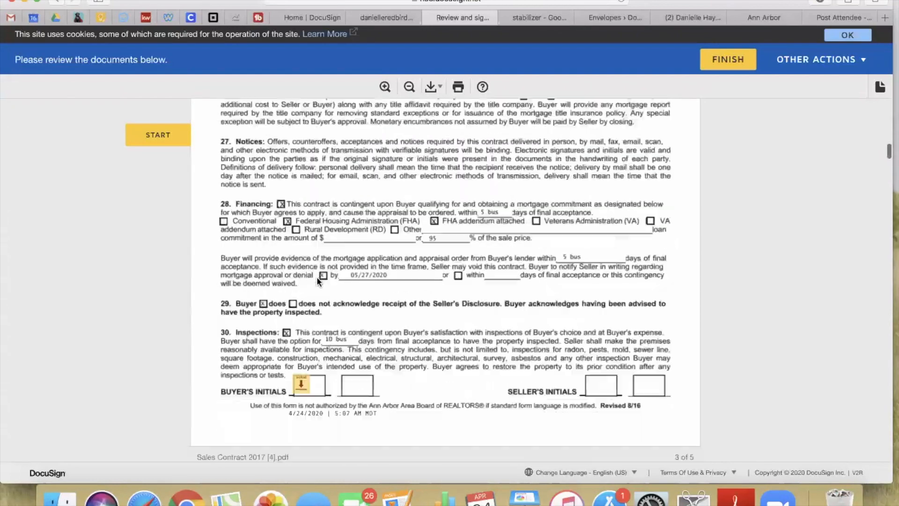
scroll(317, 280, down, 20)
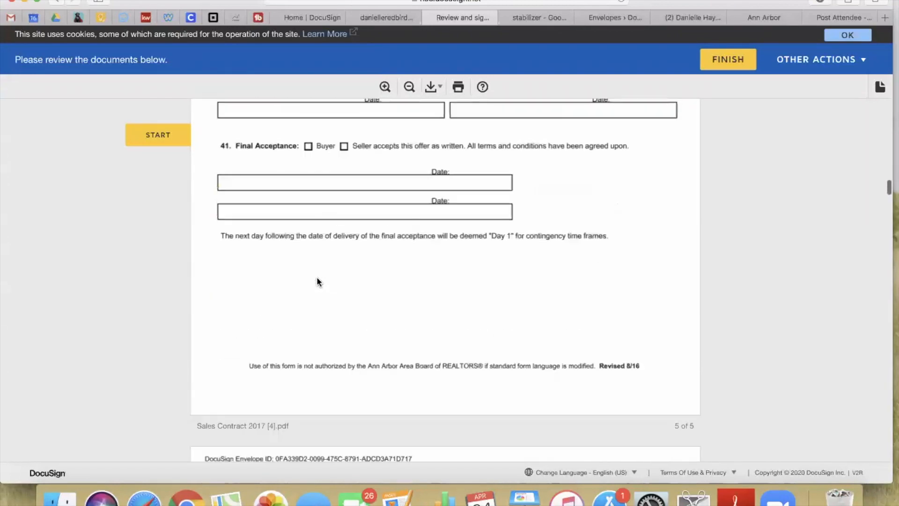
scroll(317, 281, down, 20)
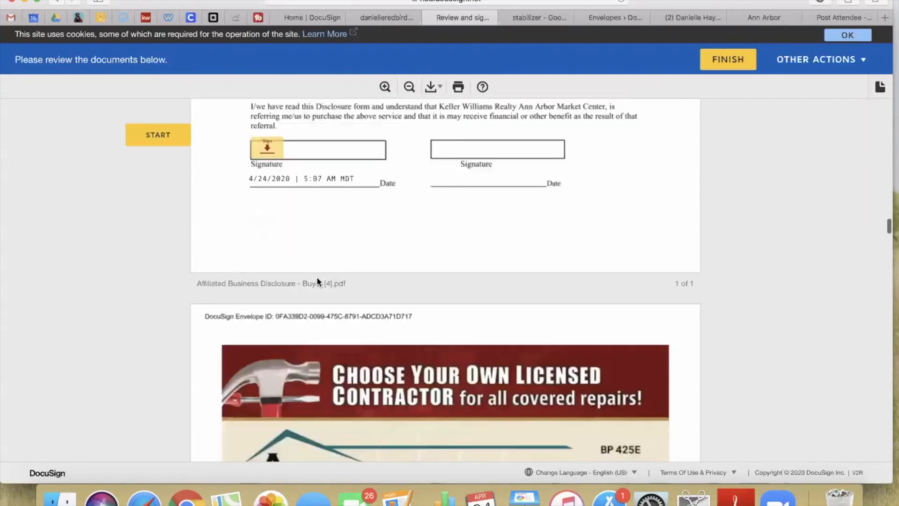
scroll(318, 281, down, 20)
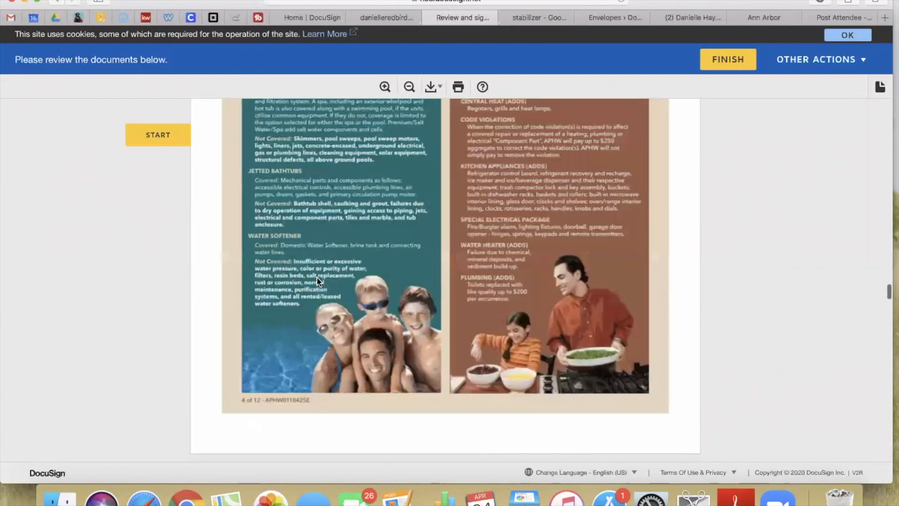
scroll(318, 280, down, 20)
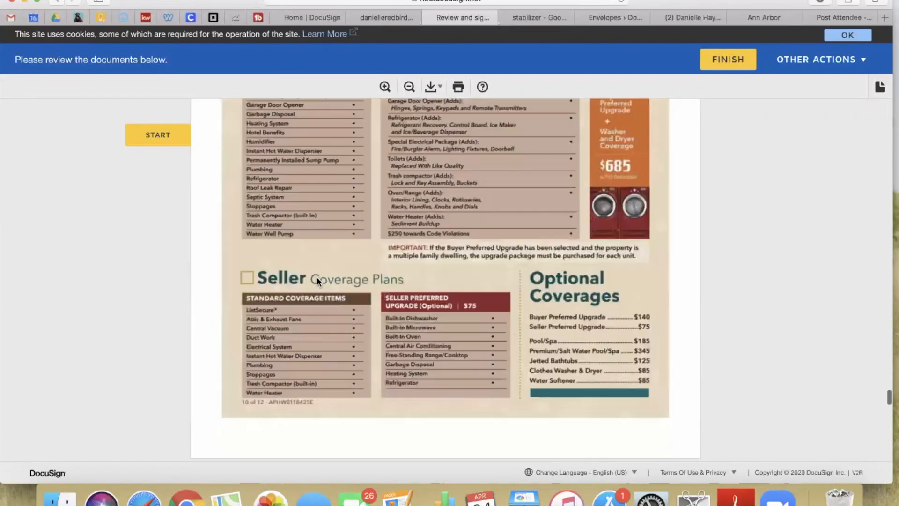
scroll(317, 282, up, 5)
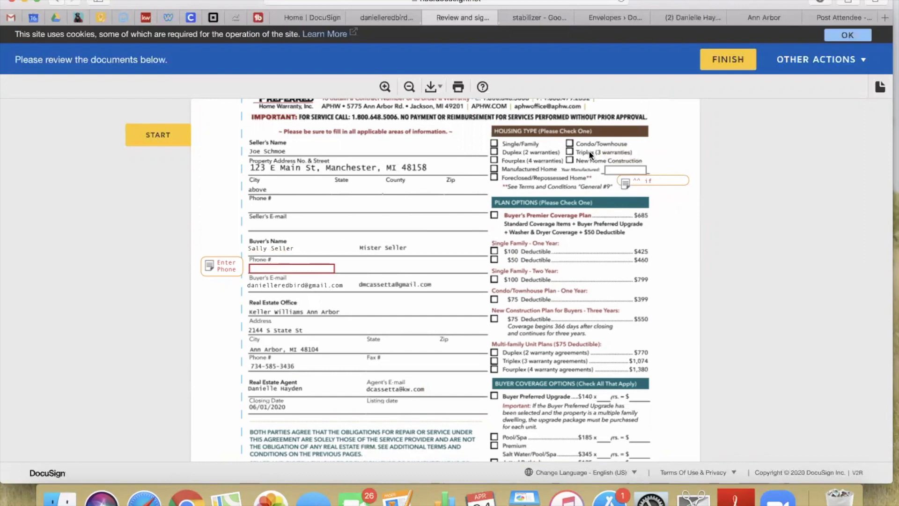
scroll(623, 254, down, 3)
scroll(623, 254, down, 3)
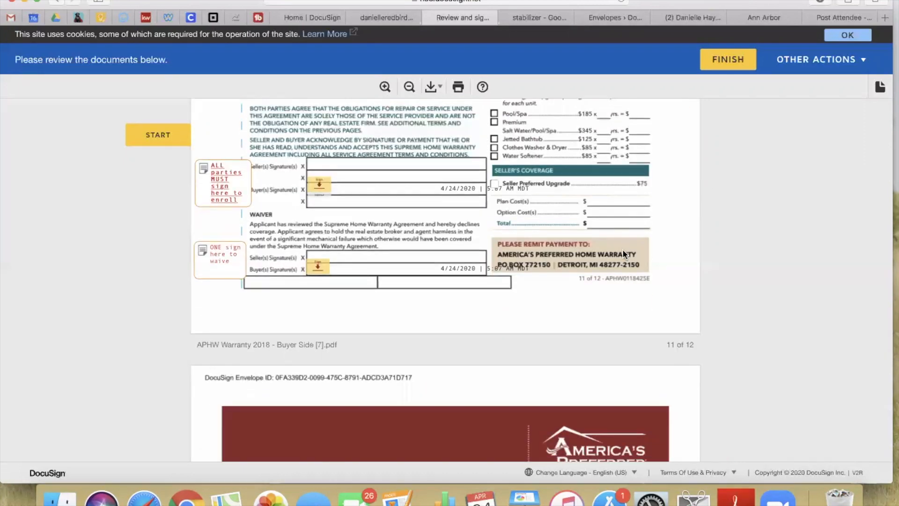
scroll(637, 197, up, 7)
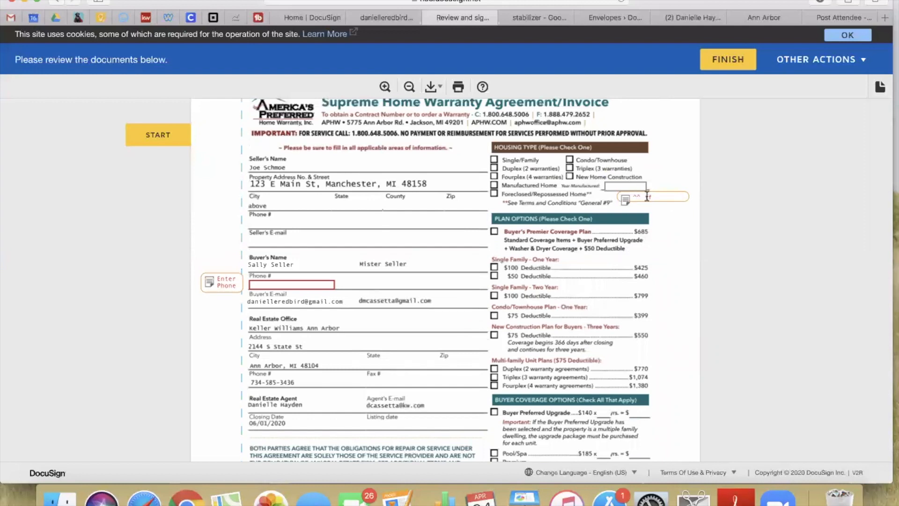
scroll(538, 197, up, 20)
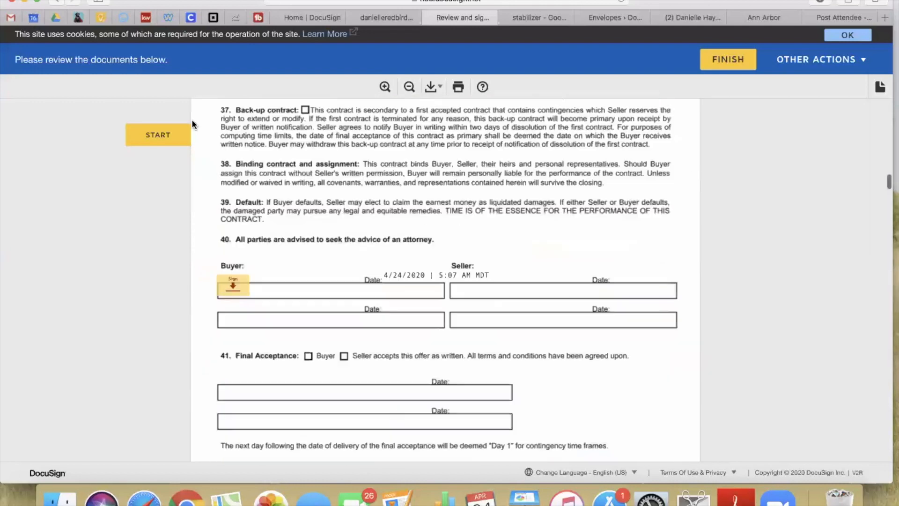
click(146, 137)
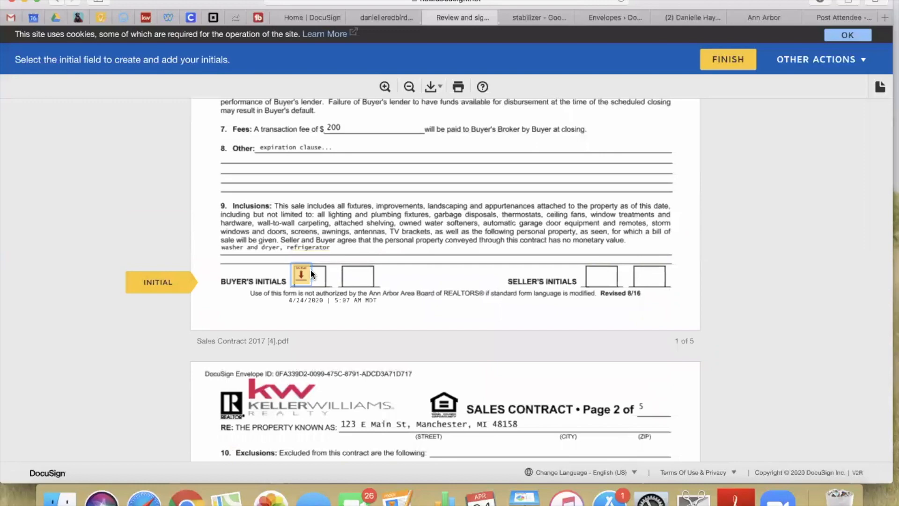
Initial the buyer boxes on pages 1–4 and sign the page 5 buyer signature fields
click(302, 278)
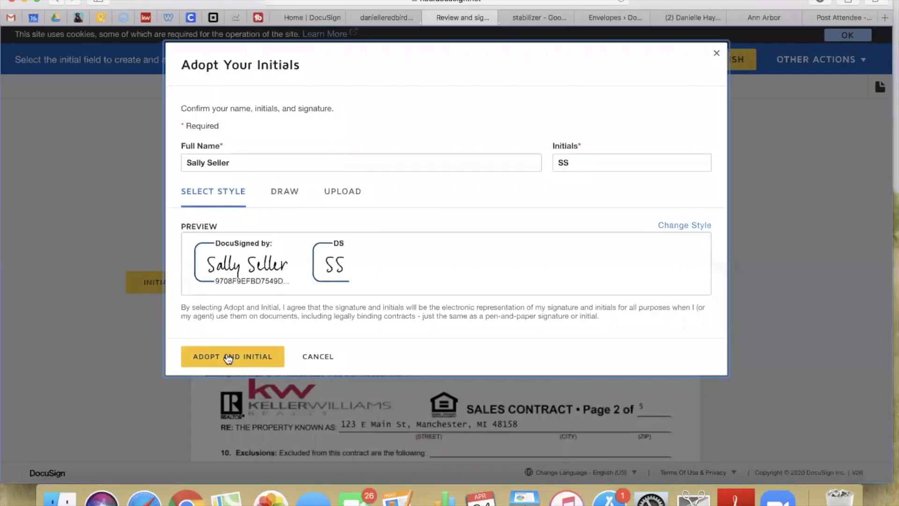
click(229, 358)
click(300, 278)
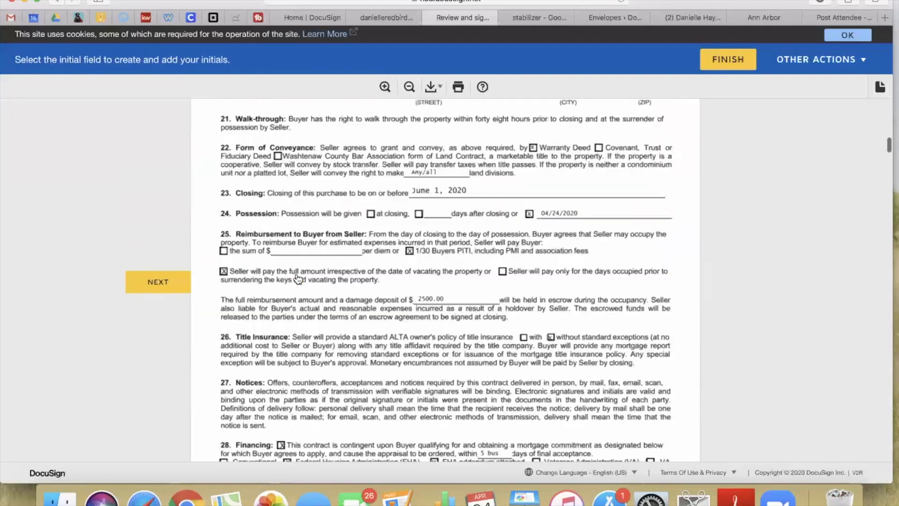
click(297, 279)
click(298, 279)
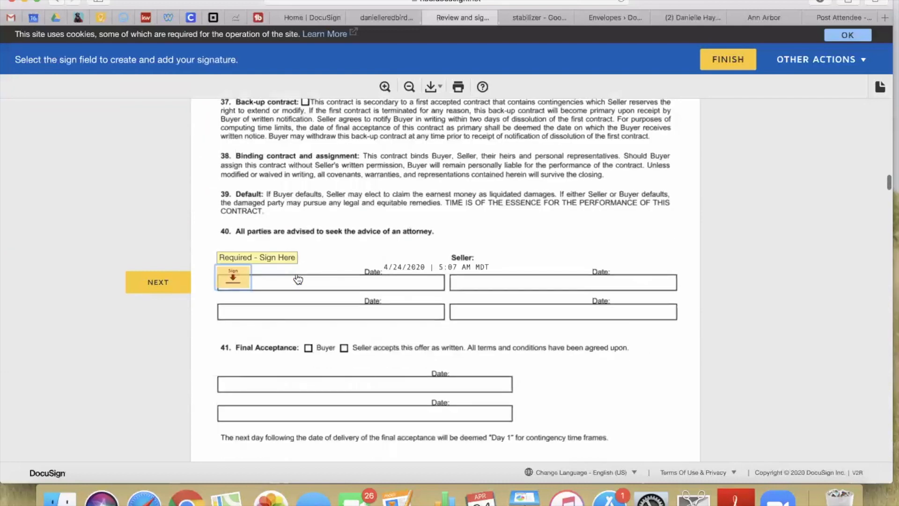
click(239, 278)
click(265, 279)
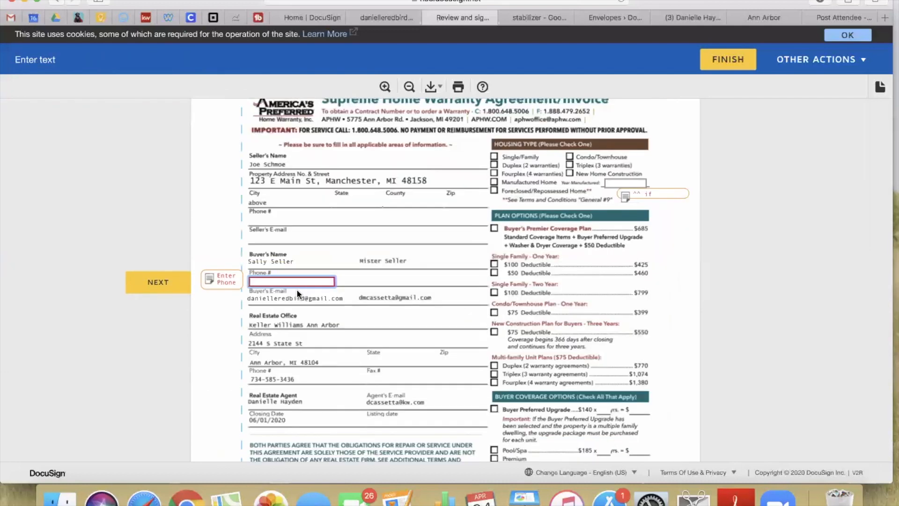
Fill the next required field, then sign the warranty enrollment buyer line, re-signing after removing it
click(171, 288)
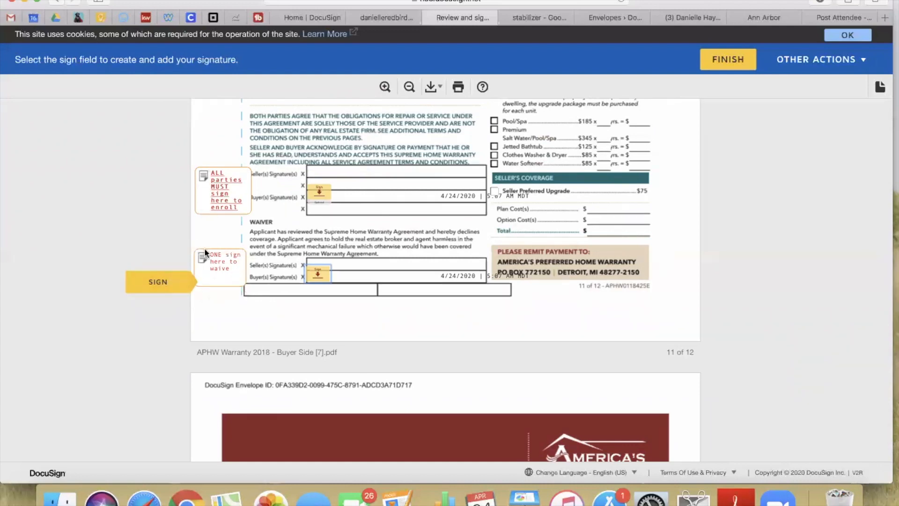
scroll(350, 286, up, 10)
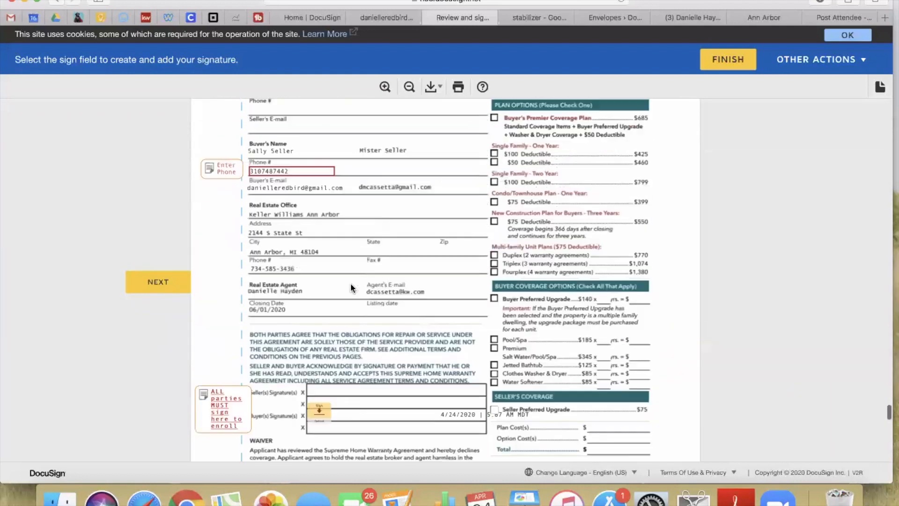
scroll(350, 283, down, 10)
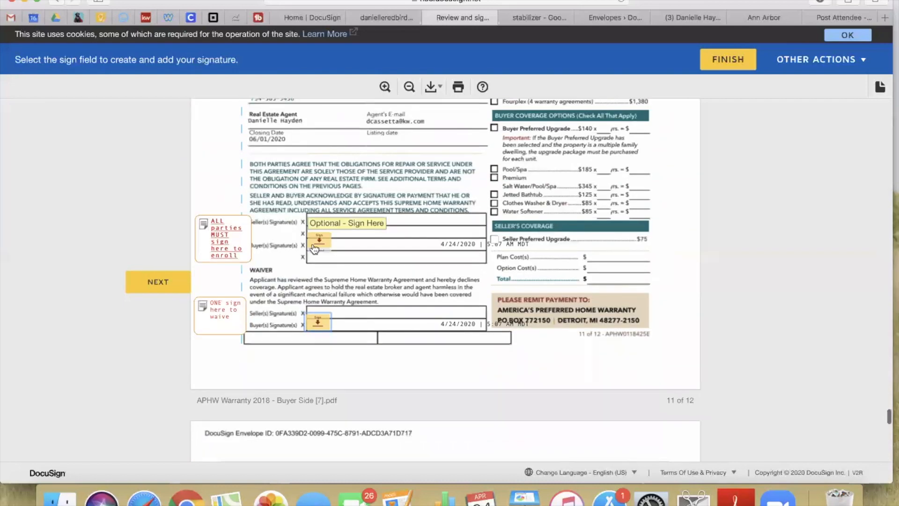
click(317, 245)
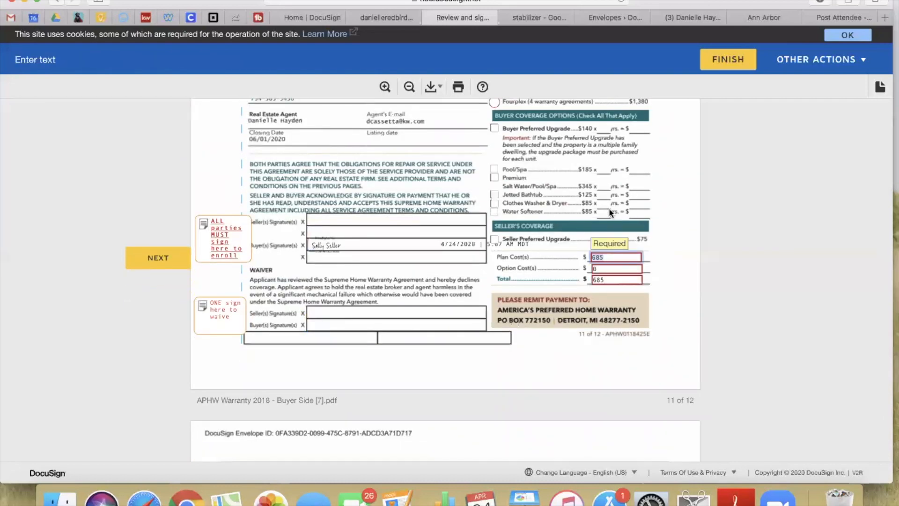
click(322, 245)
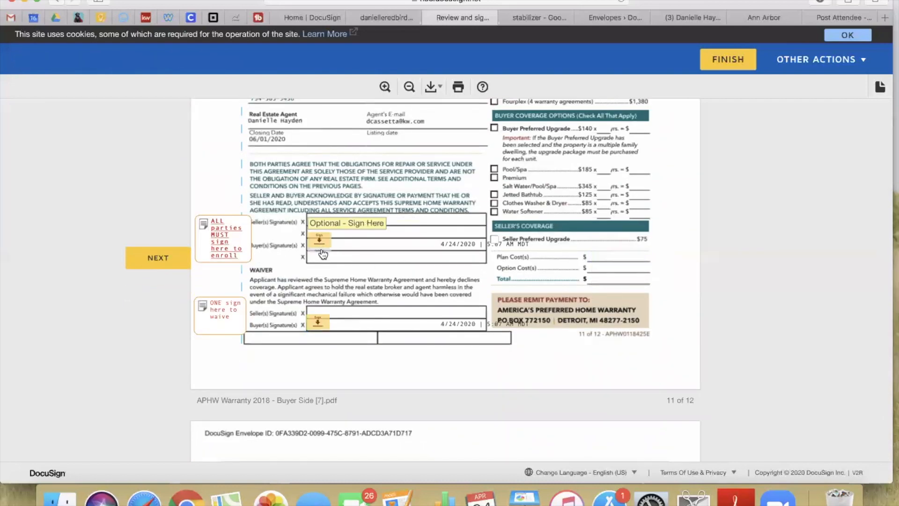
scroll(380, 272, up, 9)
scroll(378, 271, up, 1)
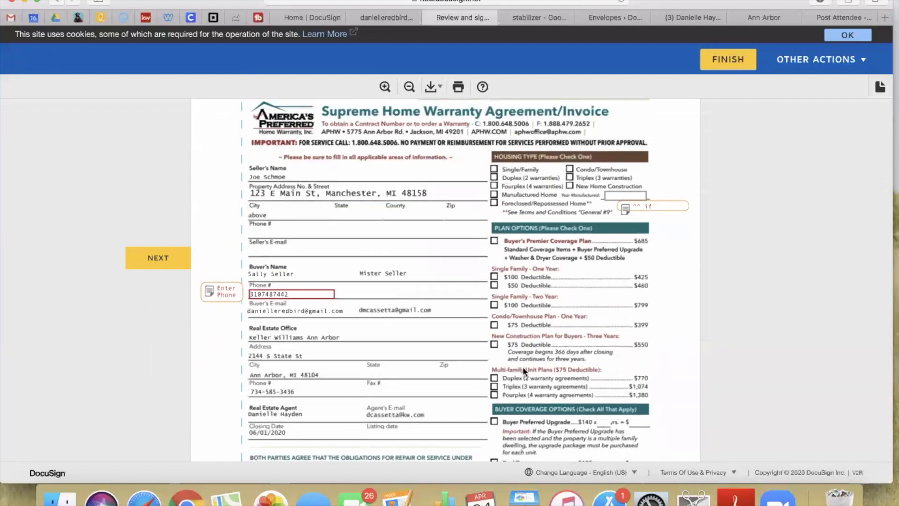
scroll(603, 328, down, 5)
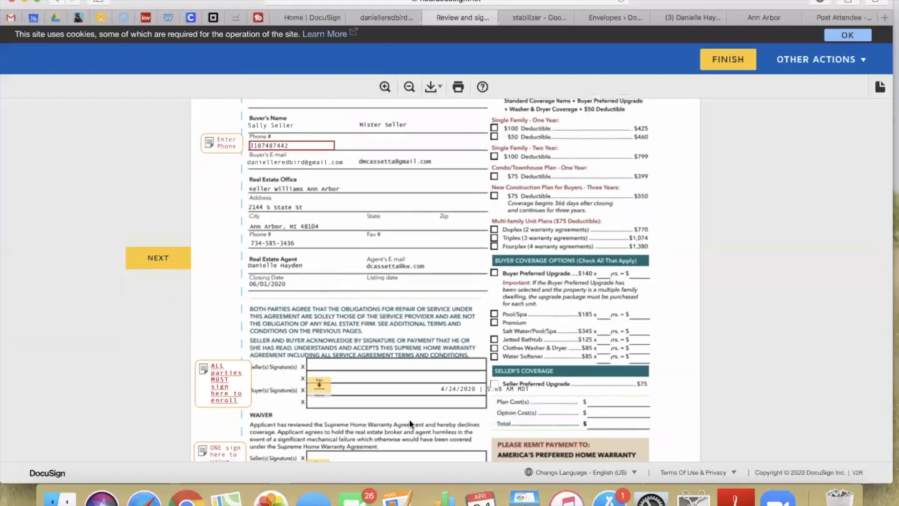
click(327, 388)
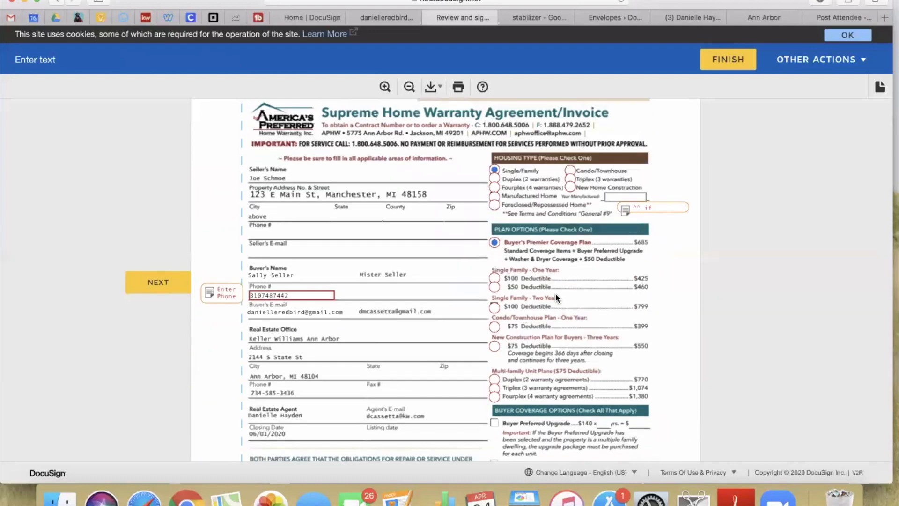
Complete the warranty cost fields (685 plan, 0 option) and reach the Data Collection Form signature
scroll(553, 290, down, 8)
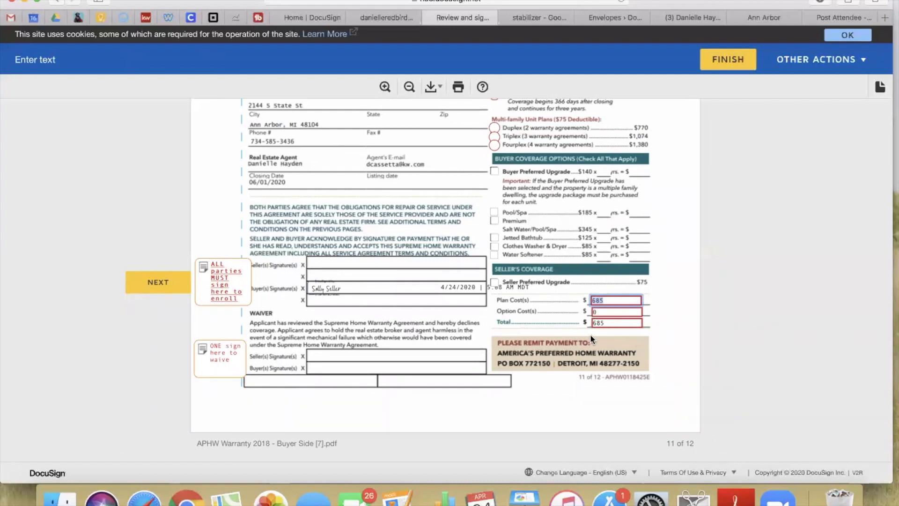
scroll(590, 337, down, 2)
click(154, 291)
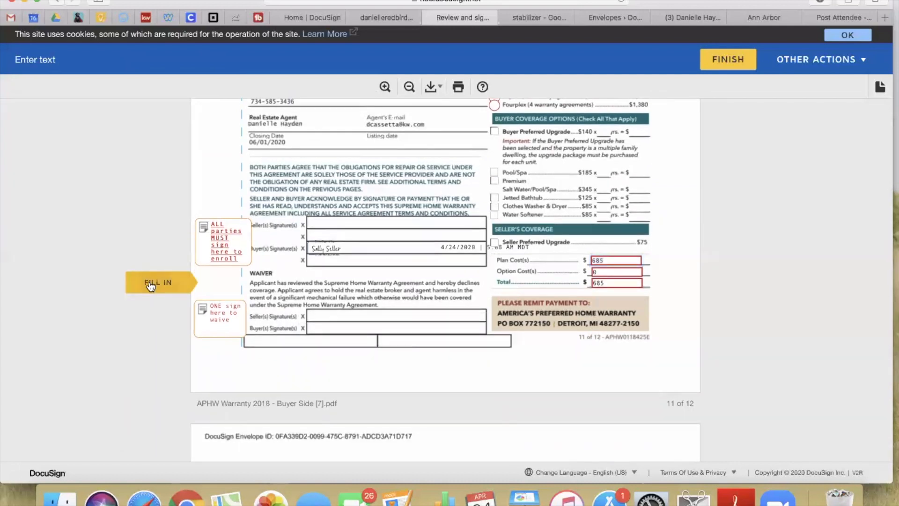
click(153, 283)
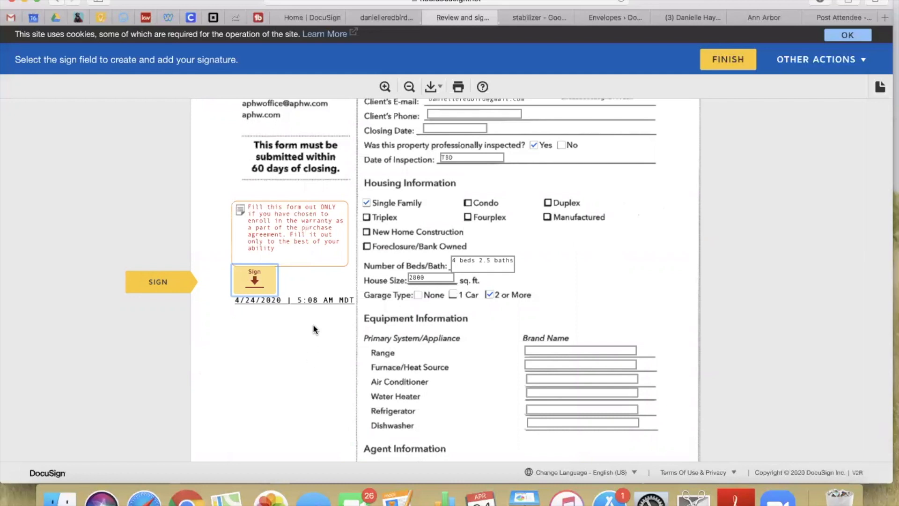
Enter the client's phone number on the Data Collection Form
scroll(512, 356, up, 3)
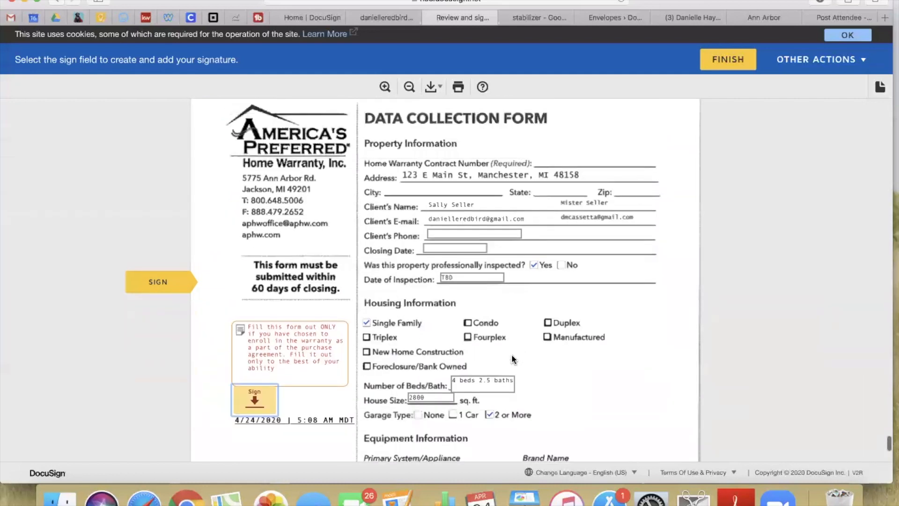
scroll(415, 316, down, 1)
click(429, 220)
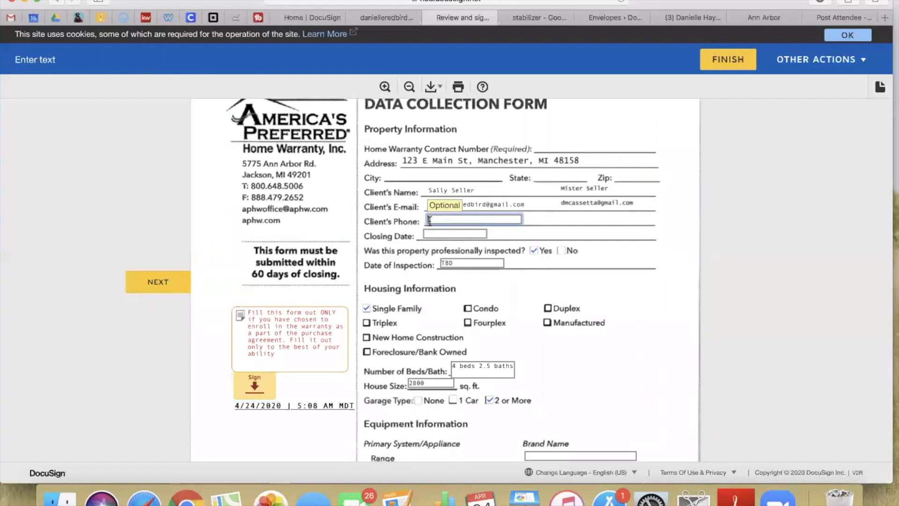
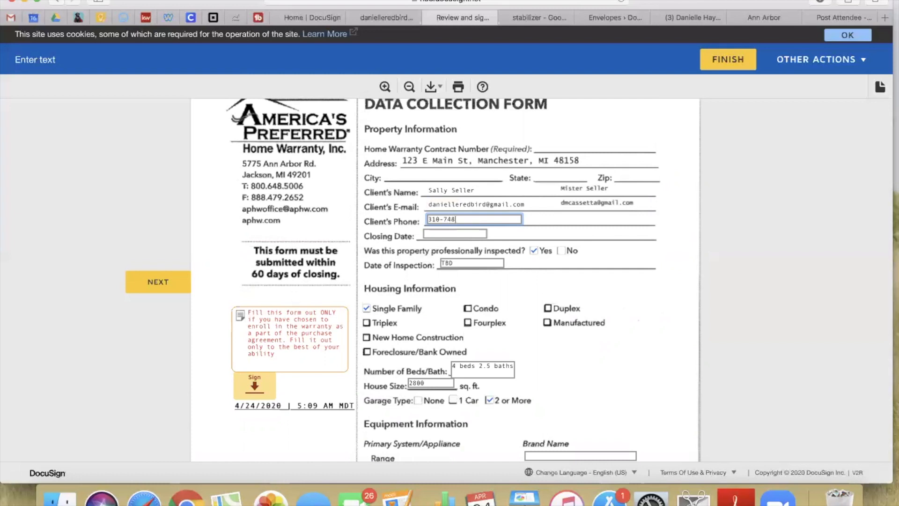
Set the closing date to June 1, 2020 in the calendar picker
click(426, 234)
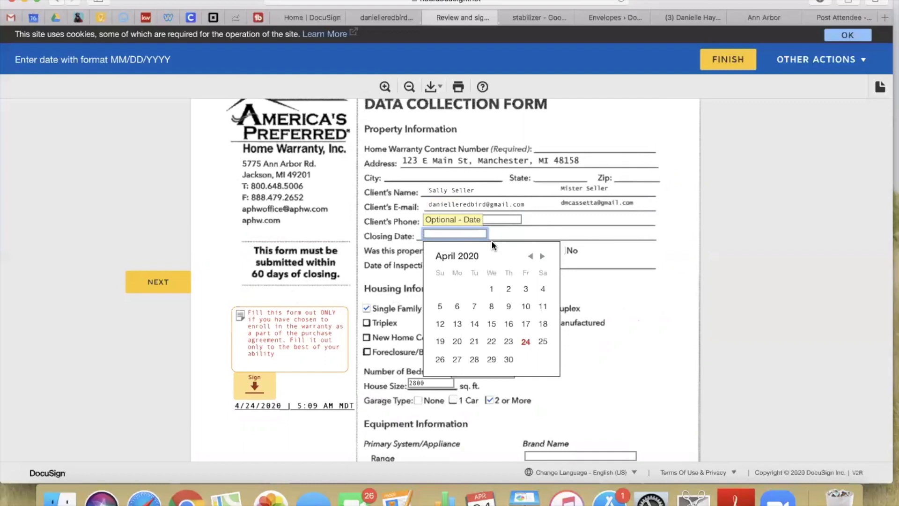
click(543, 256)
click(542, 256)
click(458, 288)
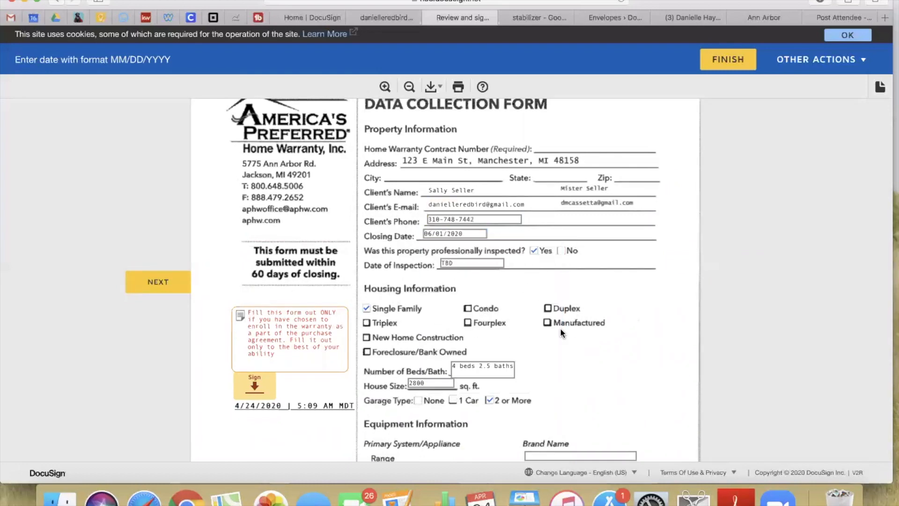
Enter Kenmore as the refrigerator brand and advance to the form's signature field
scroll(560, 328, down, 5)
scroll(560, 328, down, 5)
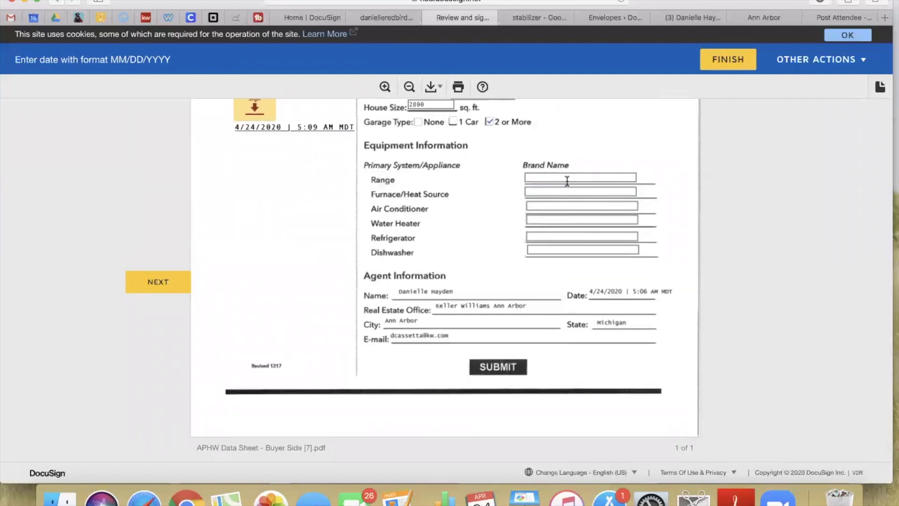
click(544, 237)
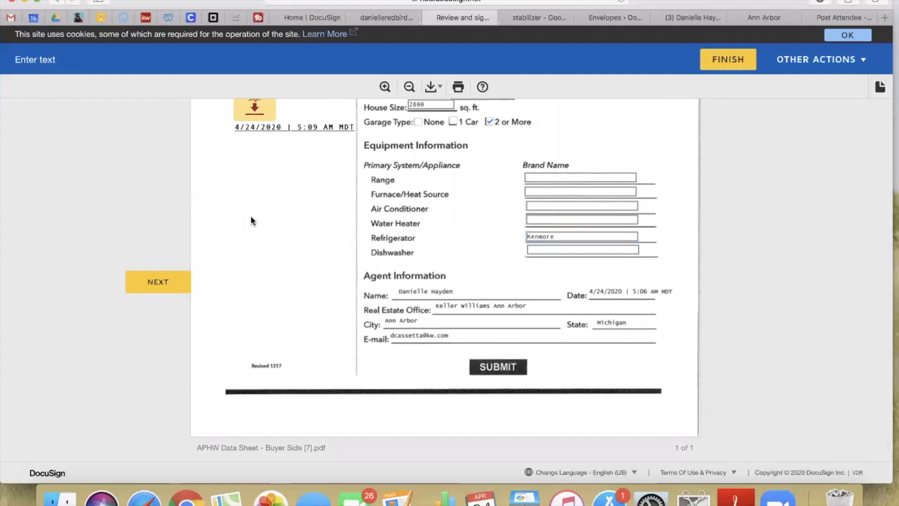
click(151, 285)
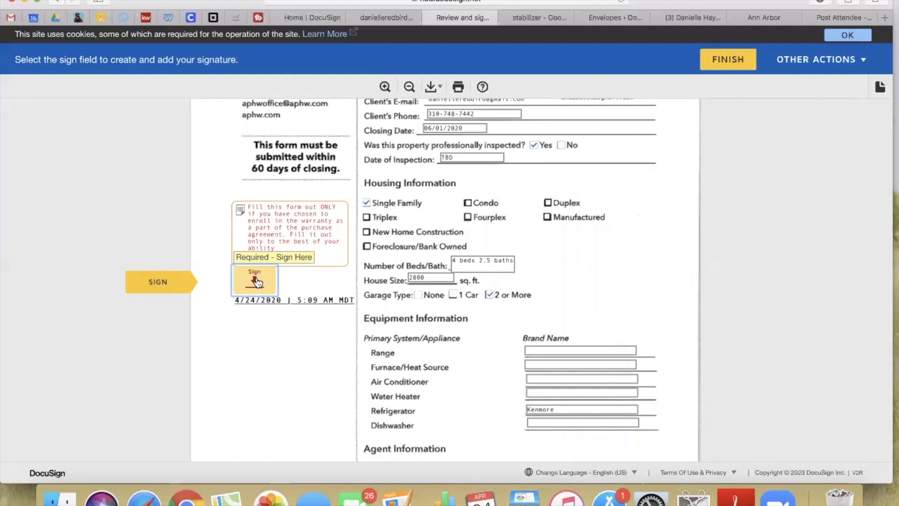
scroll(526, 341, up, 5)
scroll(526, 338, down, 10)
scroll(526, 337, up, 15)
scroll(528, 341, down, 10)
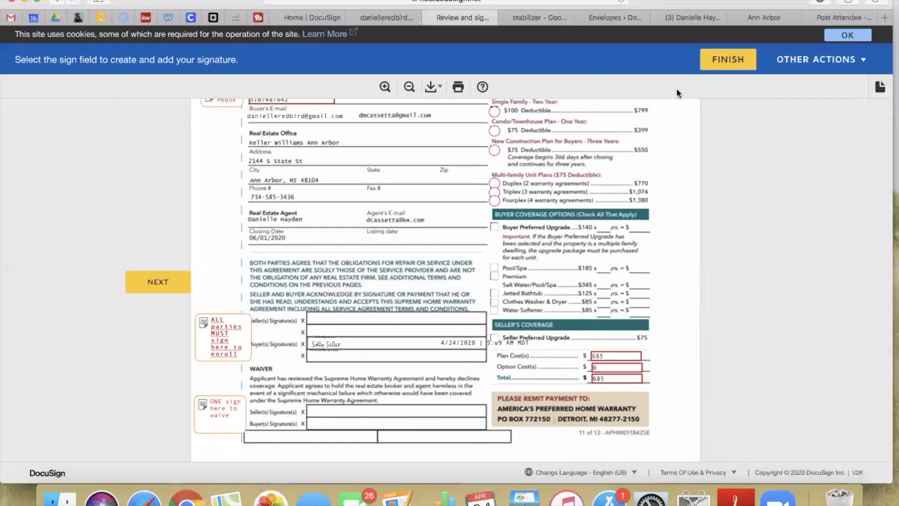
scroll(561, 302, down, 10)
scroll(559, 302, up, 15)
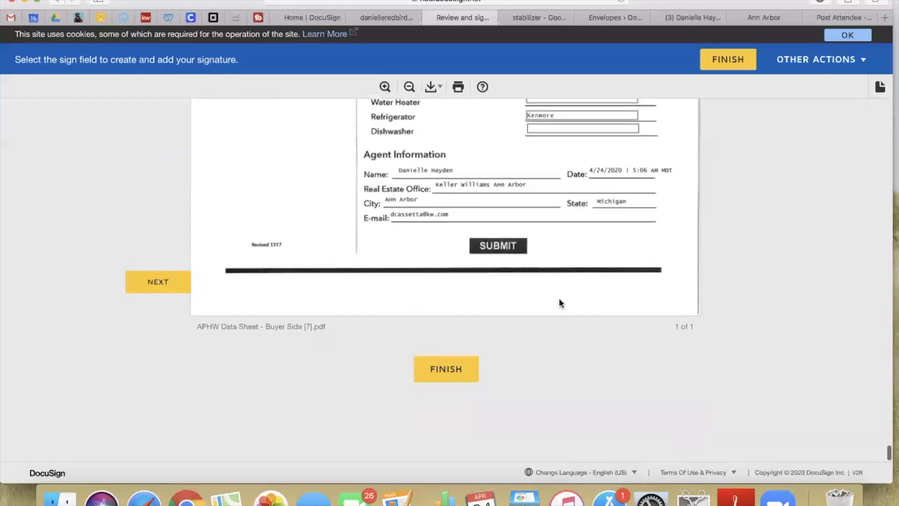
click(254, 375)
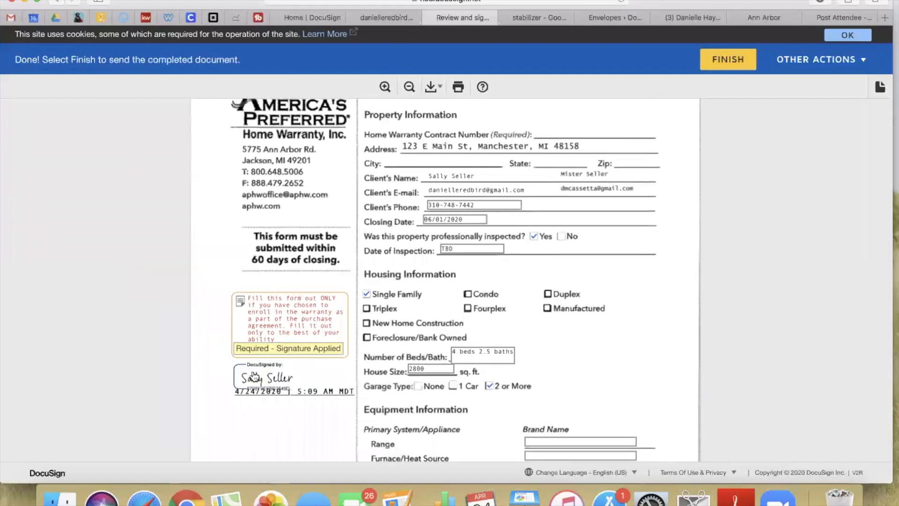
click(724, 65)
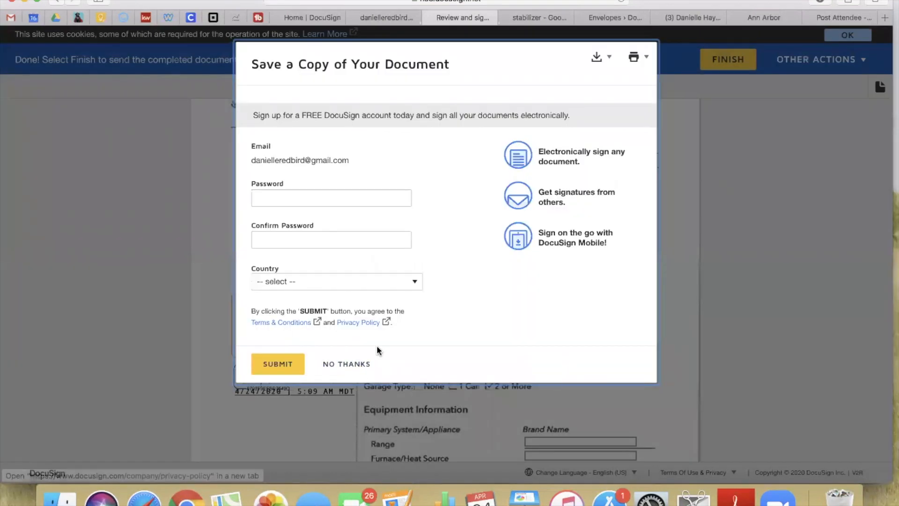
click(347, 363)
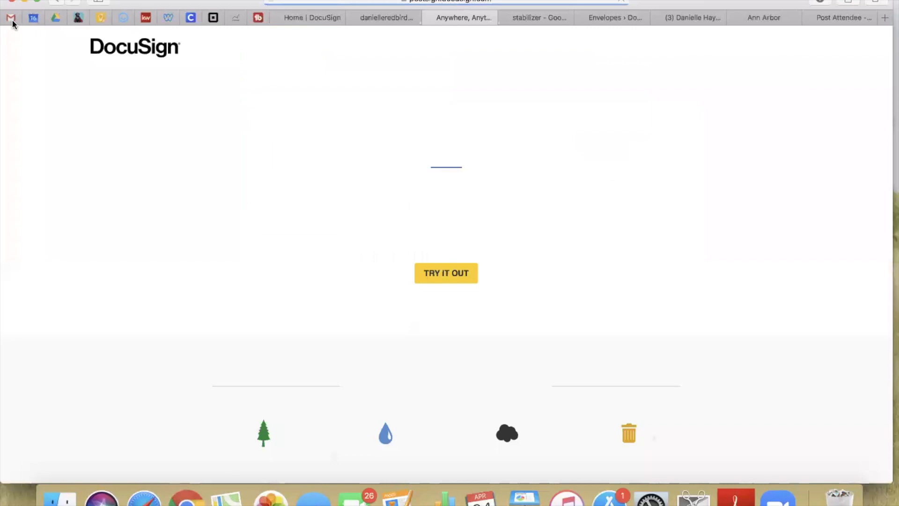
click(11, 19)
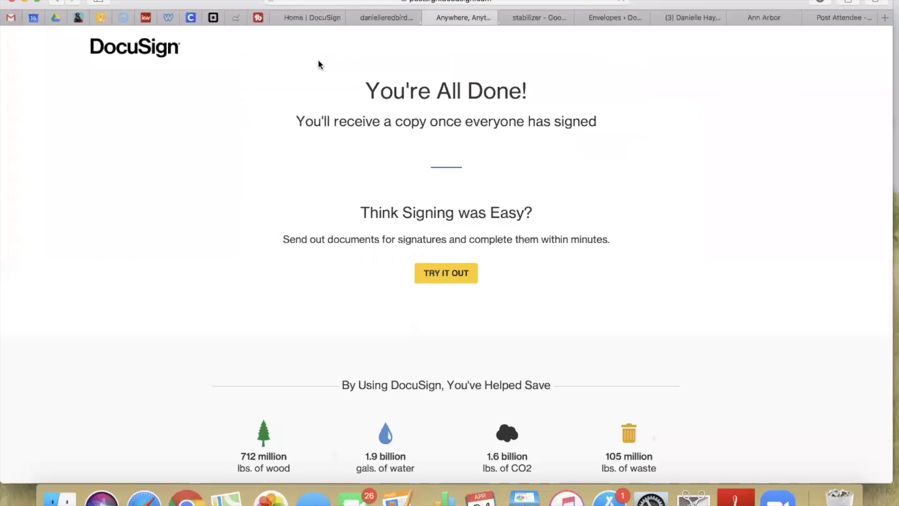
click(734, 61)
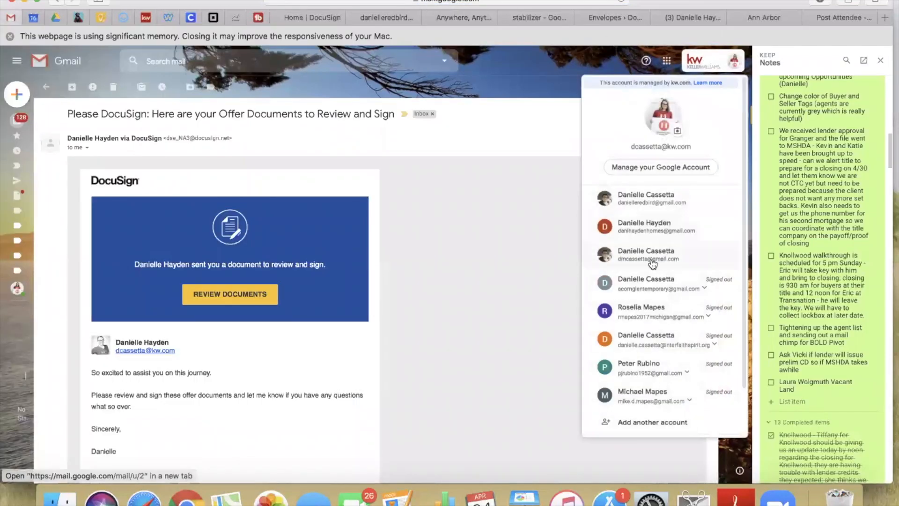
Switch to the co-buyer's account, open the DocuSign offer email and launch the documents
click(650, 265)
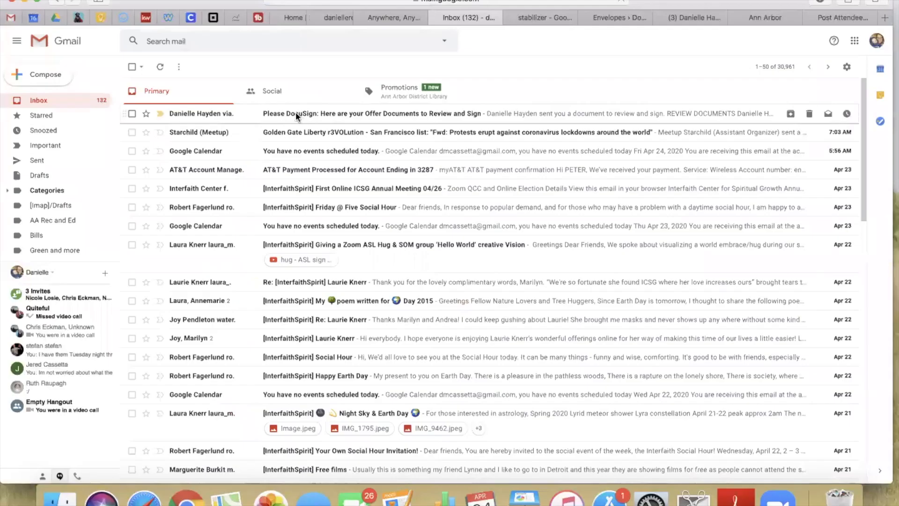
click(295, 113)
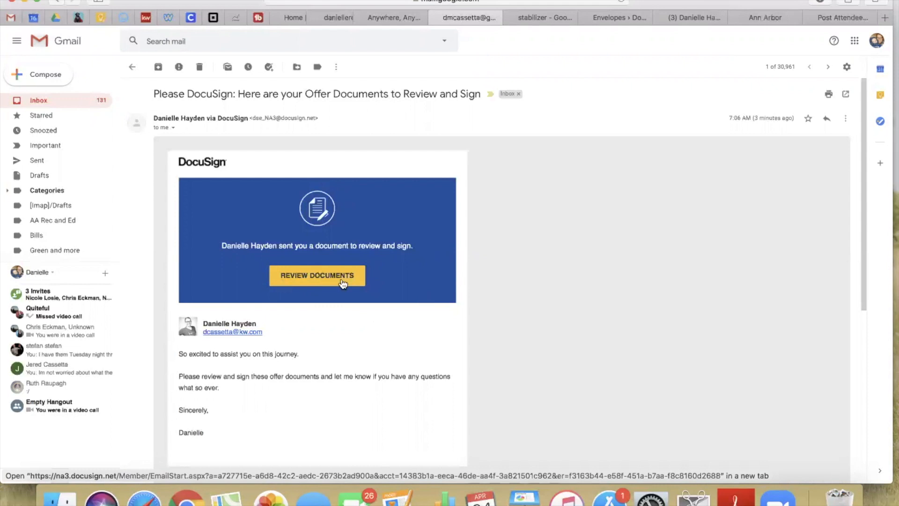
click(300, 278)
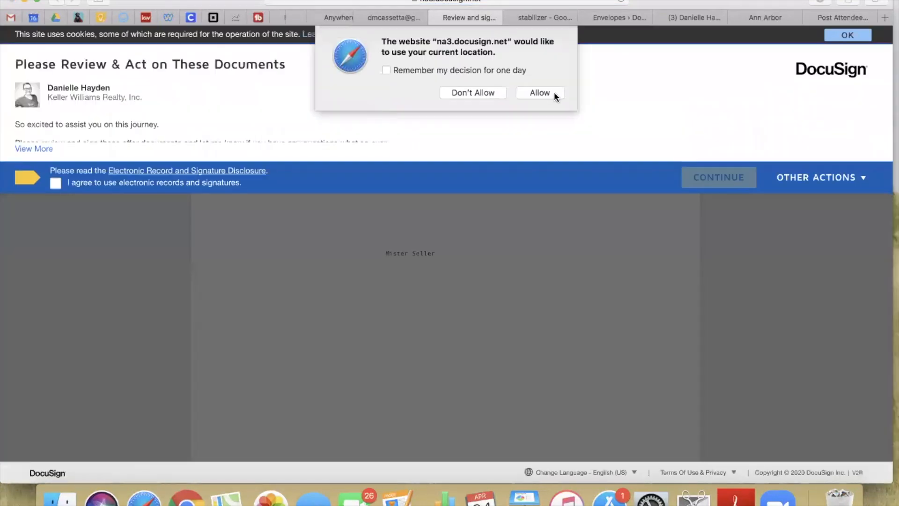
click(553, 93)
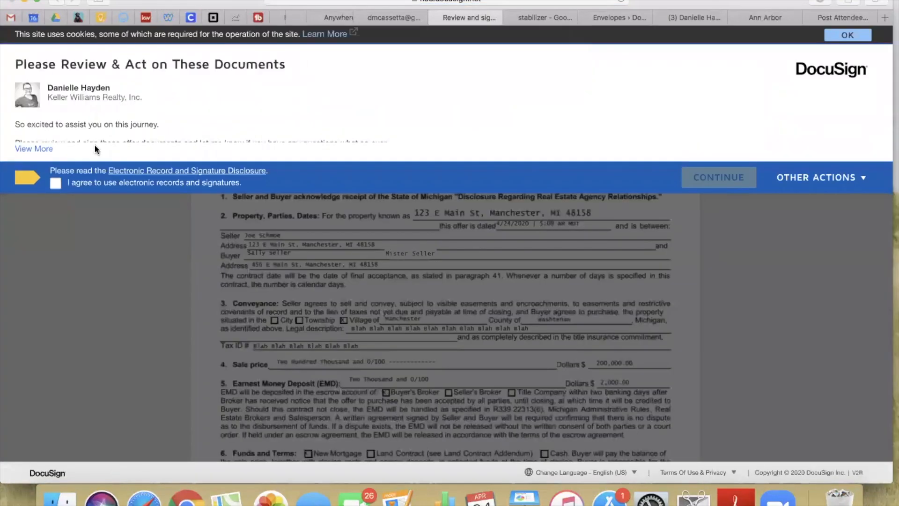
click(56, 184)
Continue past the consent and dismiss the changed-shared-fields notice to start signing
click(717, 180)
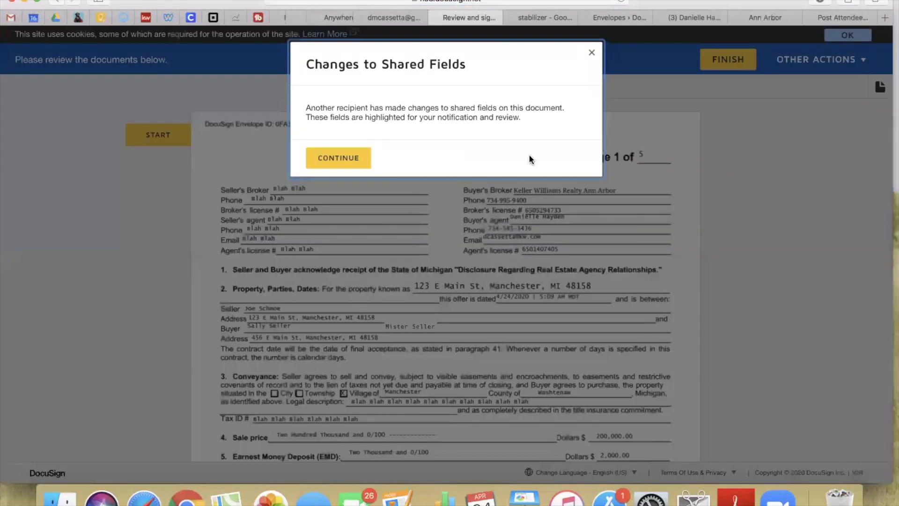
click(338, 158)
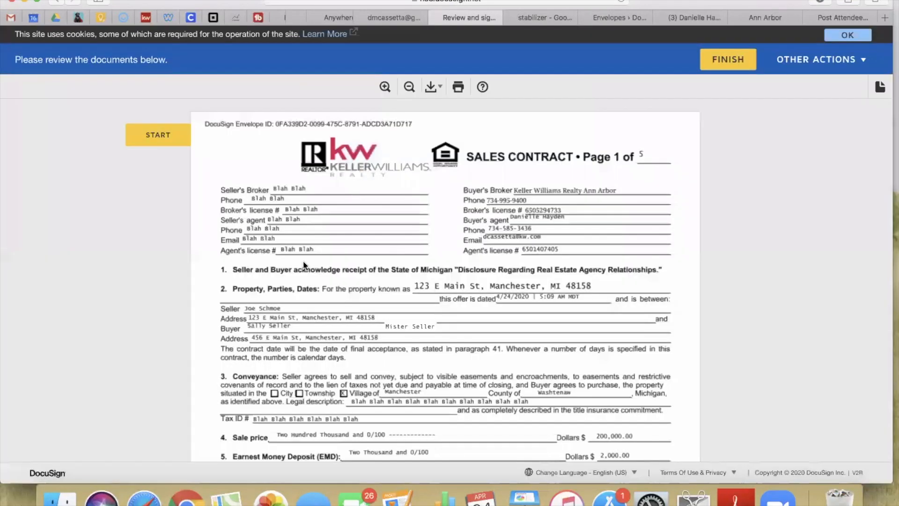
click(151, 136)
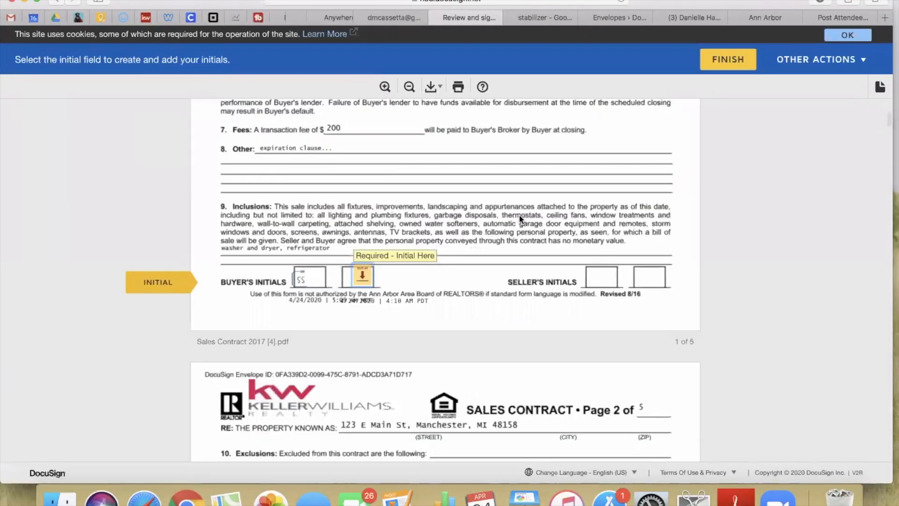
Initial sales contract pages 1–4 and sign both disclosure signature fields as co-buyer
click(367, 281)
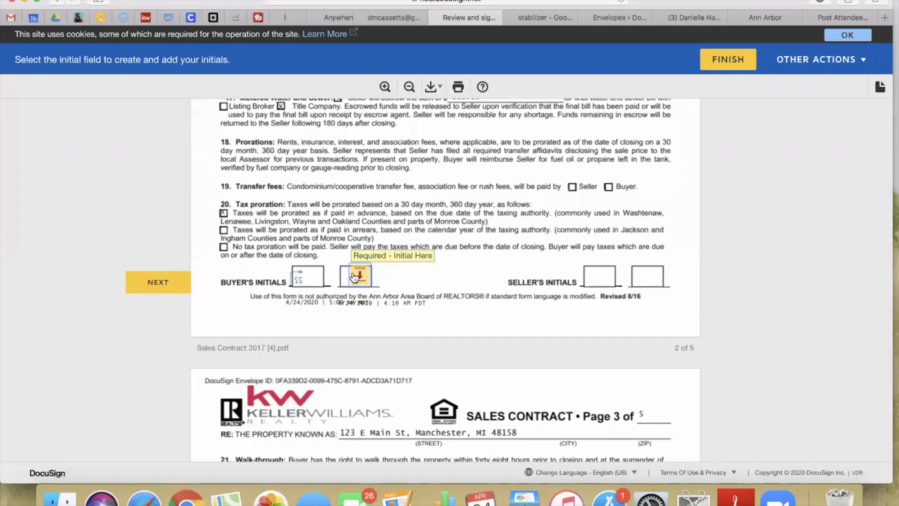
click(363, 279)
click(363, 278)
click(363, 278)
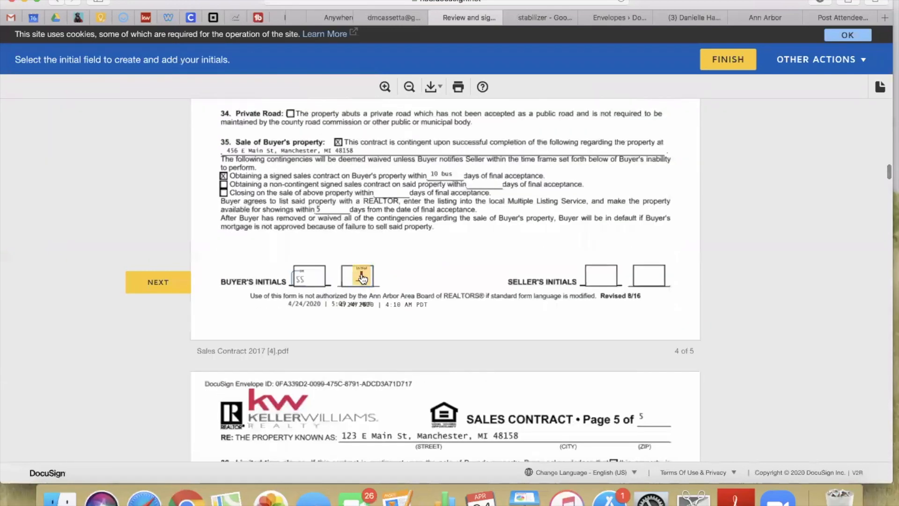
click(240, 283)
click(442, 277)
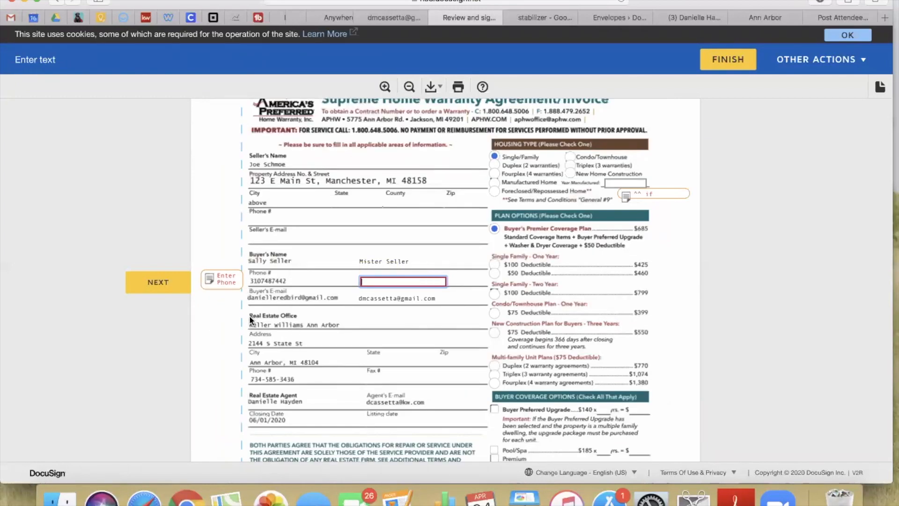
Fix the co-buyer's phone number by deleting the mistyped last digit, then go to the email field
key(BackSpace)
click(370, 295)
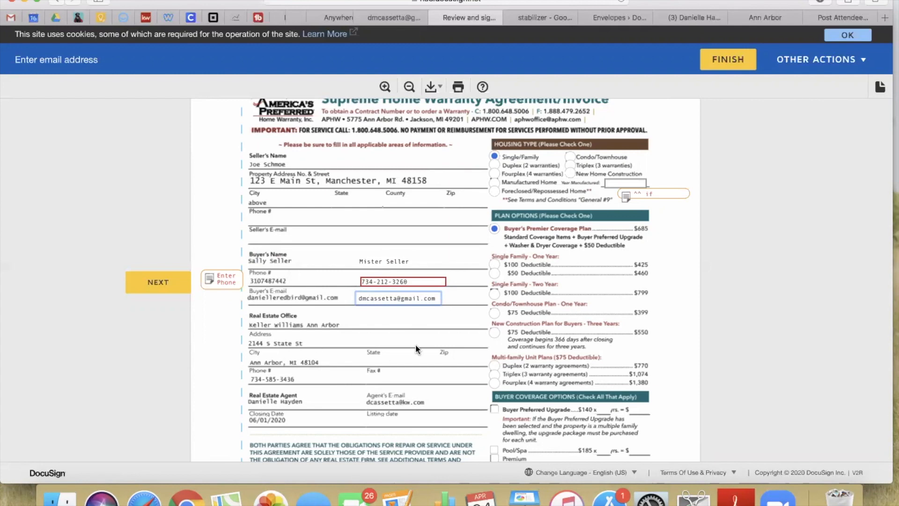
scroll(416, 349, down, 10)
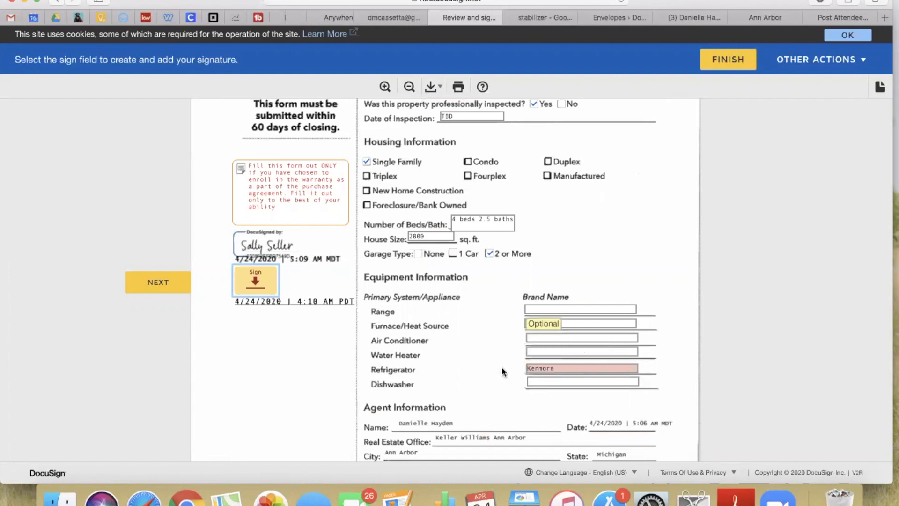
Verify the Kenmore entry, add the co-buyer's signature, finish, and decline logging in
click(565, 369)
click(456, 369)
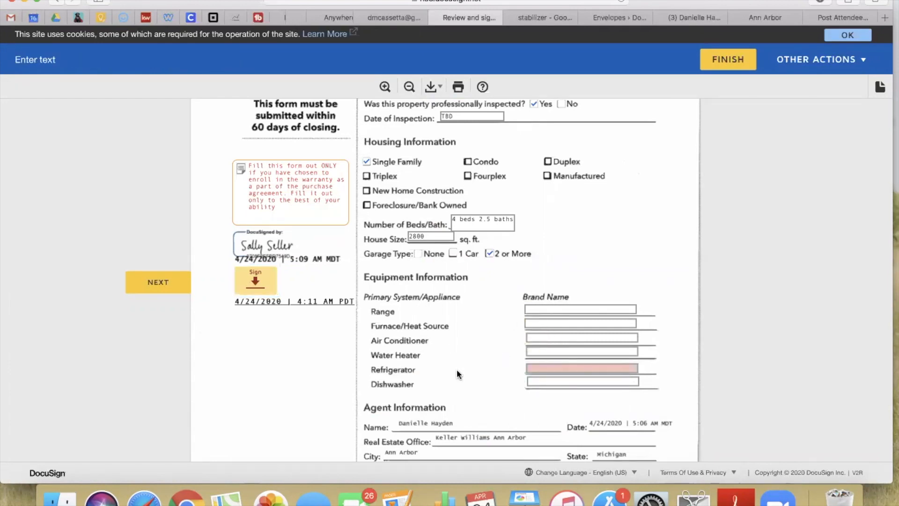
scroll(456, 369, down, 5)
scroll(456, 369, up, 10)
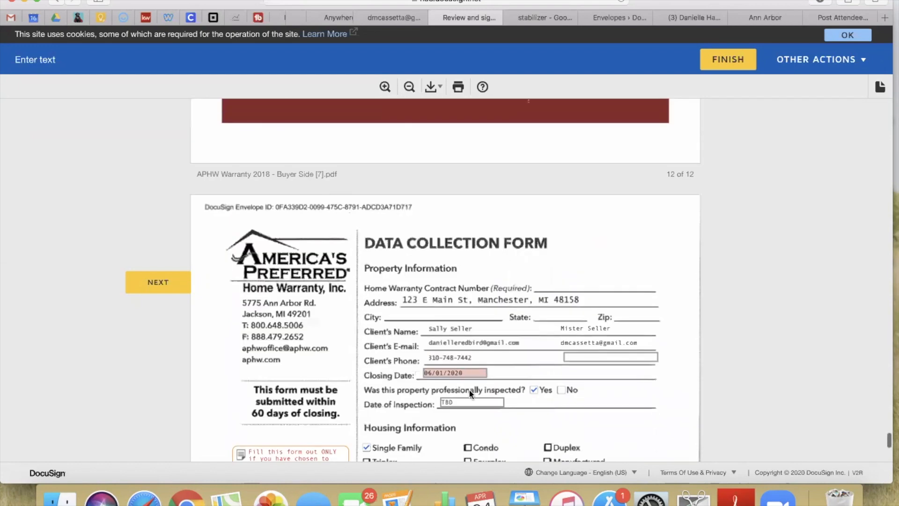
scroll(445, 420, down, 3)
scroll(446, 420, down, 4)
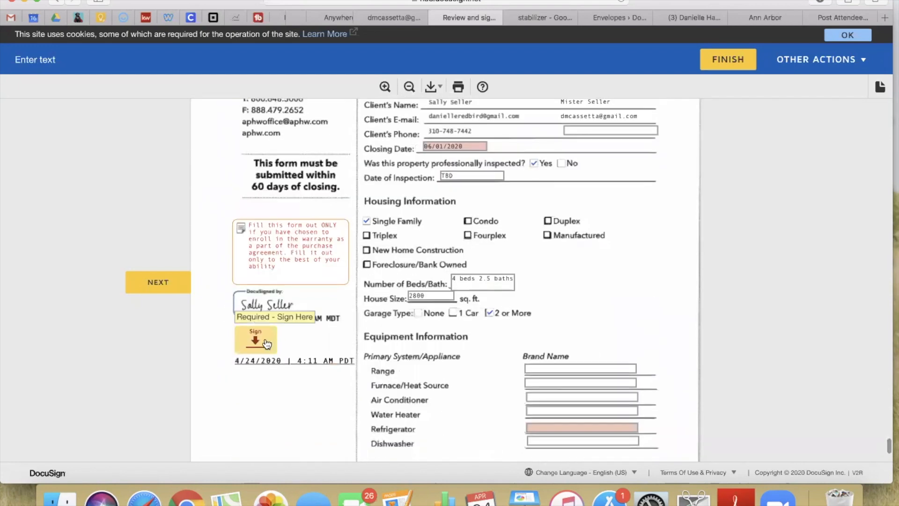
click(263, 344)
click(728, 60)
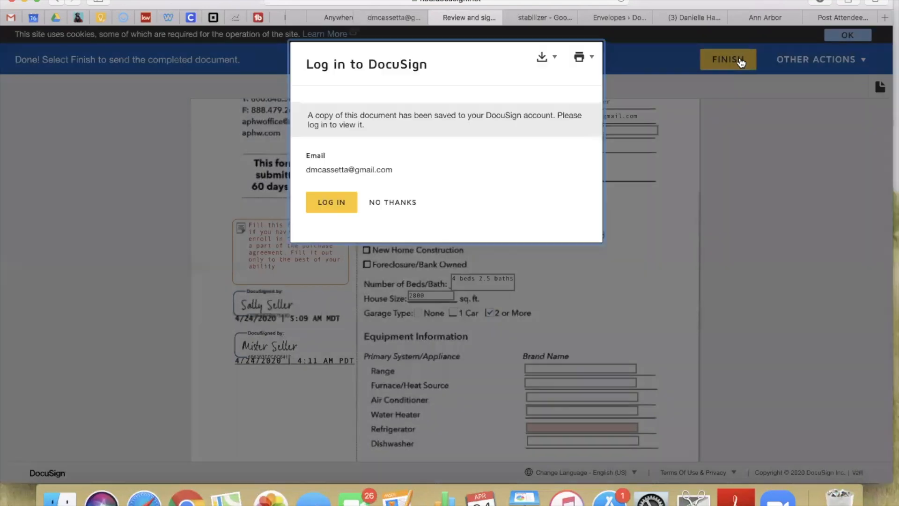
click(396, 202)
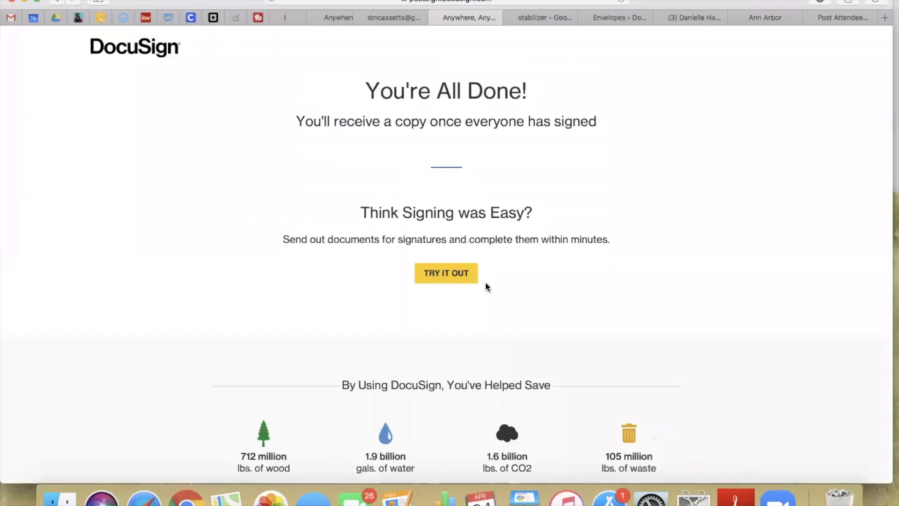
Close the leftover signing tabs and return to the agent's Gmail inbox
click(436, 17)
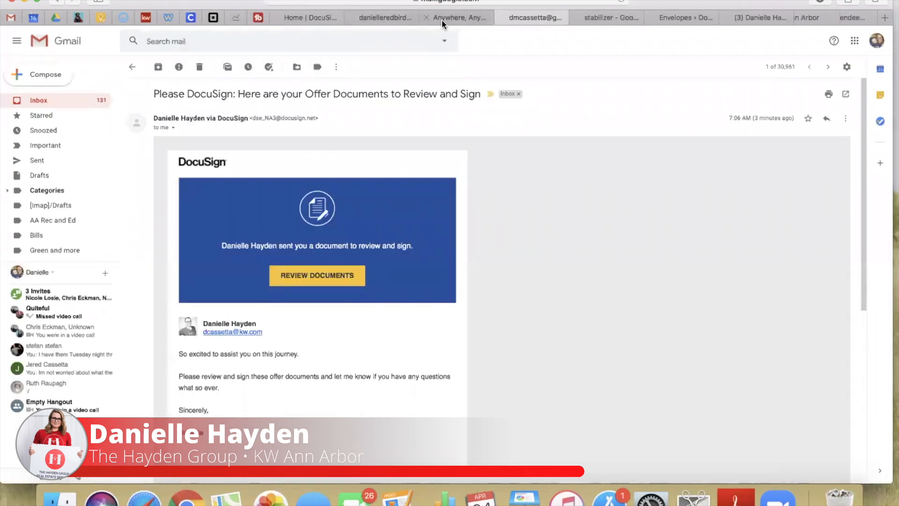
click(426, 16)
click(302, 16)
click(438, 18)
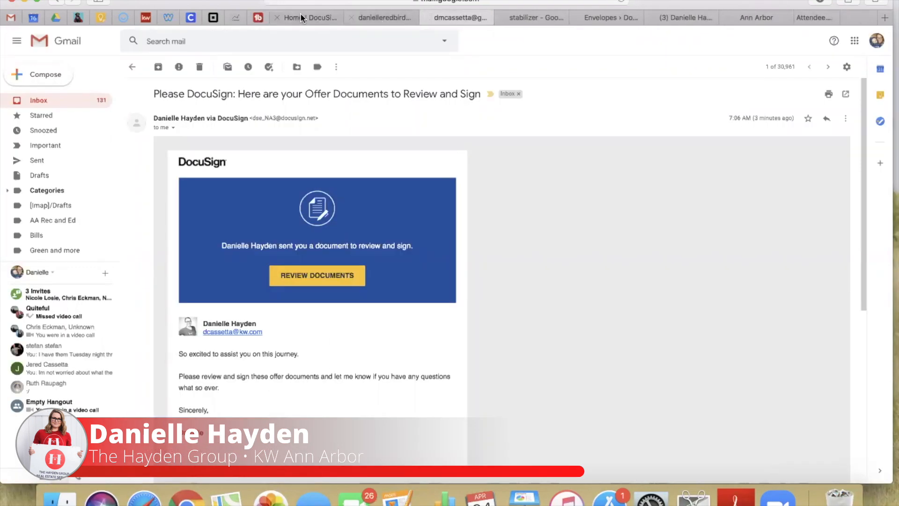
click(301, 14)
click(356, 16)
click(341, 17)
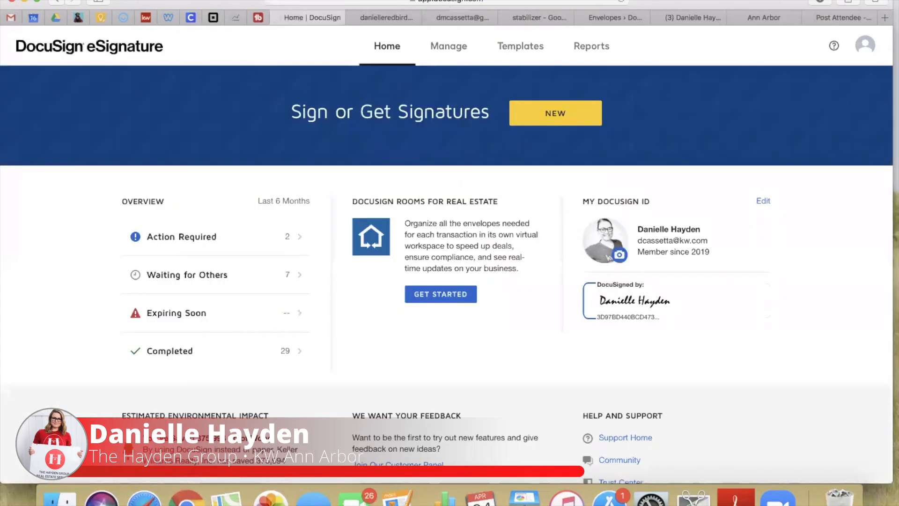
click(7, 16)
click(18, 125)
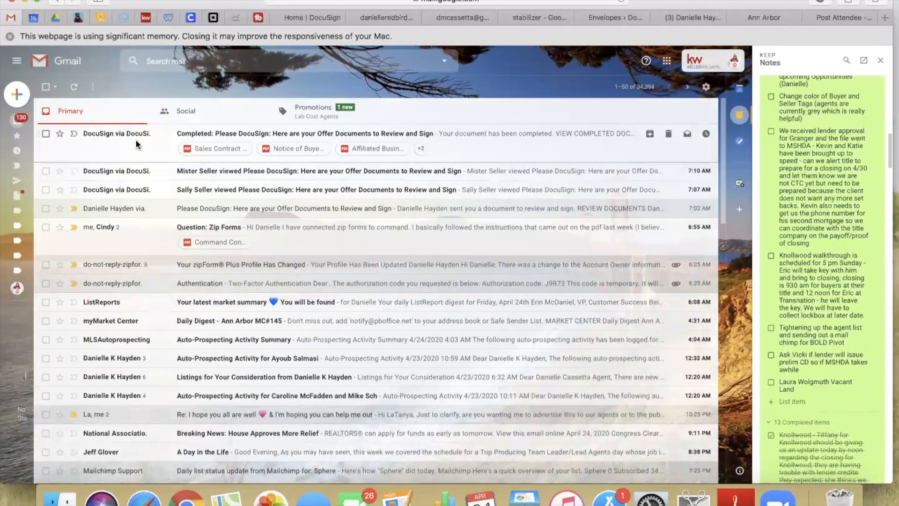
Open the Completed offer-documents email and scroll to its attachments
click(130, 369)
scroll(235, 281, down, 5)
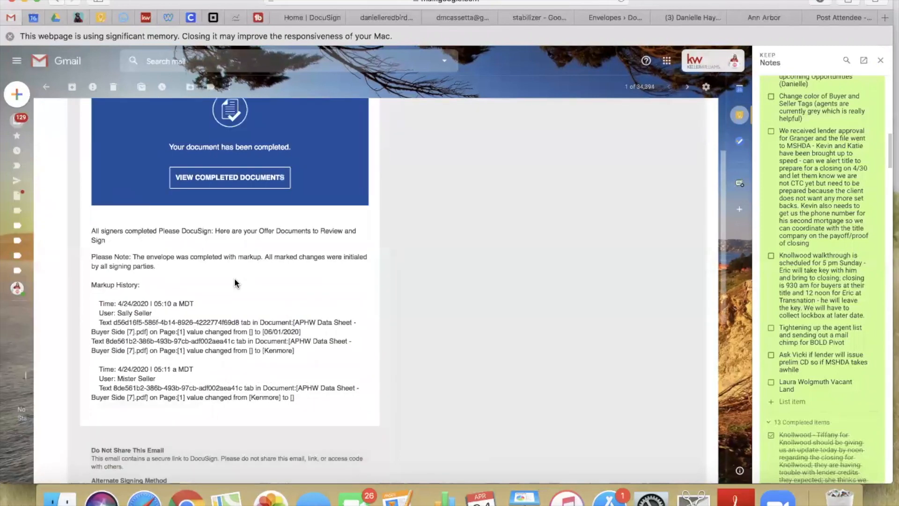
scroll(234, 277, down, 5)
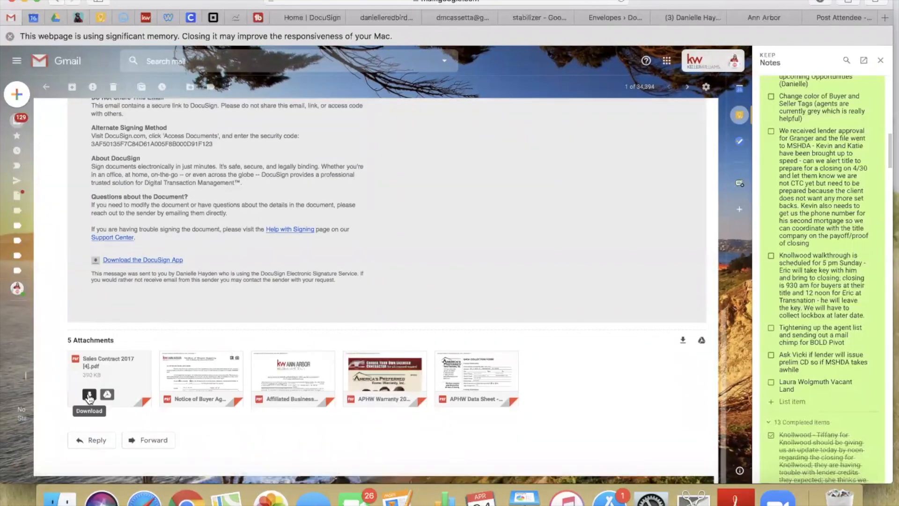
Preview the Sales Contract 2017 [4] PDF through its last page, then close it
mouse_move(277, 397)
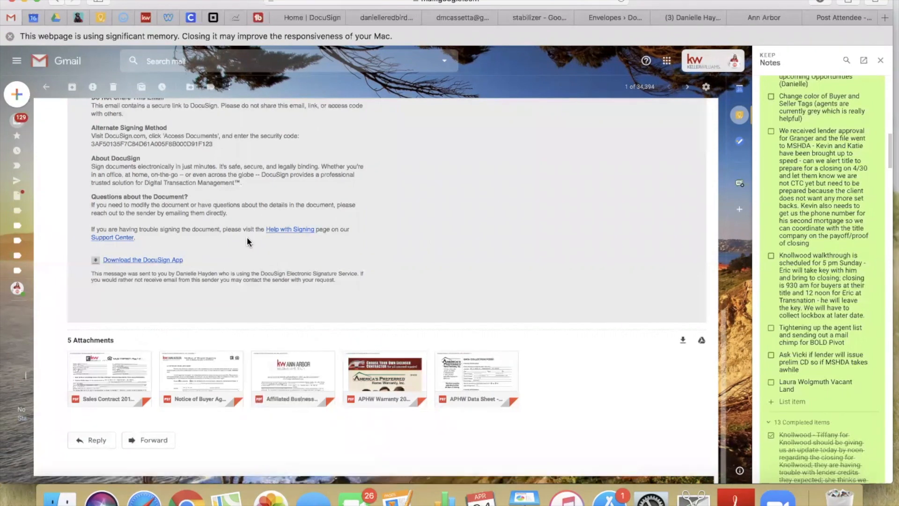
click(90, 372)
scroll(369, 283, down, 5)
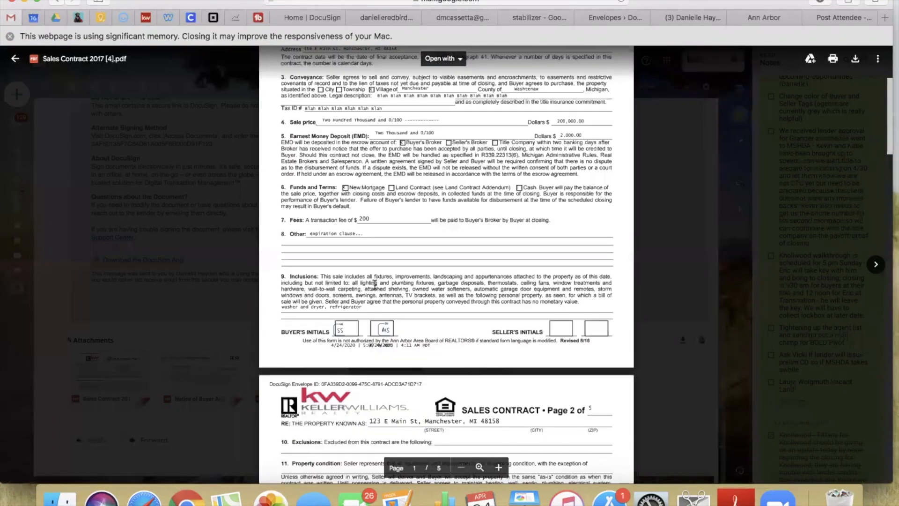
scroll(374, 284, down, 15)
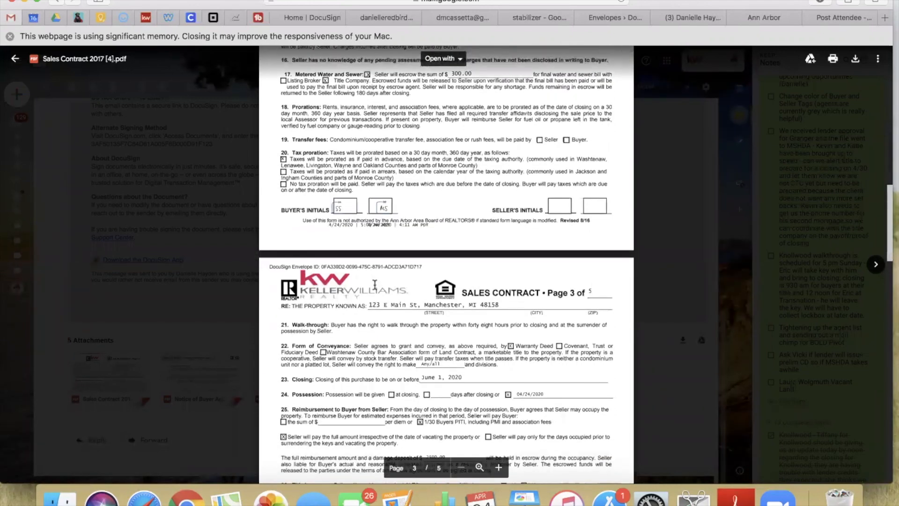
scroll(375, 284, down, 1)
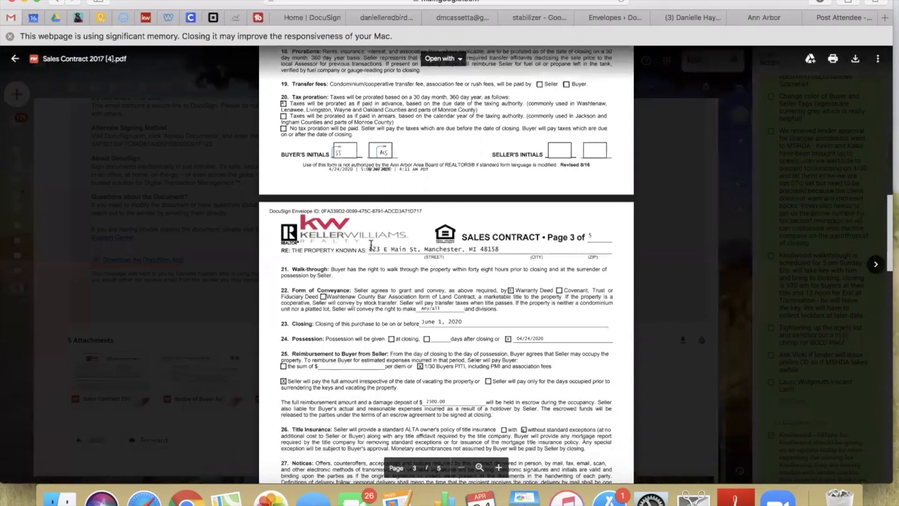
scroll(372, 247, down, 10)
scroll(372, 248, down, 20)
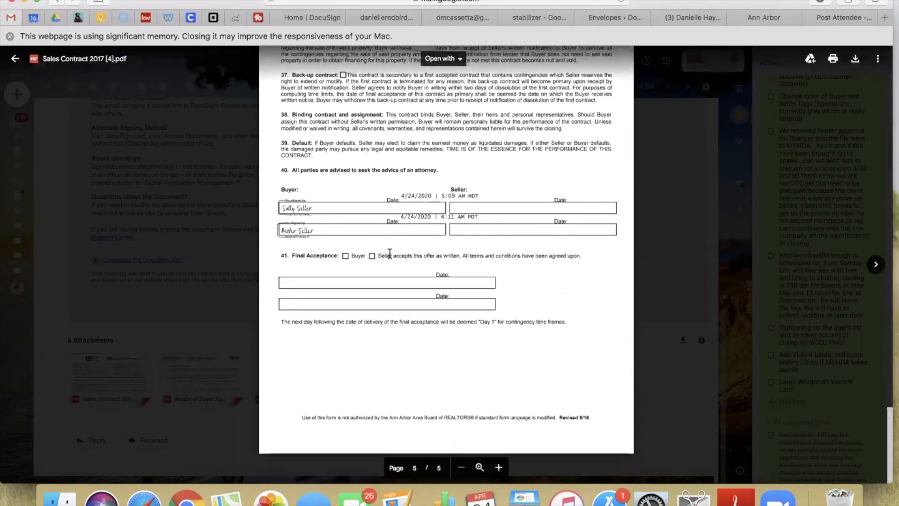
click(173, 271)
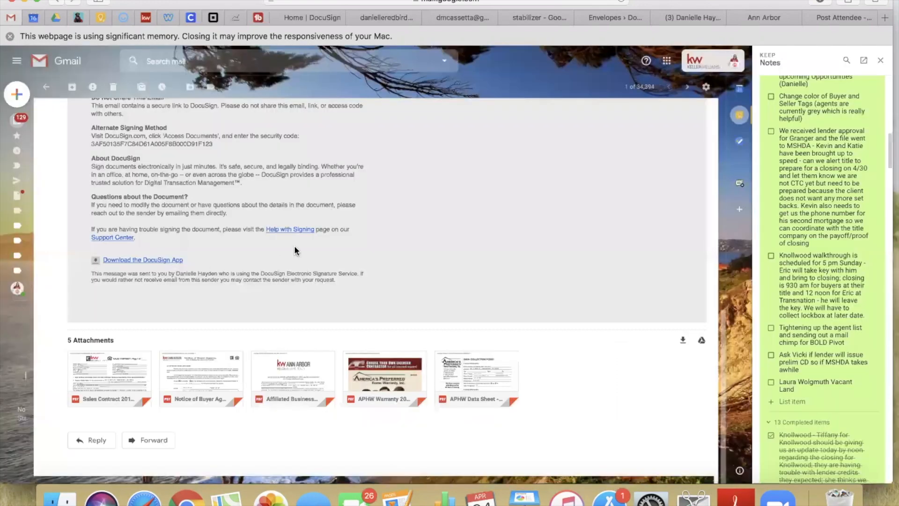
scroll(295, 247, up, 20)
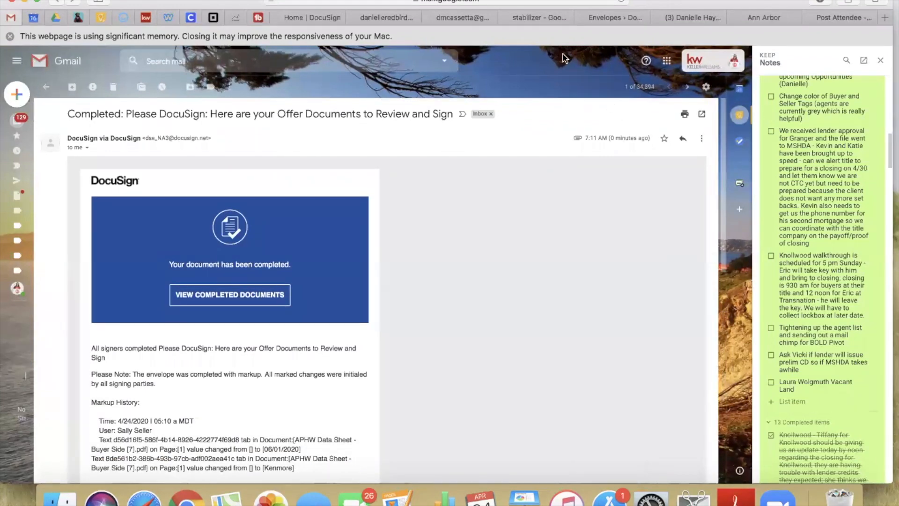
In the room's documents, find and select Sales Contract 2017 [4] - Signed
click(309, 19)
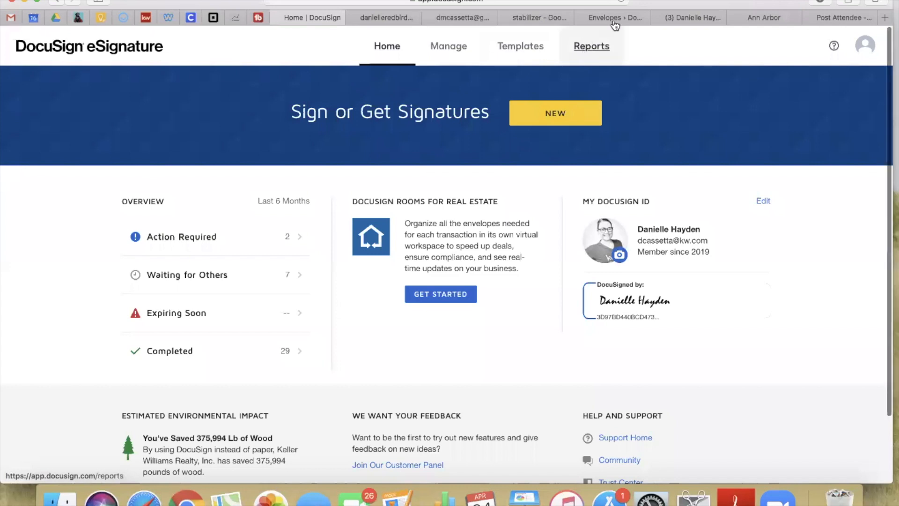
click(614, 18)
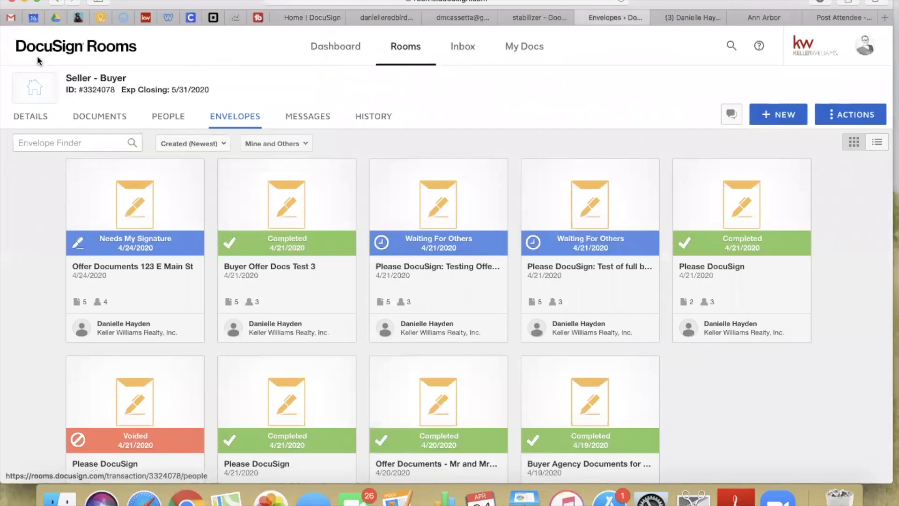
click(102, 117)
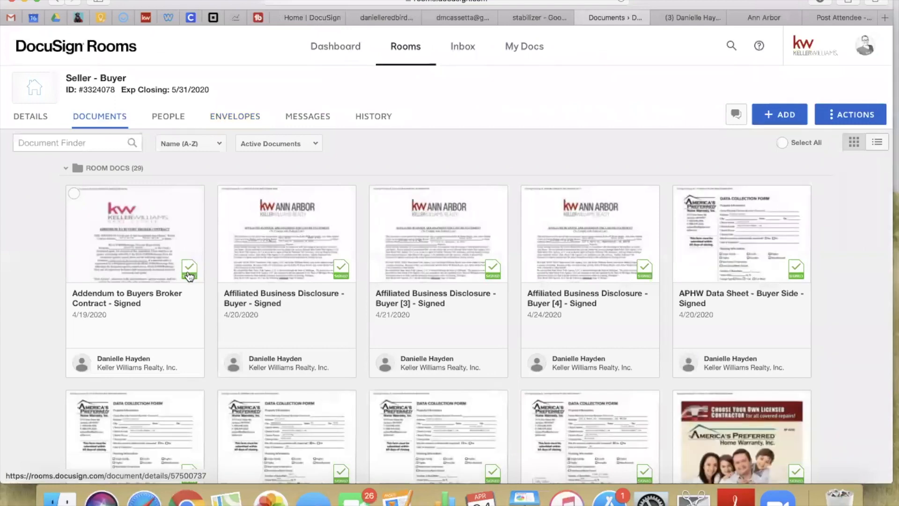
scroll(311, 337, down, 4)
scroll(311, 338, down, 8)
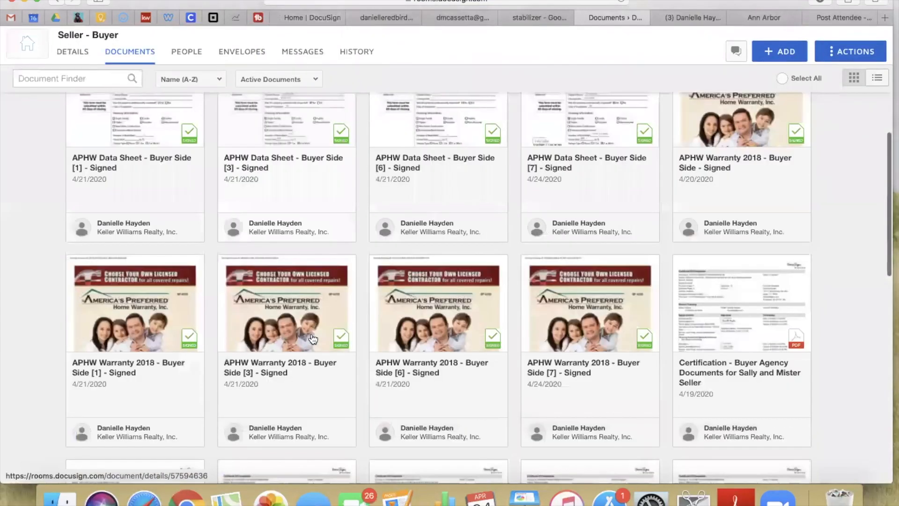
scroll(312, 338, down, 2)
scroll(313, 338, up, 4)
scroll(313, 338, down, 4)
scroll(313, 338, down, 8)
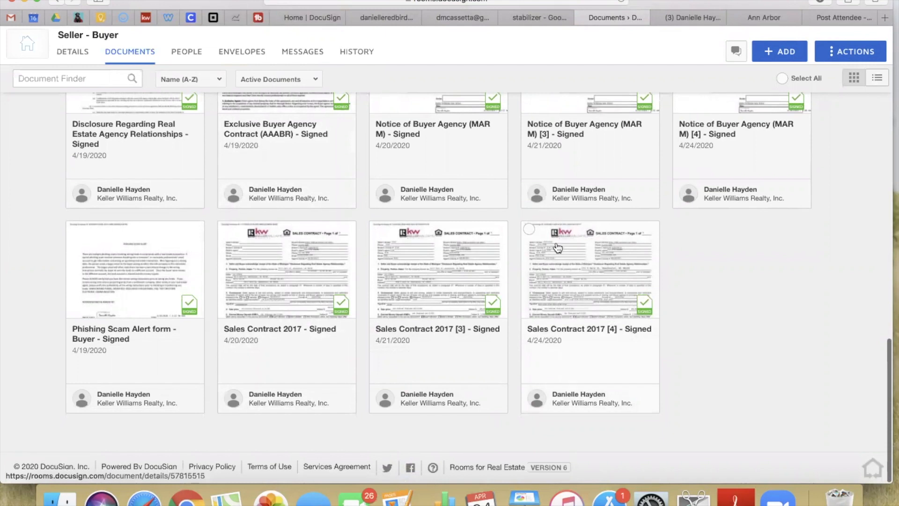
click(528, 228)
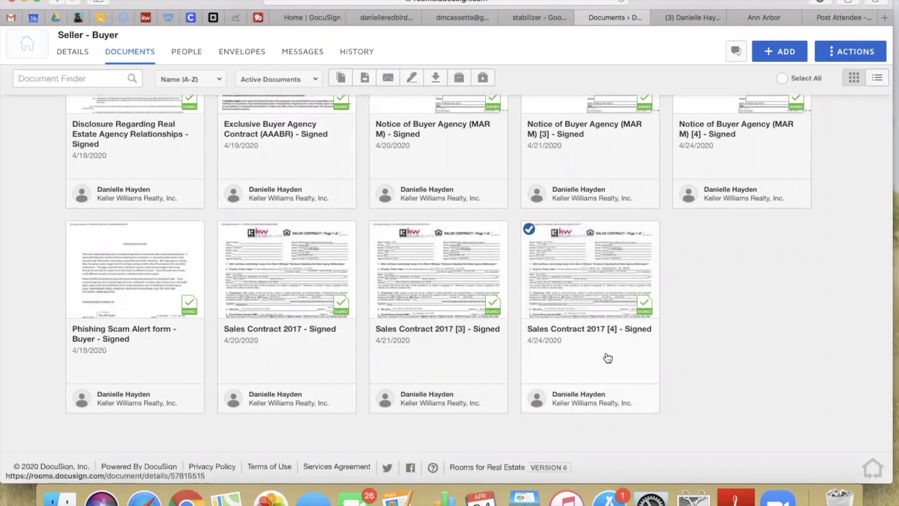
Check the room's envelopes for the Completed 123 E Main St offer, then return to documents
click(851, 52)
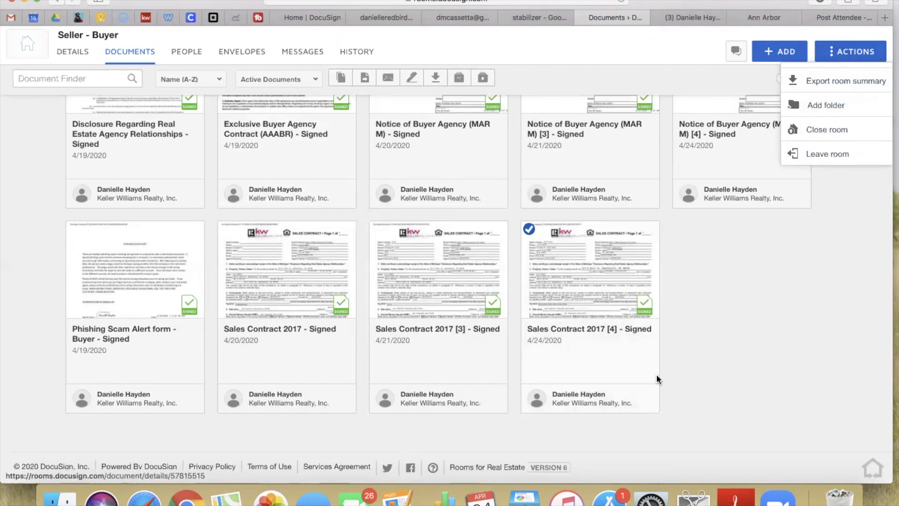
scroll(588, 286, up, 3)
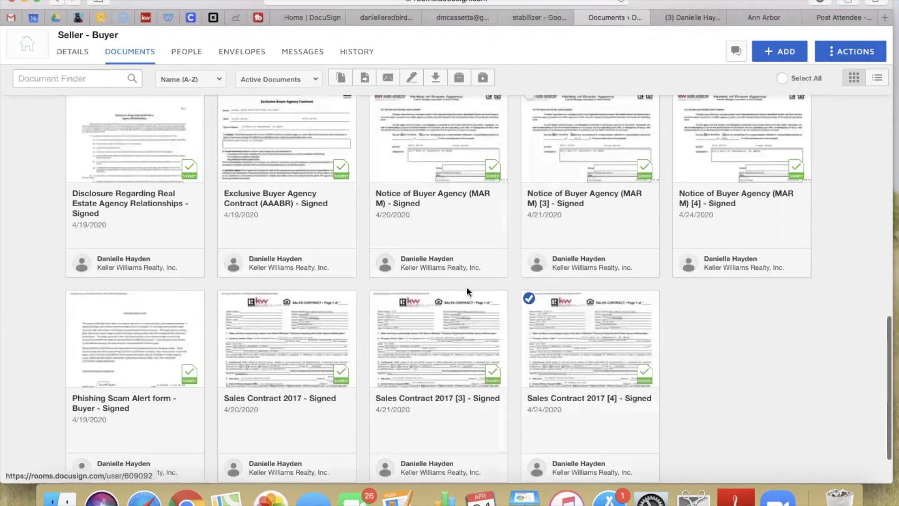
scroll(410, 272, up, 10)
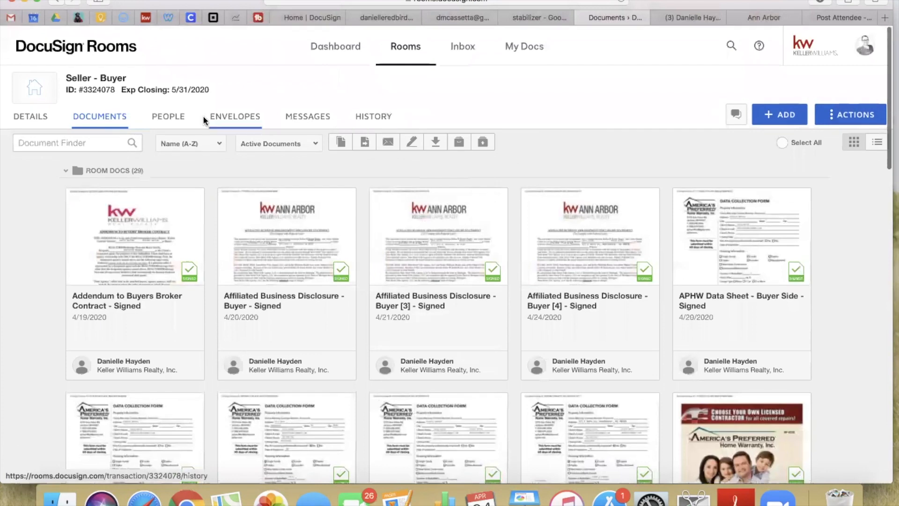
click(244, 117)
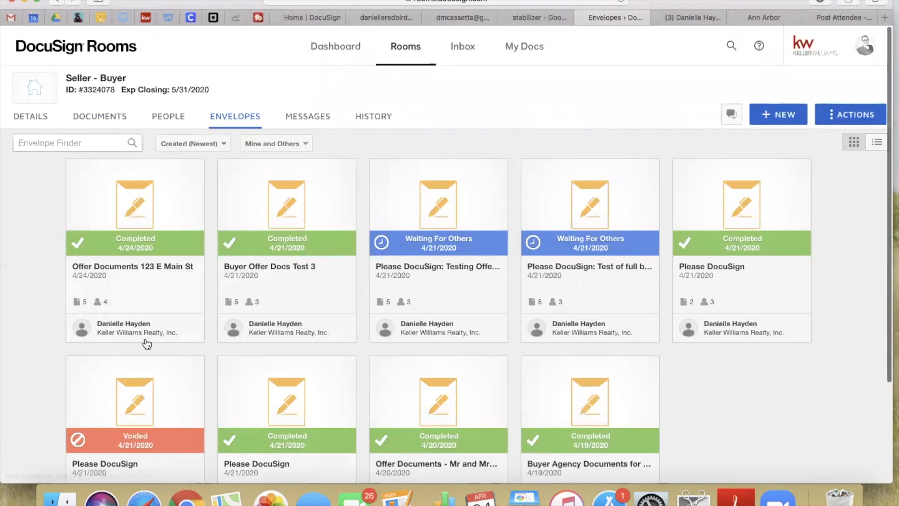
click(102, 116)
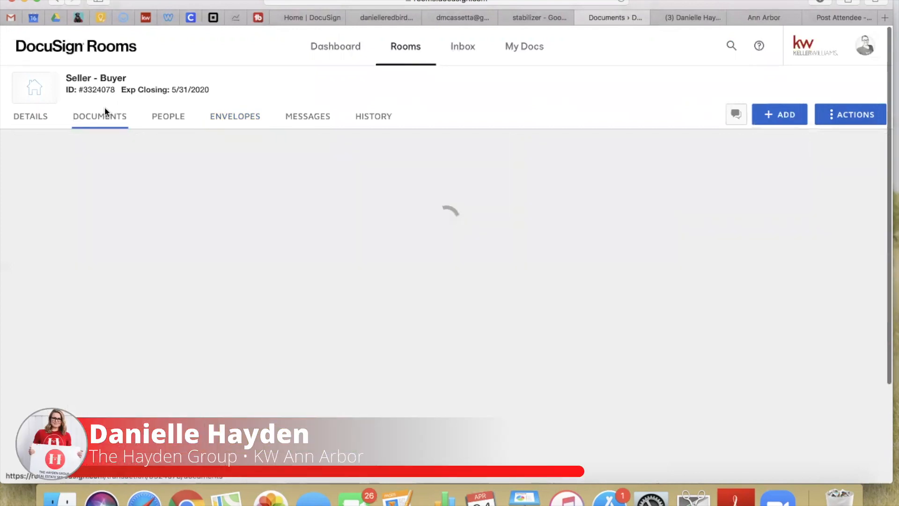